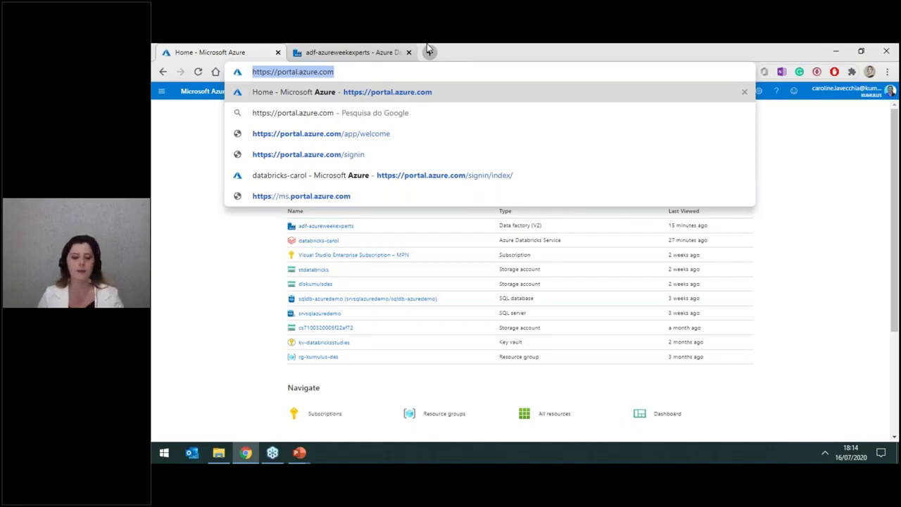
- Open the All resources list from the portal menu and narrow its Name column
{"action": "key", "text": "Escape"}
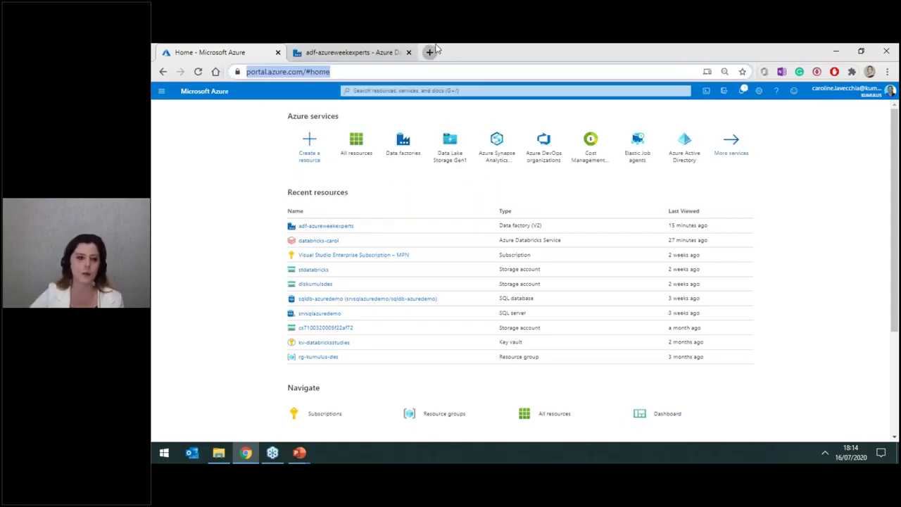
{"action": "left_click", "coordinate": [218, 190]}
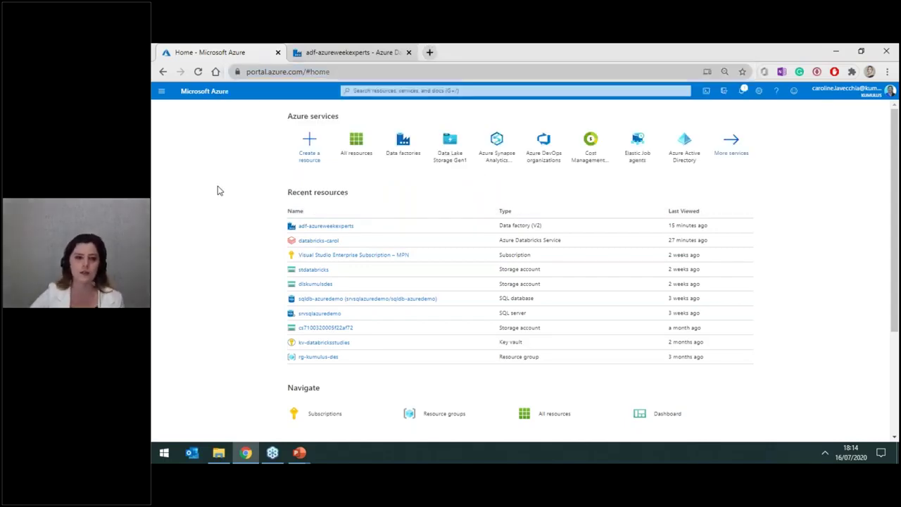
{"action": "left_click", "coordinate": [162, 94]}
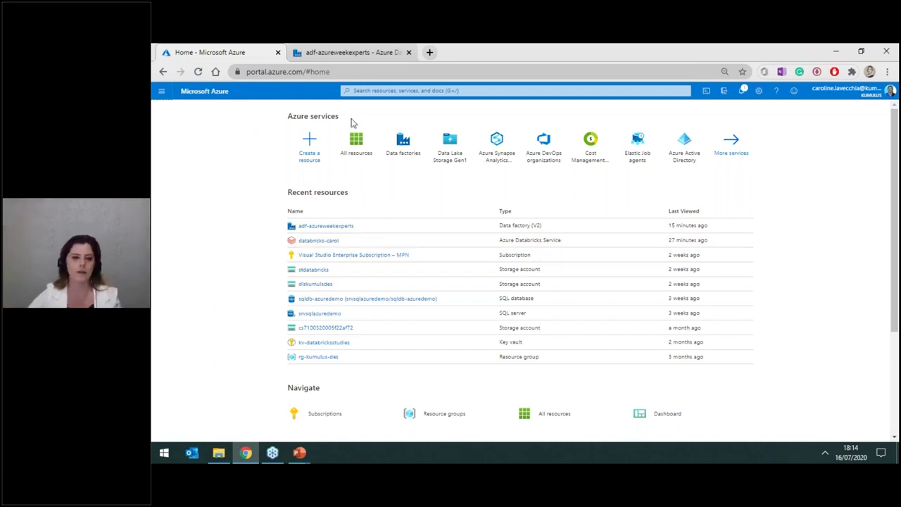
{"action": "left_click", "coordinate": [356, 140]}
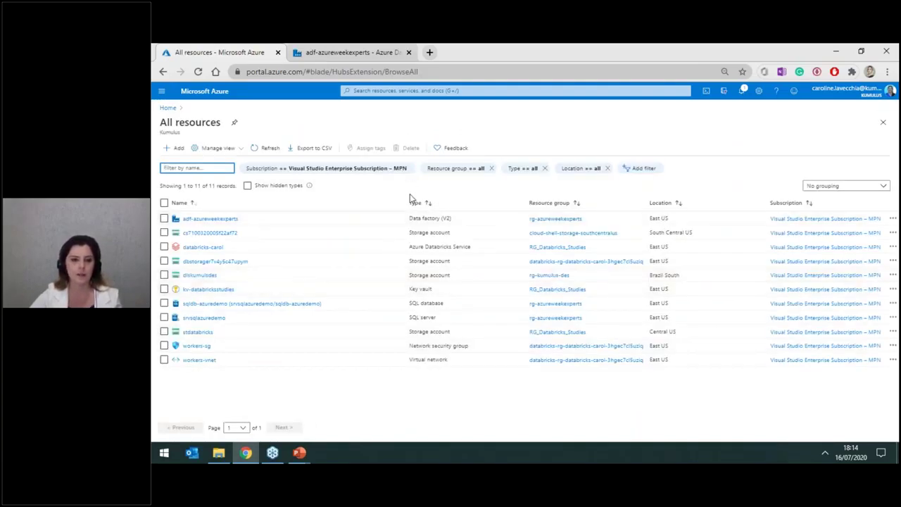
{"action": "left_click_drag", "start_coordinate": [399, 200], "coordinate": [356, 209]}
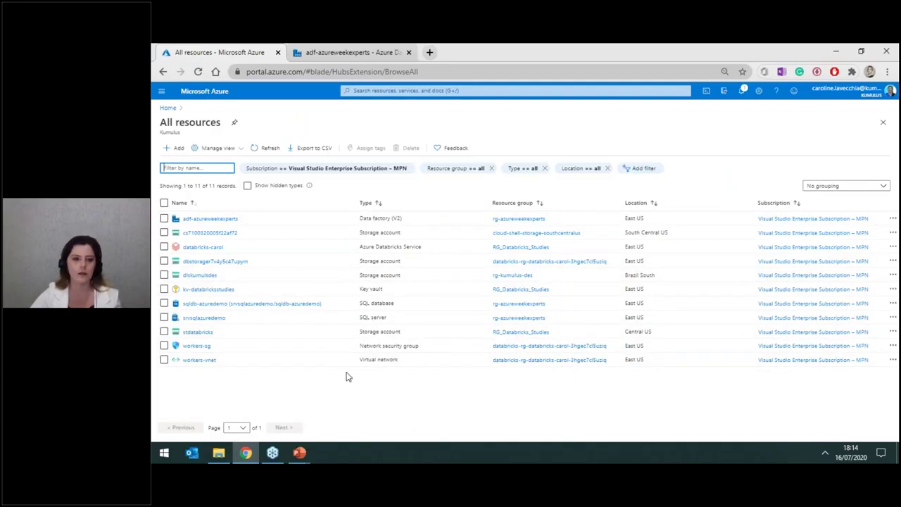
- Search the portal for 'data factory' and open the Data factories service list
{"action": "left_click", "coordinate": [386, 91]}
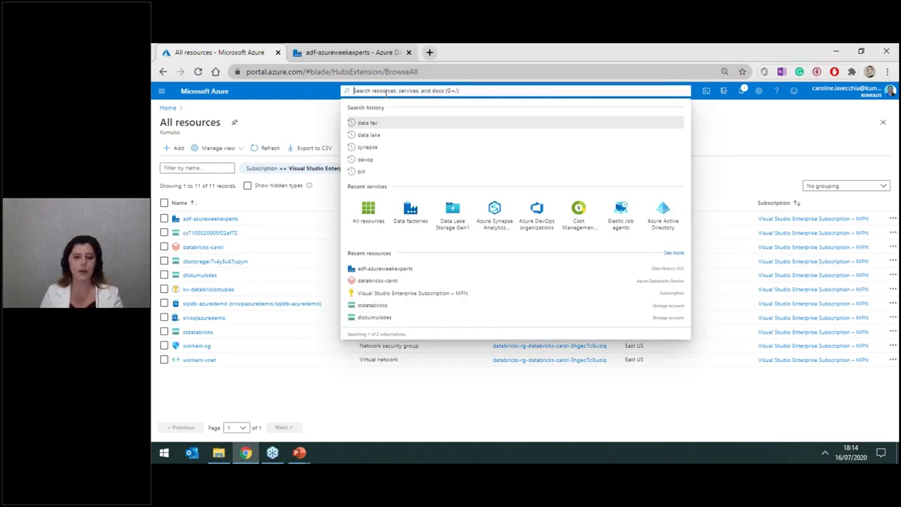
{"action": "key", "text": "Escape"}
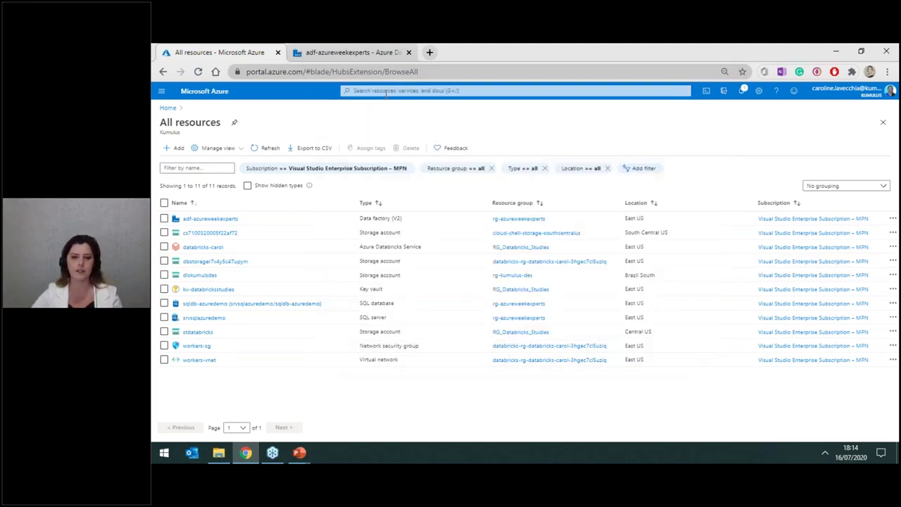
{"action": "left_click", "coordinate": [386, 91]}
{"action": "type", "text": "data factor"}
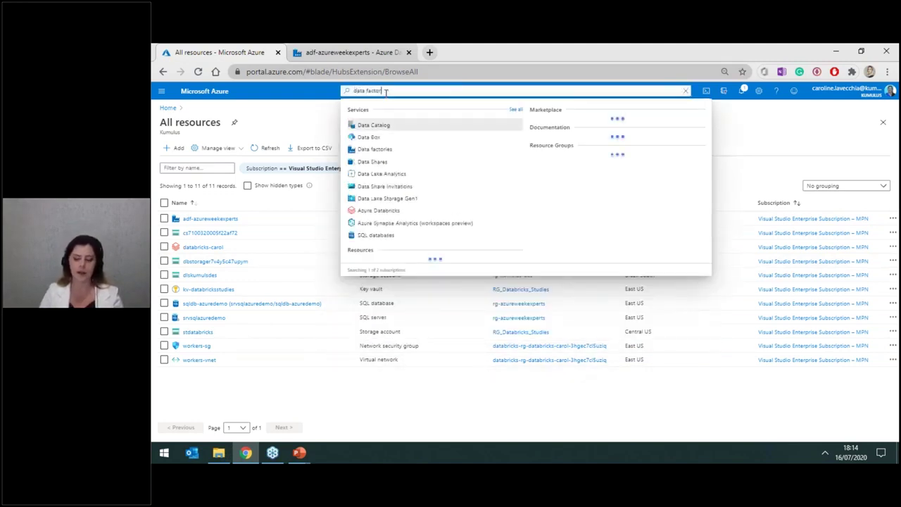
{"action": "type", "text": "y"}
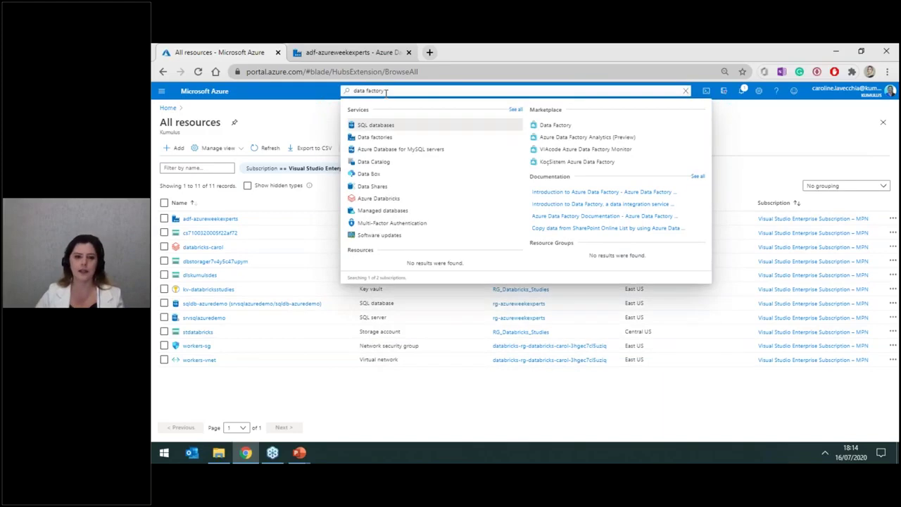
{"action": "left_click", "coordinate": [377, 136]}
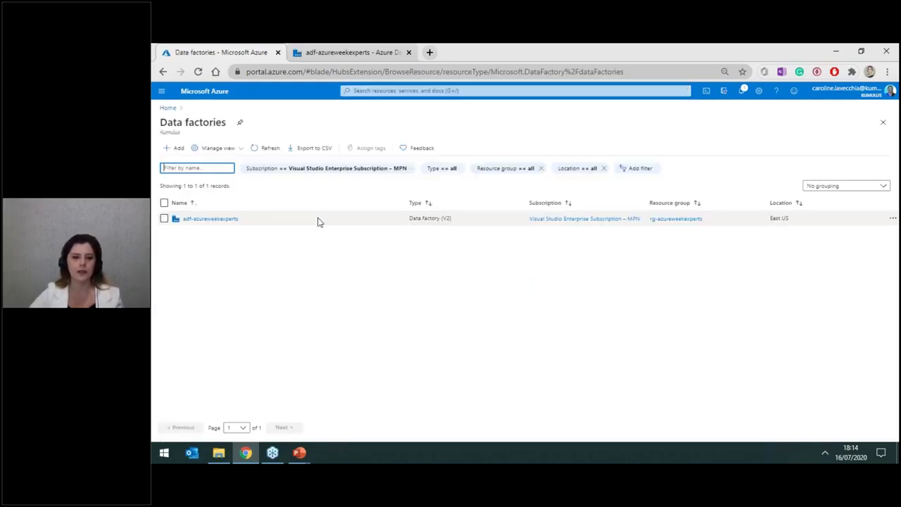
- Search Create a resource for 'factory' and open Microsoft's Data Factory Marketplace offer
{"action": "left_click", "coordinate": [176, 148]}
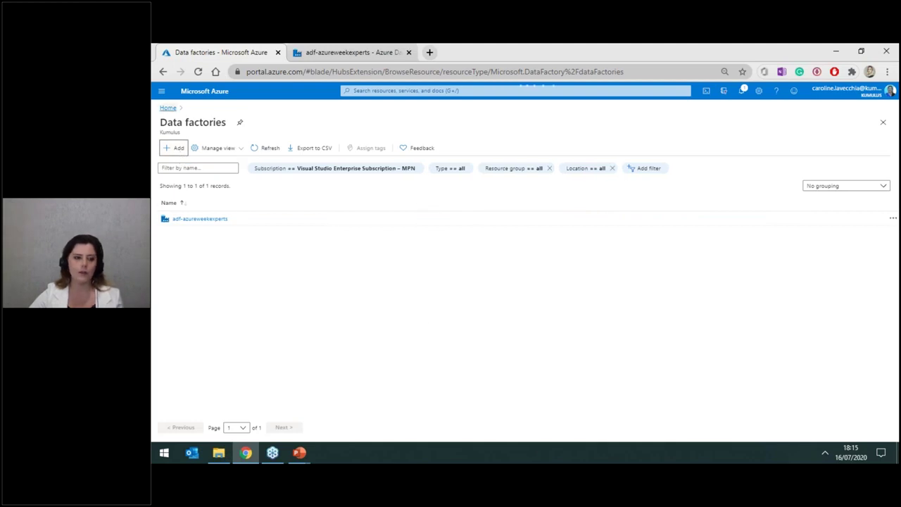
{"action": "left_click", "coordinate": [163, 93]}
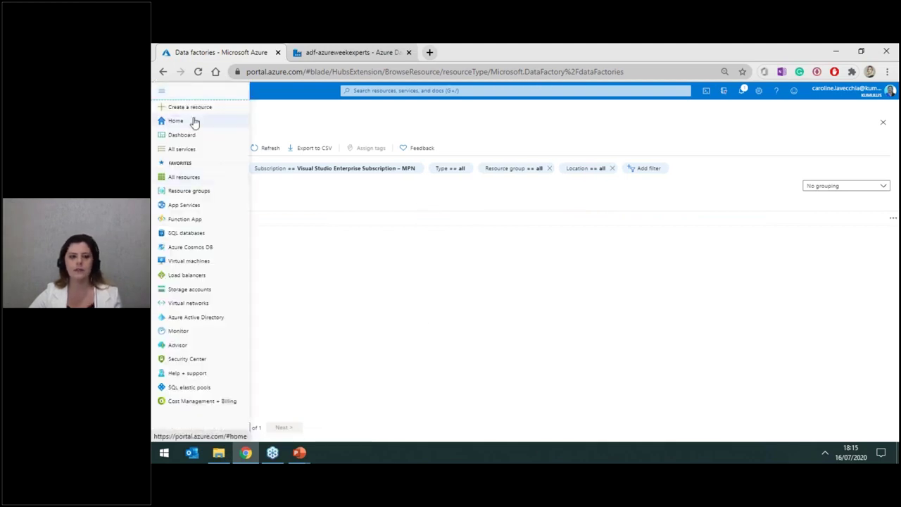
{"action": "left_click", "coordinate": [206, 110]}
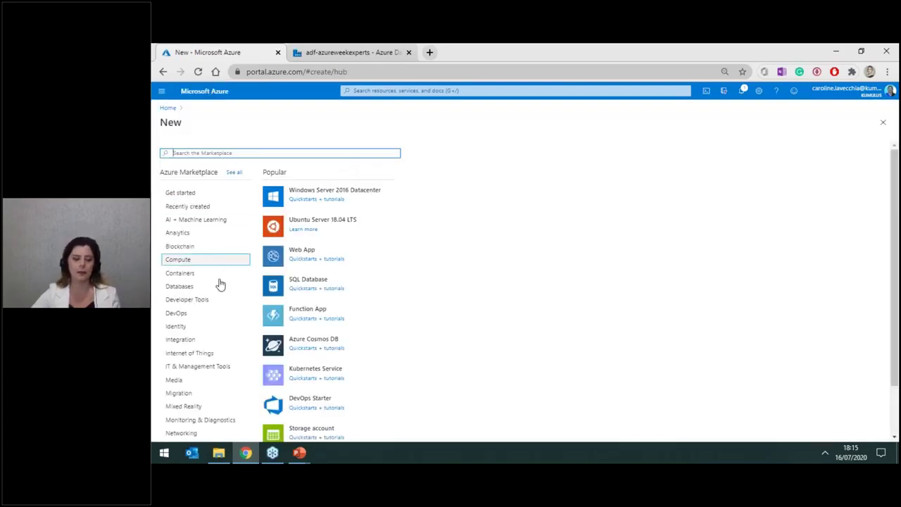
{"action": "scroll", "coordinate": [317, 336], "scroll_direction": "down", "scroll_amount": 2}
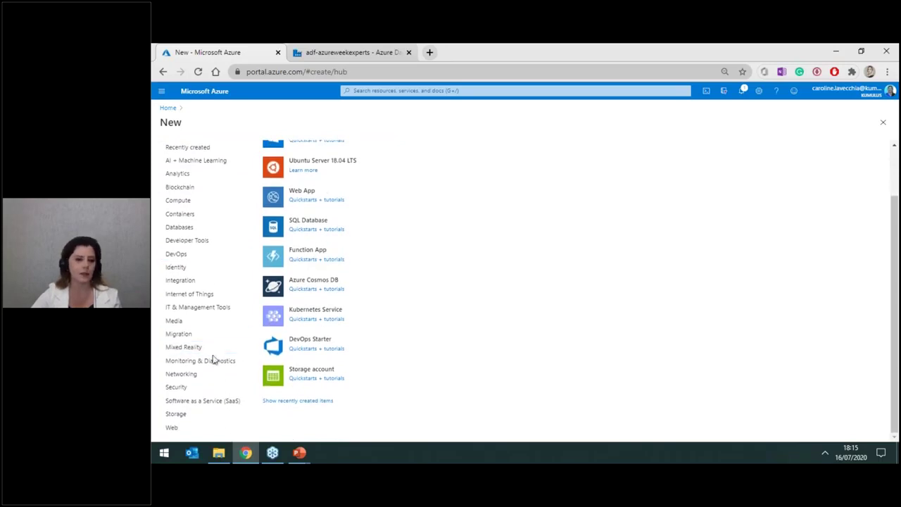
{"action": "scroll", "coordinate": [211, 370], "scroll_direction": "up", "scroll_amount": 2}
{"action": "type", "text": "factory"}
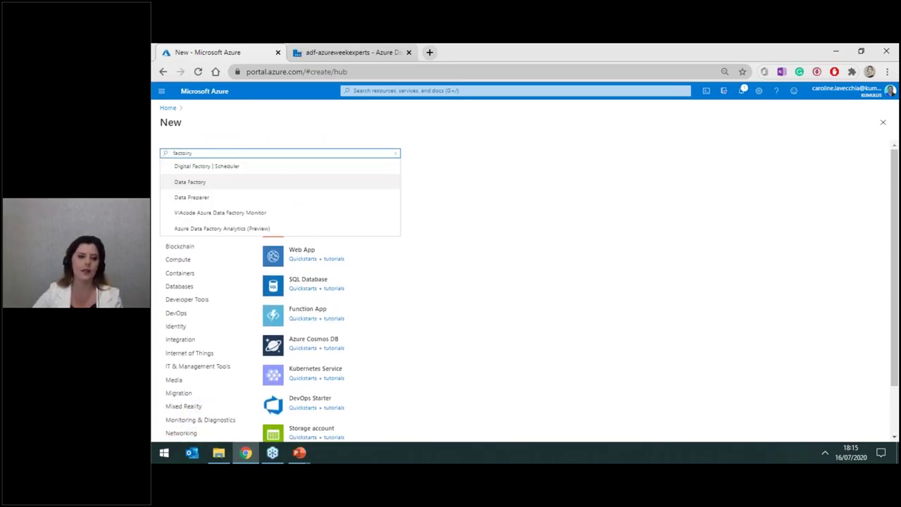
{"action": "left_click", "coordinate": [181, 182]}
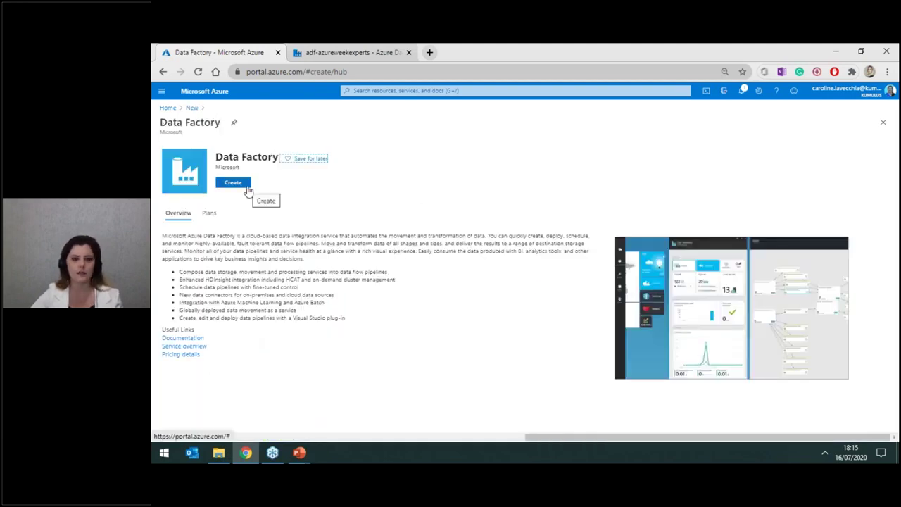
{"action": "left_click", "coordinate": [247, 187]}
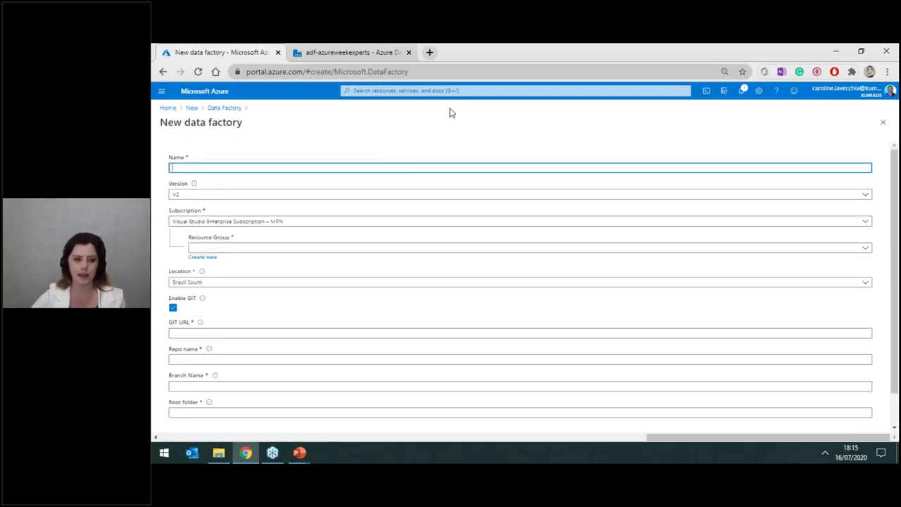
- Enter adfpassmarathon in the Name field of the New data factory form
{"action": "type", "text": "adf-"}
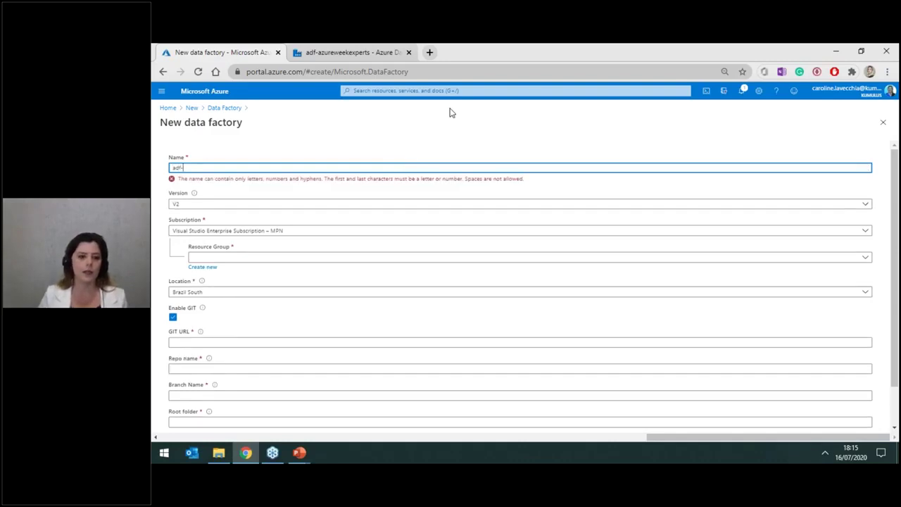
{"action": "key", "text": "BackSpace"}
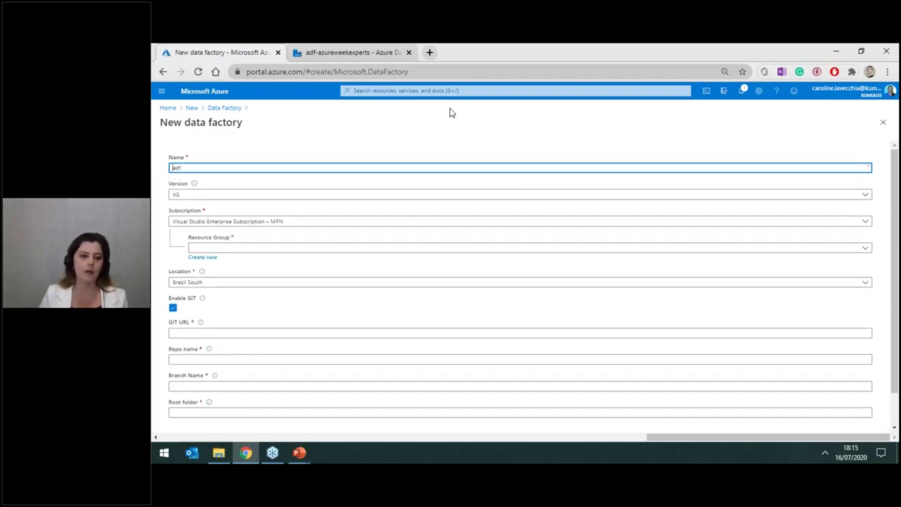
{"action": "key", "text": "shift+Left"}
{"action": "key", "text": "shift+Left"}
{"action": "key", "text": "shift+Left"}
{"action": "key", "text": "End"}
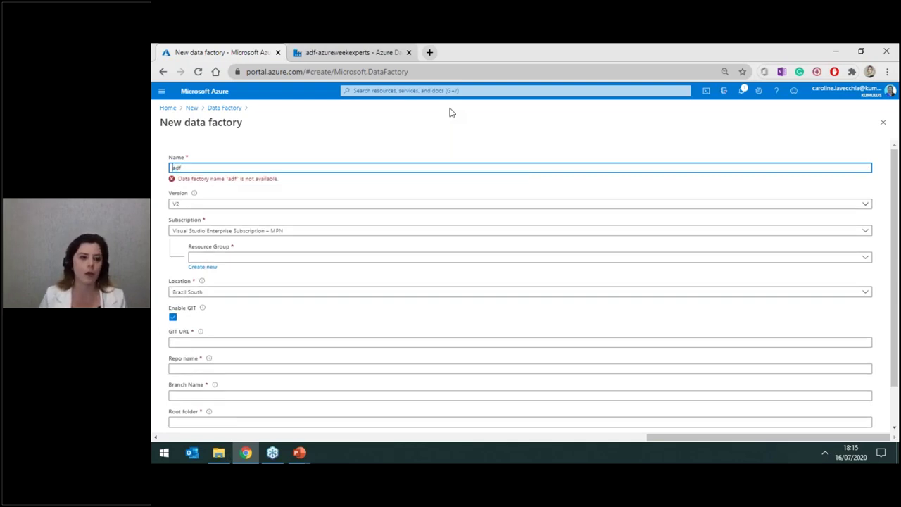
{"action": "key", "text": "shift+Right"}
{"action": "key", "text": "shift+Right"}
{"action": "key", "text": "shift+Right"}
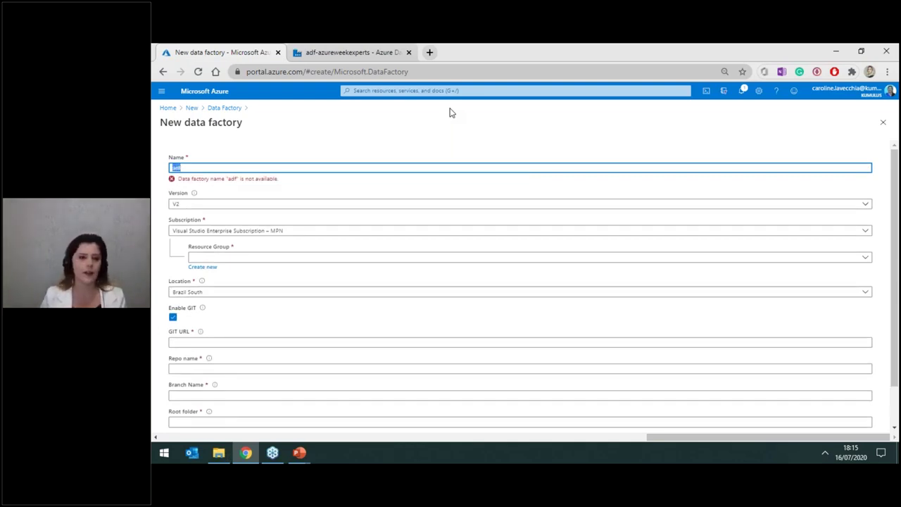
{"action": "key", "text": "End"}
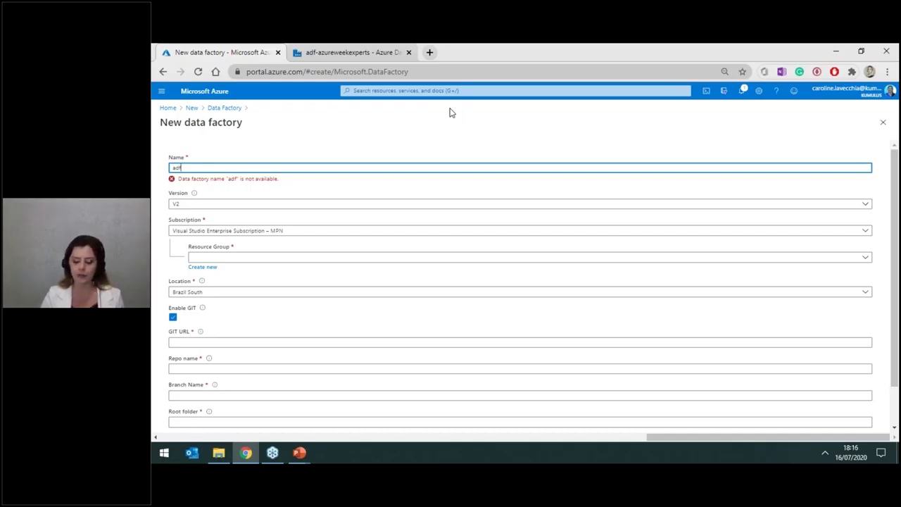
{"action": "type", "text": "-"}
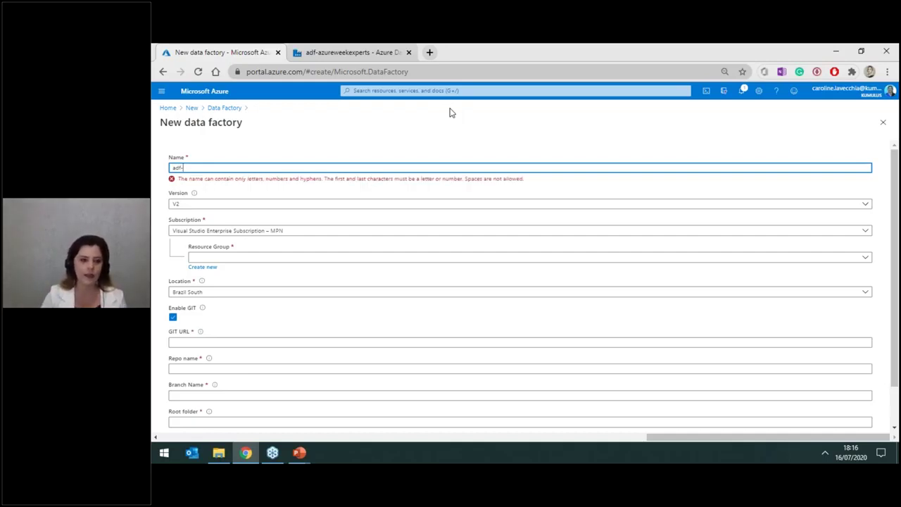
{"action": "type", "text": "pass"}
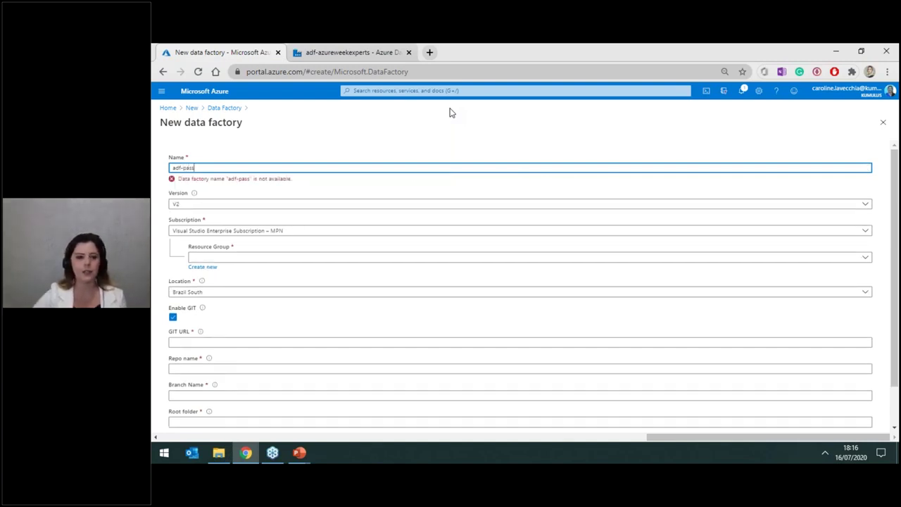
{"action": "key", "text": "BackSpace"}
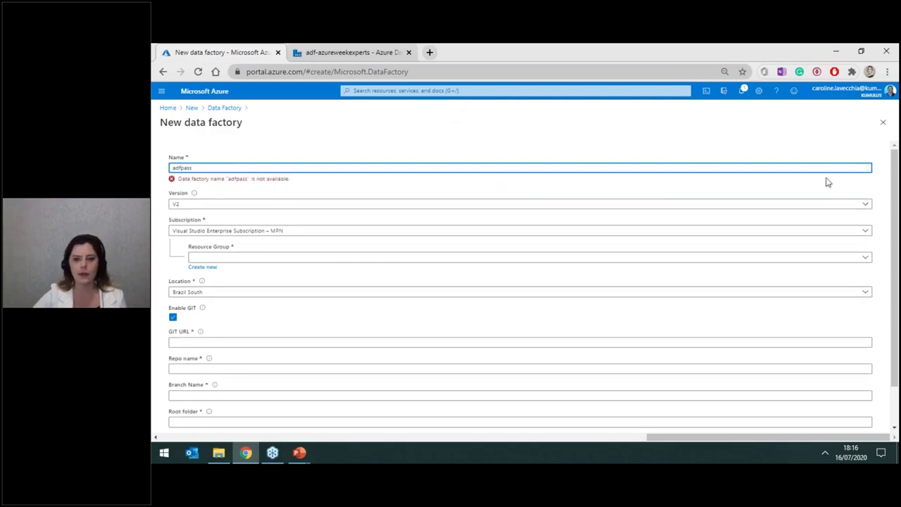
{"action": "type", "text": "marathon"}
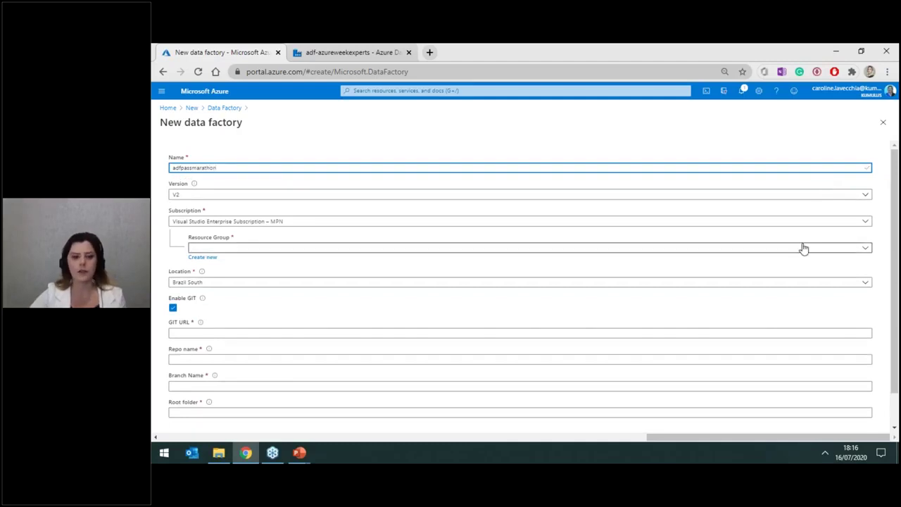
{"action": "key", "text": "ctrl+plus"}
{"action": "key", "text": "ctrl+plus"}
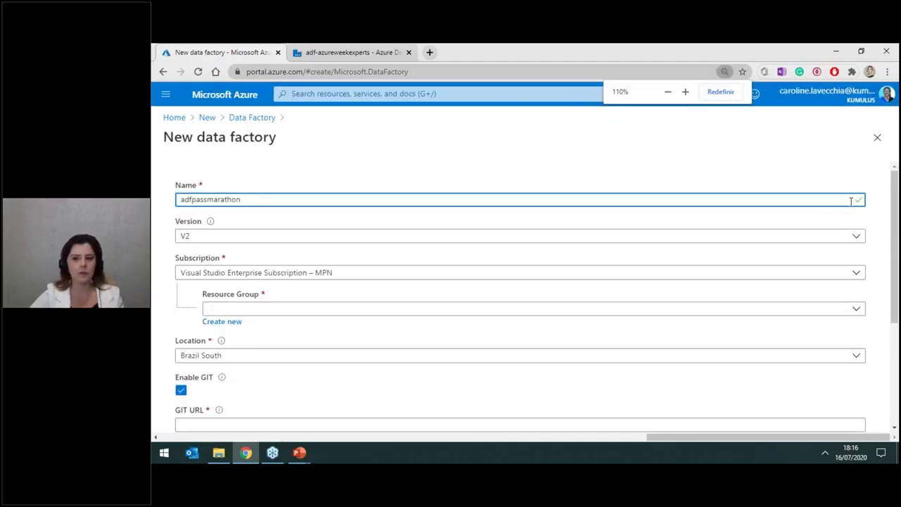
- Keep the data factory version set to V2
{"action": "double_click", "coordinate": [666, 200]}
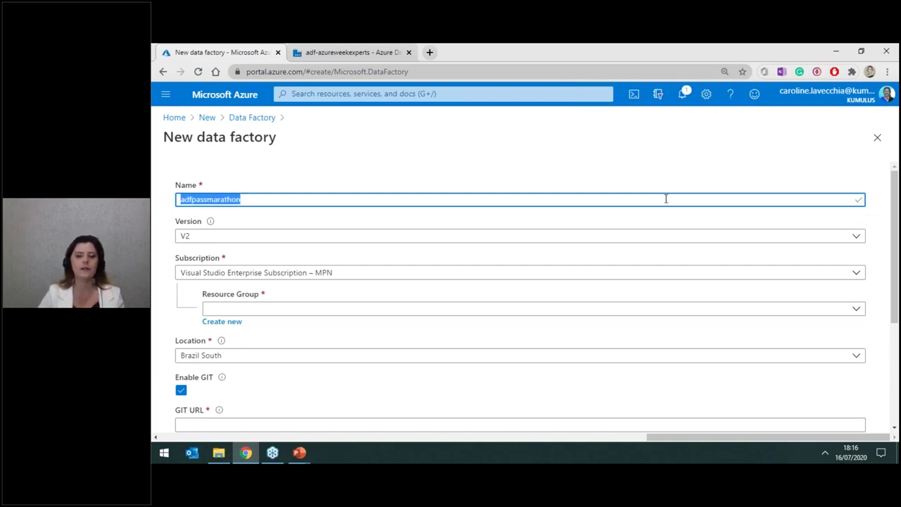
{"action": "left_click", "coordinate": [654, 199]}
{"action": "left_click", "coordinate": [432, 241]}
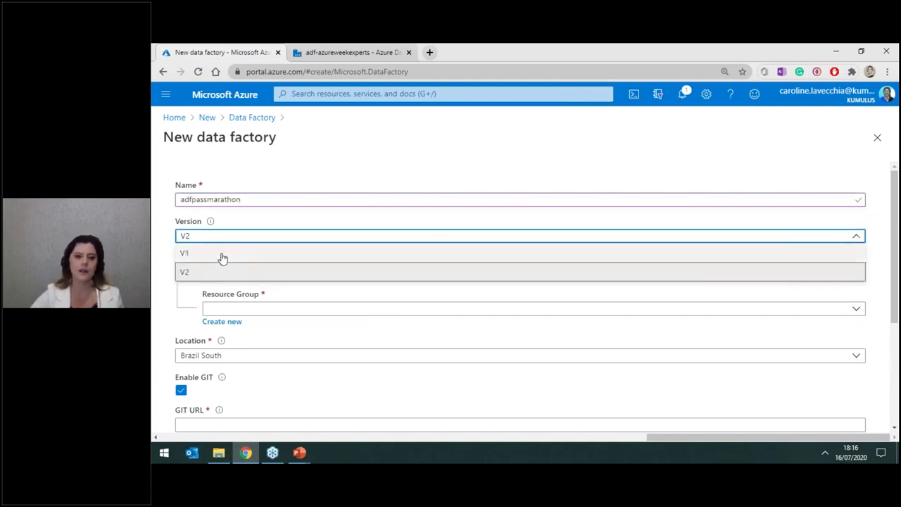
{"action": "left_click", "coordinate": [223, 276]}
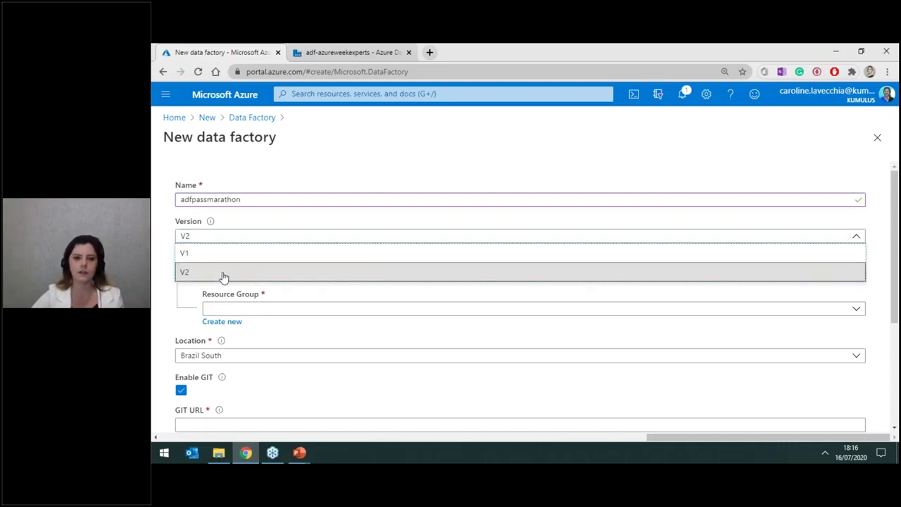
{"action": "left_click", "coordinate": [346, 177]}
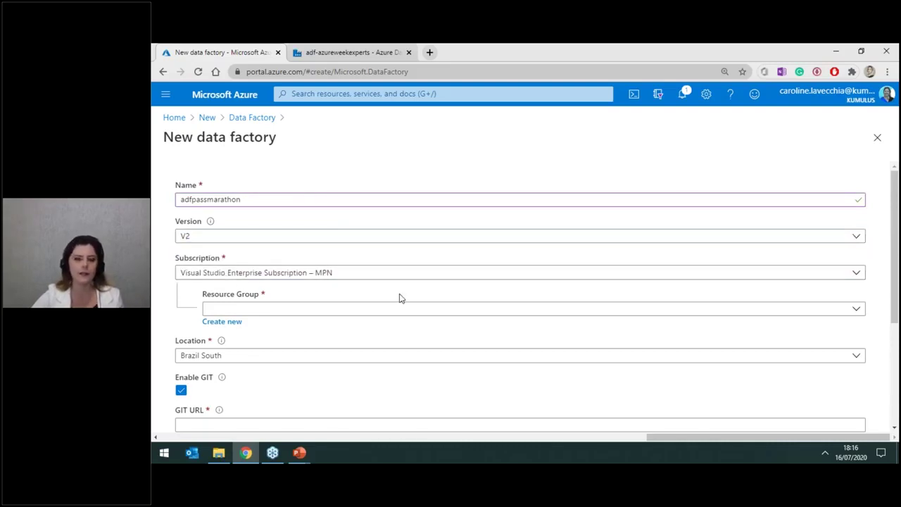
{"action": "key", "text": "ctrl+plus"}
{"action": "scroll", "coordinate": [322, 229], "scroll_direction": "down", "scroll_amount": 2}
{"action": "scroll", "coordinate": [322, 229], "scroll_direction": "up", "scroll_amount": 1}
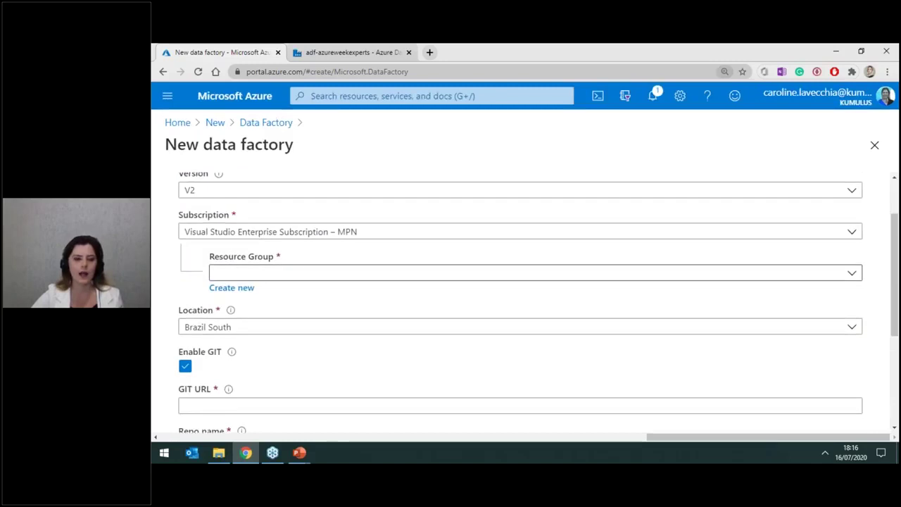
- Keep the Visual Studio Enterprise Subscription – MPN and list the existing resource groups
{"action": "left_click", "coordinate": [345, 251]}
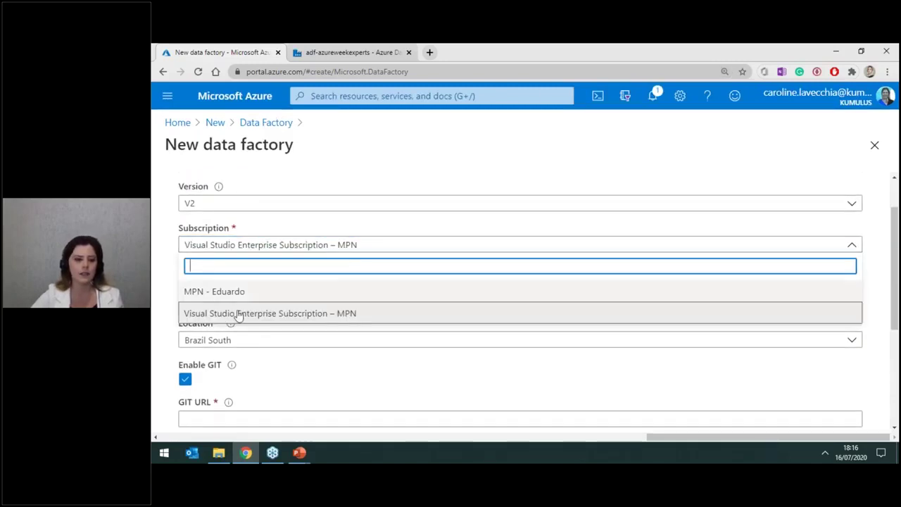
{"action": "left_click", "coordinate": [167, 314]}
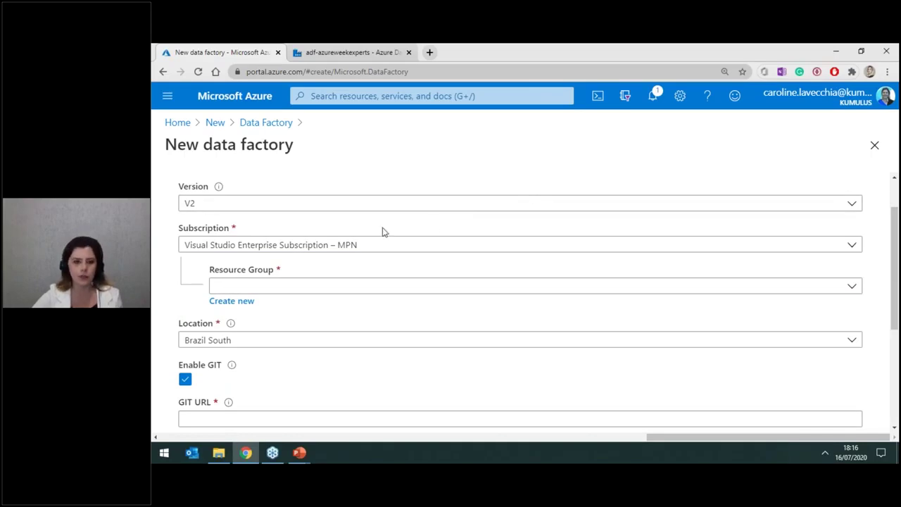
{"action": "left_click", "coordinate": [388, 289]}
{"action": "left_click", "coordinate": [390, 290]}
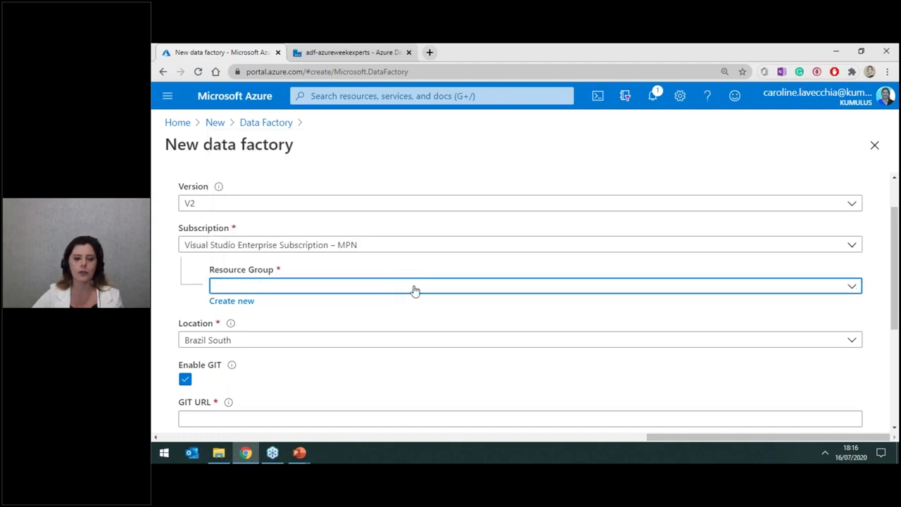
{"action": "left_click", "coordinate": [413, 290]}
{"action": "scroll", "coordinate": [457, 218], "scroll_direction": "down", "scroll_amount": 3}
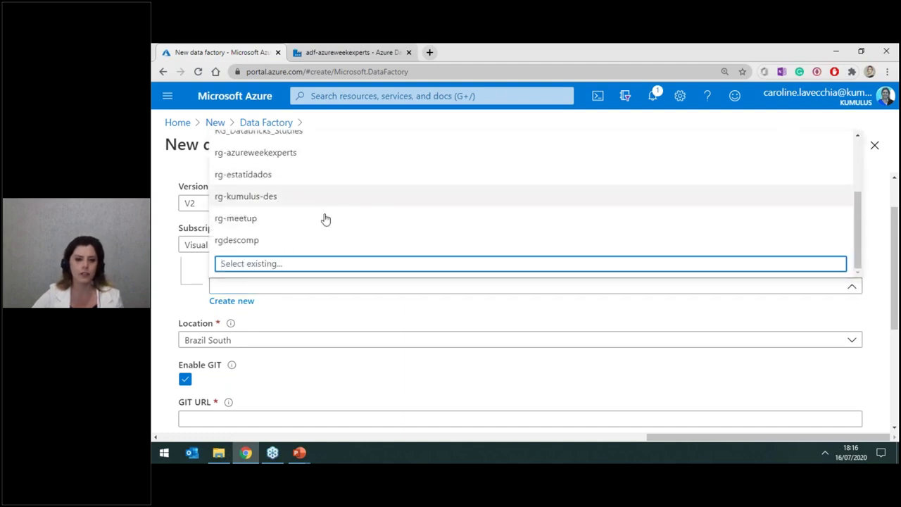
- Create a new resource group named rg-passmarathon for the factory
{"action": "left_click", "coordinate": [171, 288]}
{"action": "left_click", "coordinate": [237, 300]}
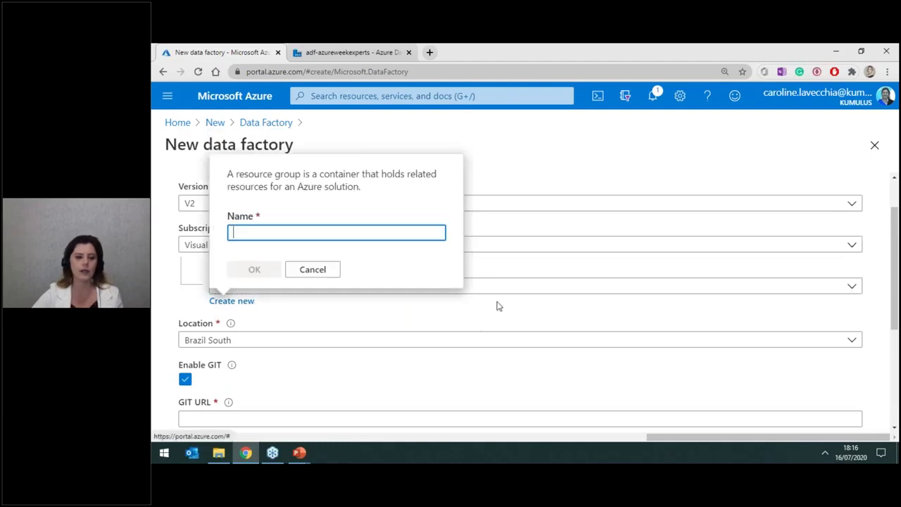
{"action": "type", "text": "r"}
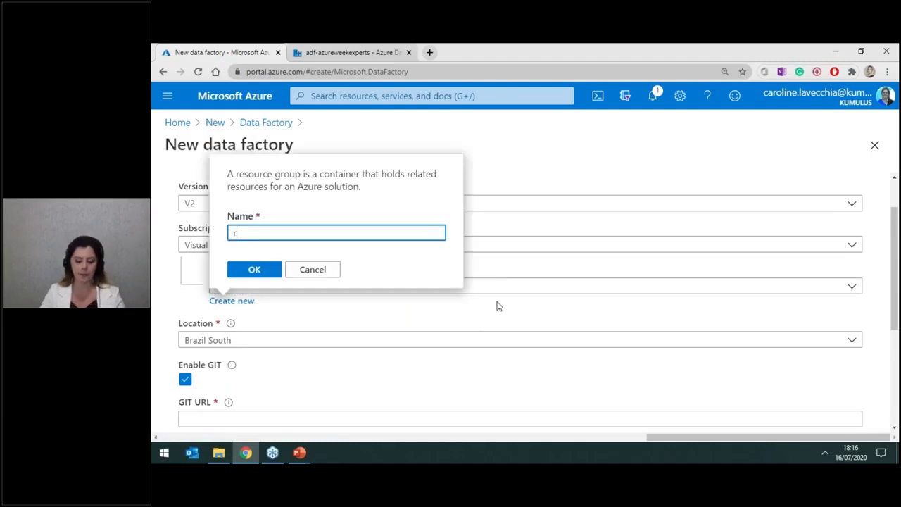
{"action": "type", "text": "g-pas"}
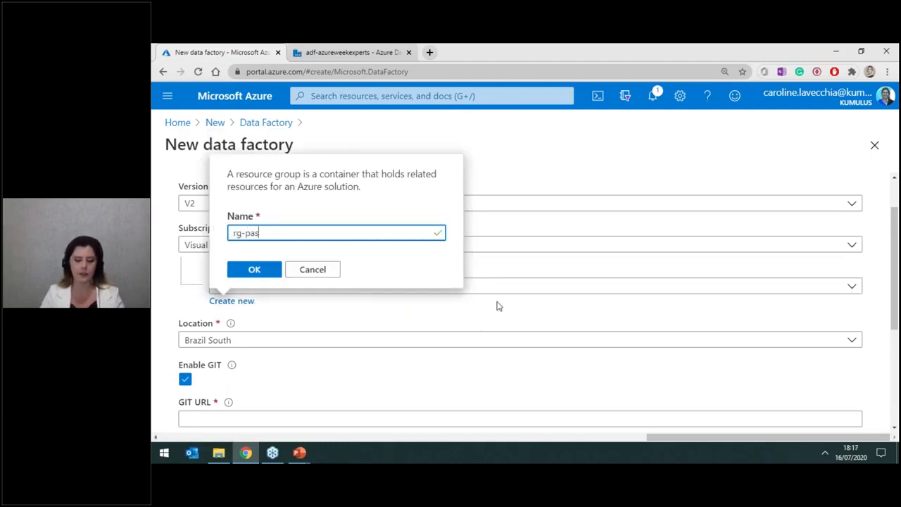
{"action": "type", "text": "smarathon"}
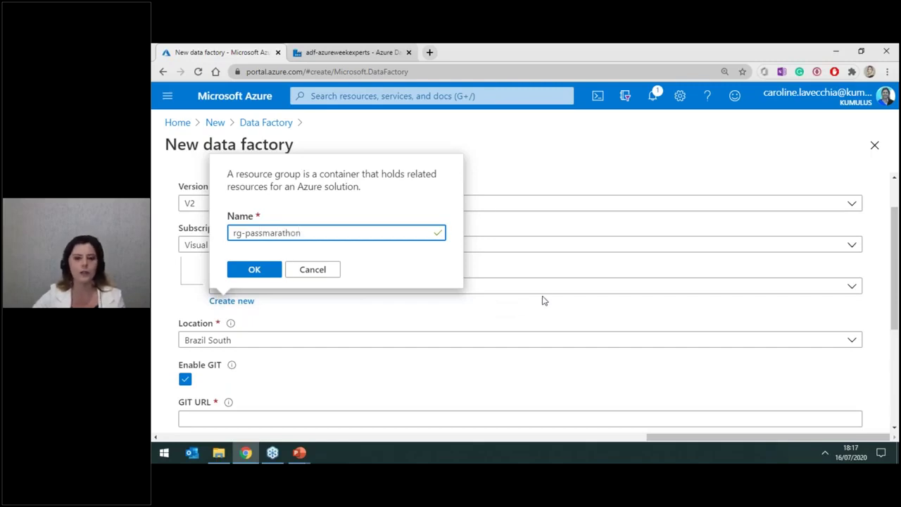
{"action": "left_click", "coordinate": [255, 267]}
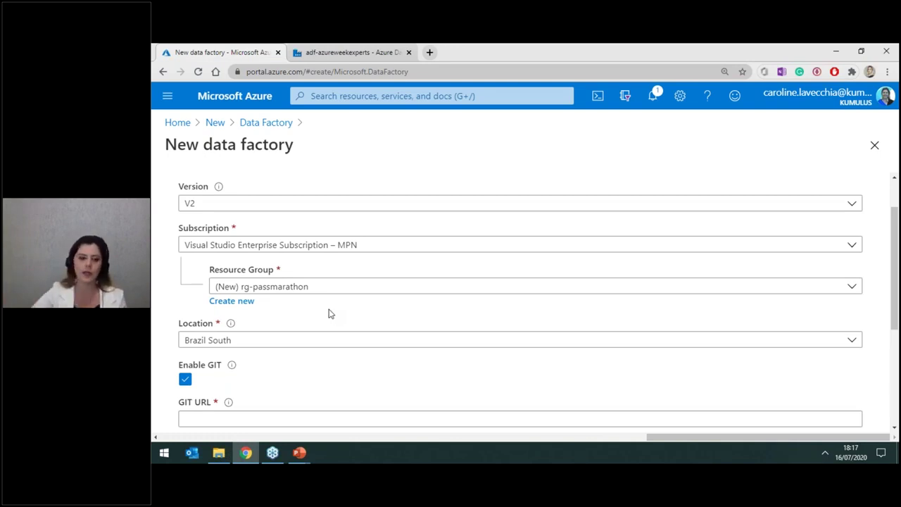
- Set the factory location to East US 2 and disable Git integration
{"action": "scroll", "coordinate": [328, 311], "scroll_direction": "down", "scroll_amount": 1}
{"action": "left_click", "coordinate": [332, 287]}
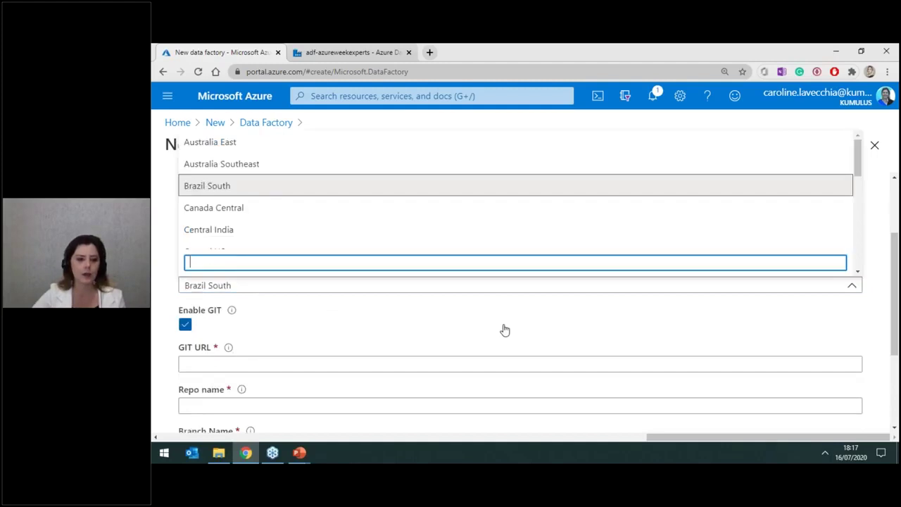
{"action": "scroll", "coordinate": [314, 199], "scroll_direction": "down", "scroll_amount": 3}
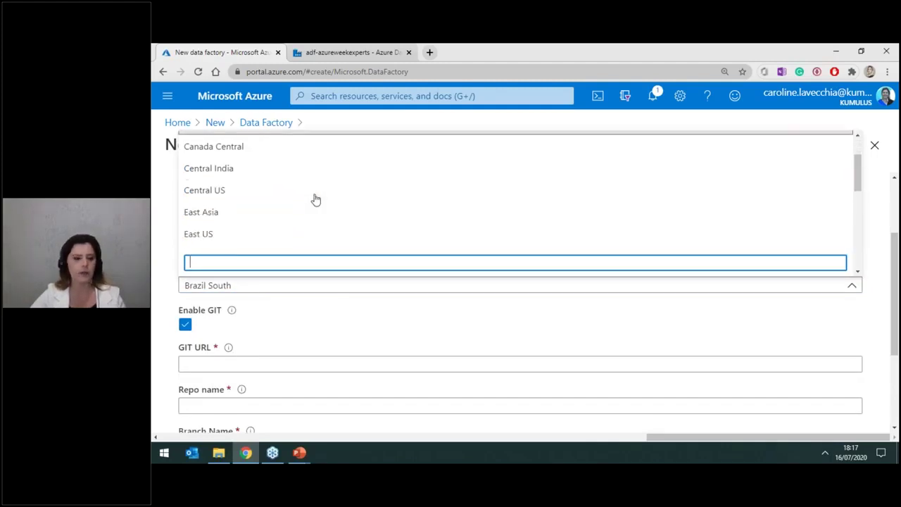
{"action": "left_click", "coordinate": [257, 208]}
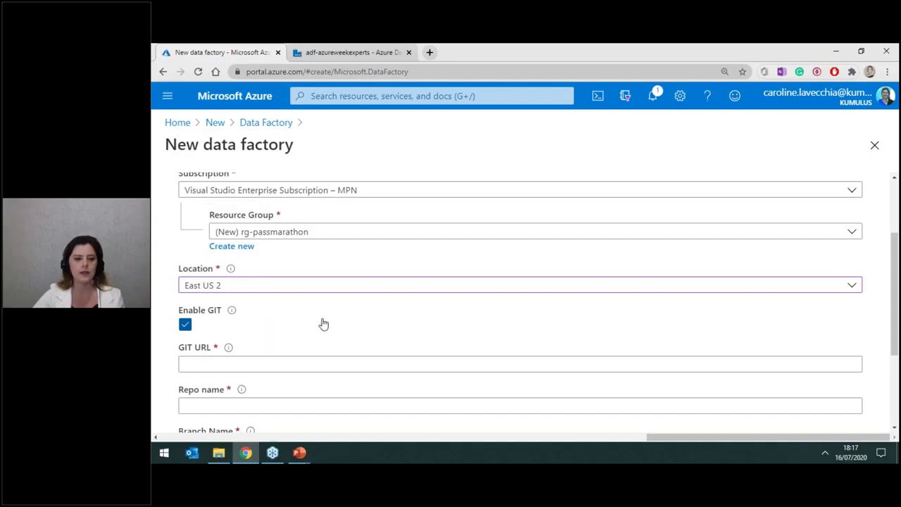
{"action": "left_click", "coordinate": [298, 287]}
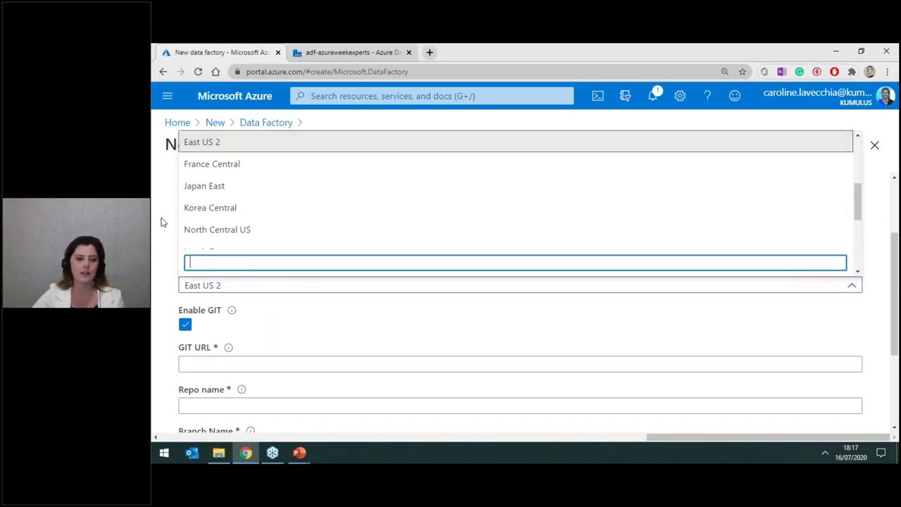
{"action": "left_click", "coordinate": [155, 240]}
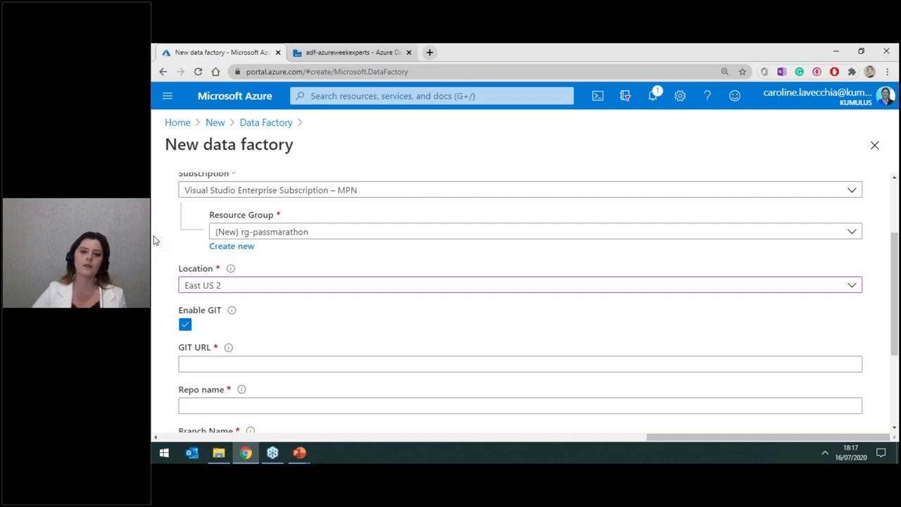
{"action": "left_click", "coordinate": [235, 290]}
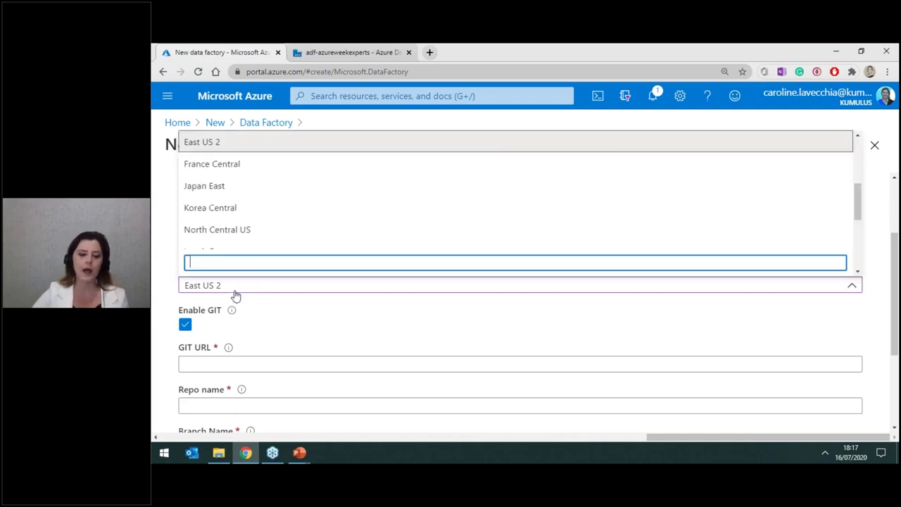
{"action": "left_click", "coordinate": [159, 289]}
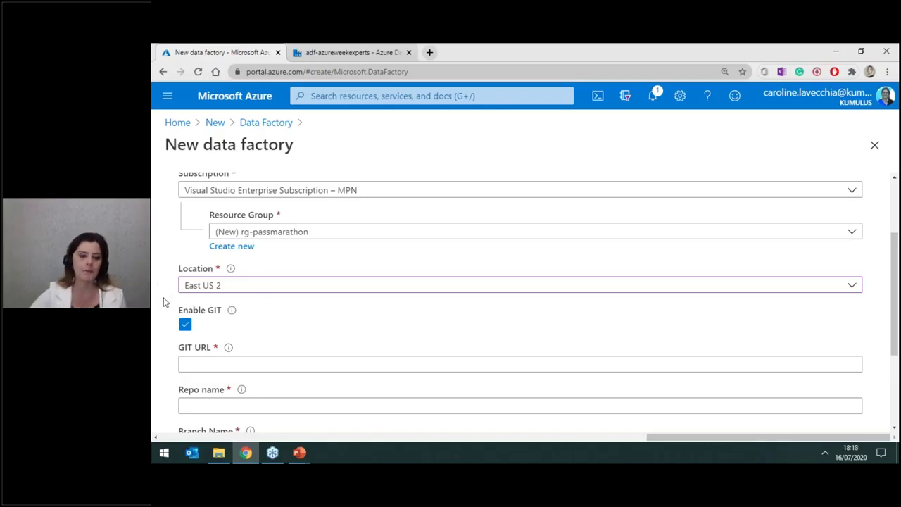
{"action": "left_click", "coordinate": [184, 324]}
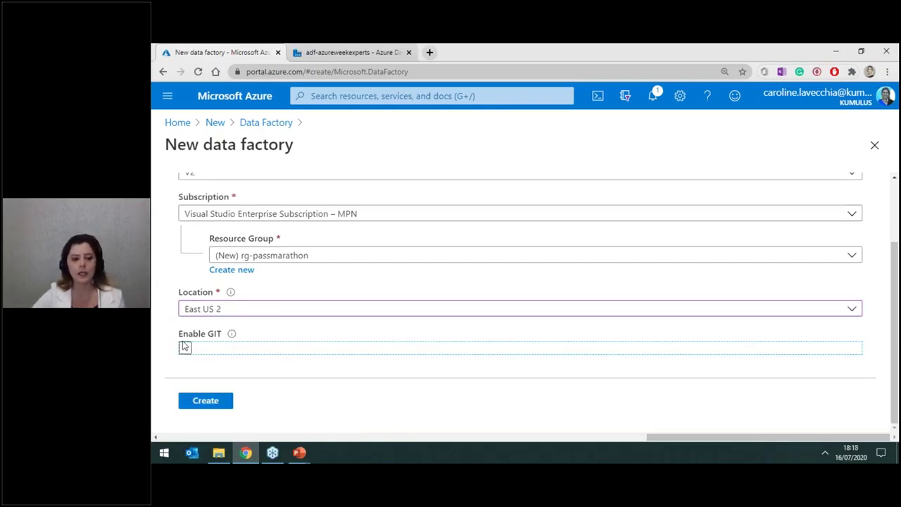
- Briefly enable Git to view the repository fields, then leave Git integration unchecked
{"action": "left_click", "coordinate": [183, 347]}
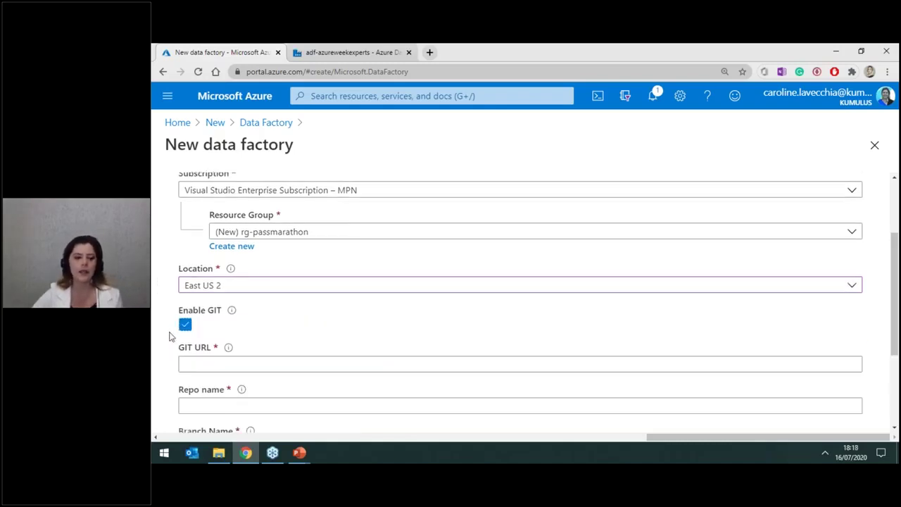
{"action": "scroll", "coordinate": [169, 337], "scroll_direction": "down", "scroll_amount": 3}
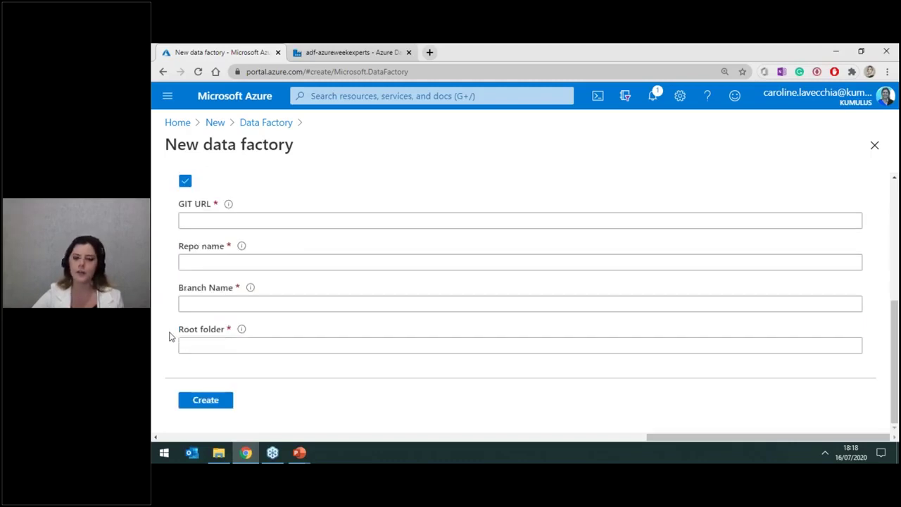
{"action": "scroll", "coordinate": [169, 336], "scroll_direction": "up", "scroll_amount": 1}
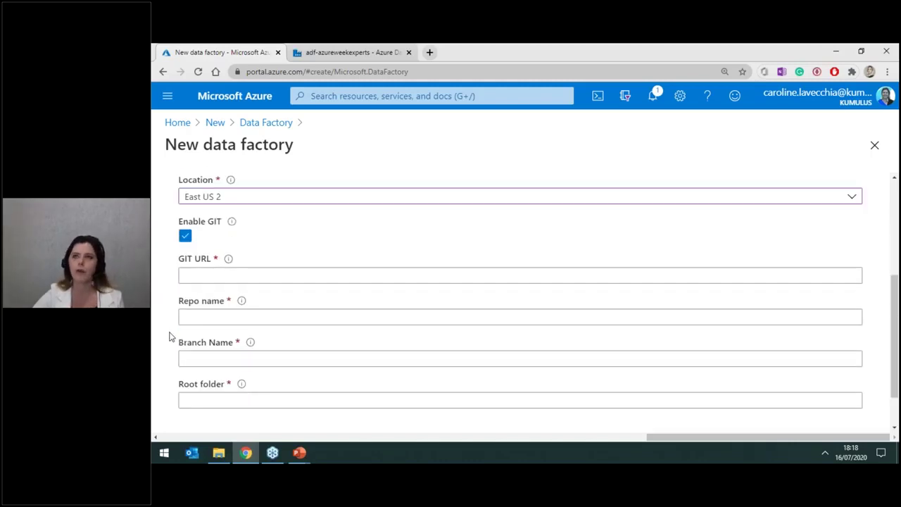
{"action": "scroll", "coordinate": [169, 336], "scroll_direction": "up", "scroll_amount": 2}
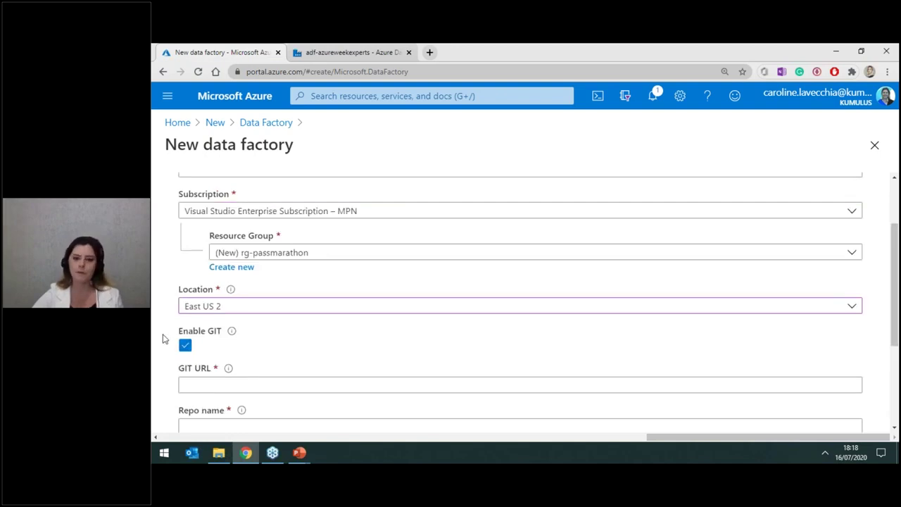
{"action": "scroll", "coordinate": [164, 337], "scroll_direction": "down", "scroll_amount": 2}
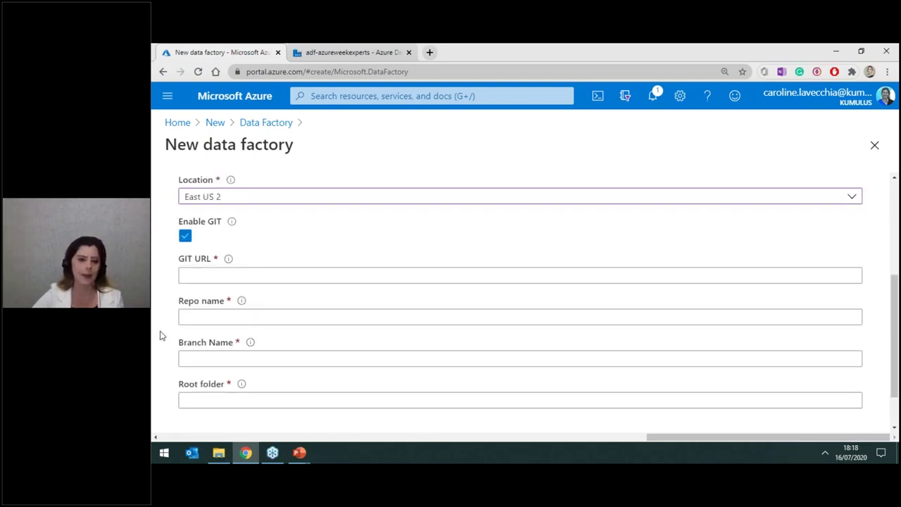
{"action": "left_click", "coordinate": [185, 238]}
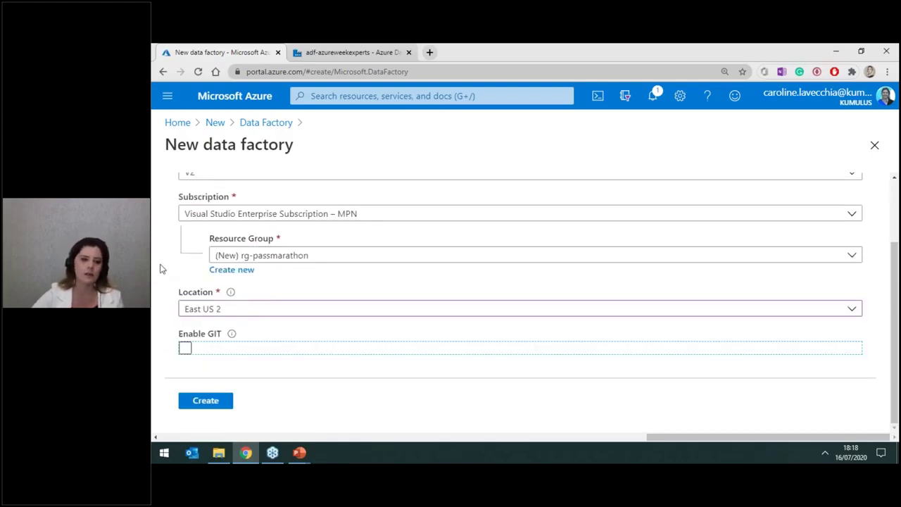
{"action": "left_click", "coordinate": [185, 349]}
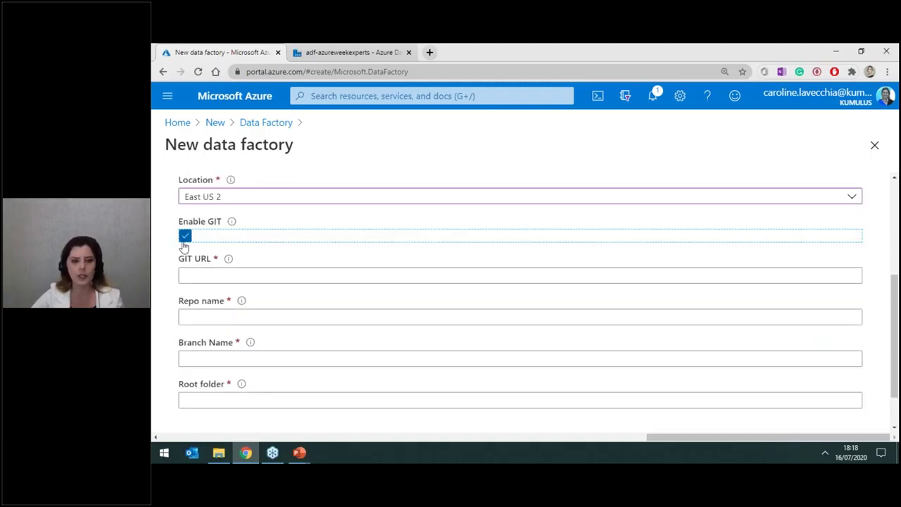
{"action": "left_click", "coordinate": [185, 237]}
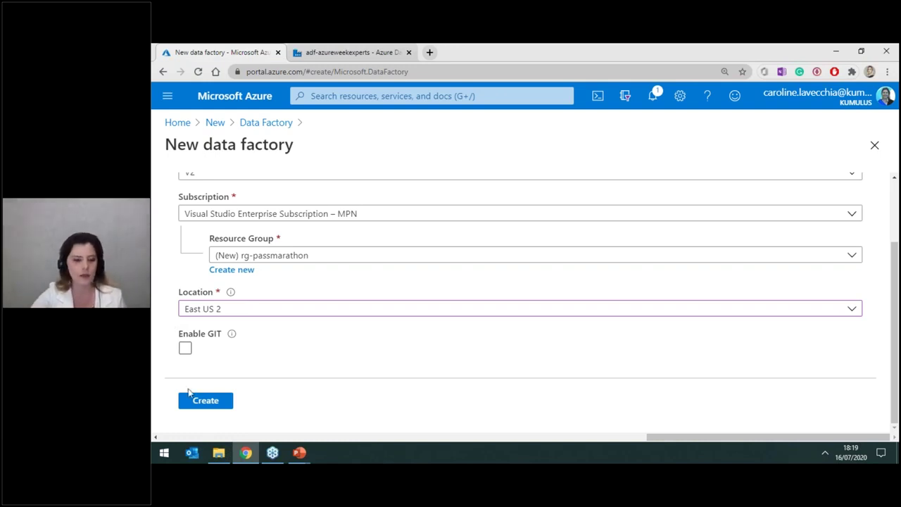
- Create the adfpassmarathon factory, watch its deployment in Notifications, and dismiss the credit notice
{"action": "left_click", "coordinate": [214, 406]}
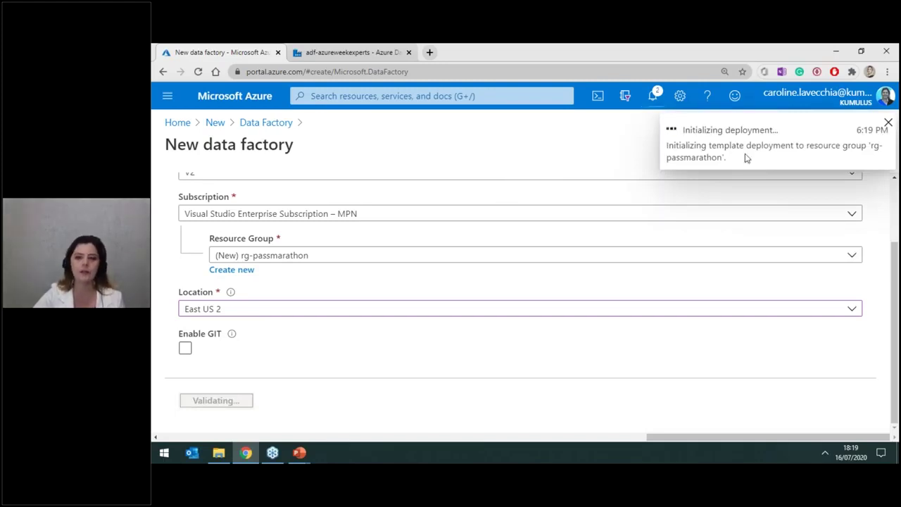
{"action": "left_click", "coordinate": [653, 97]}
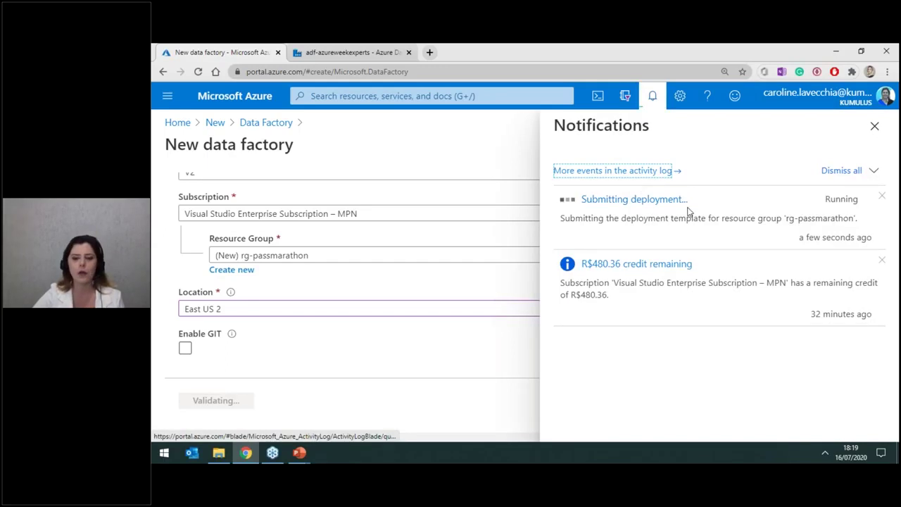
{"action": "left_click", "coordinate": [882, 261]}
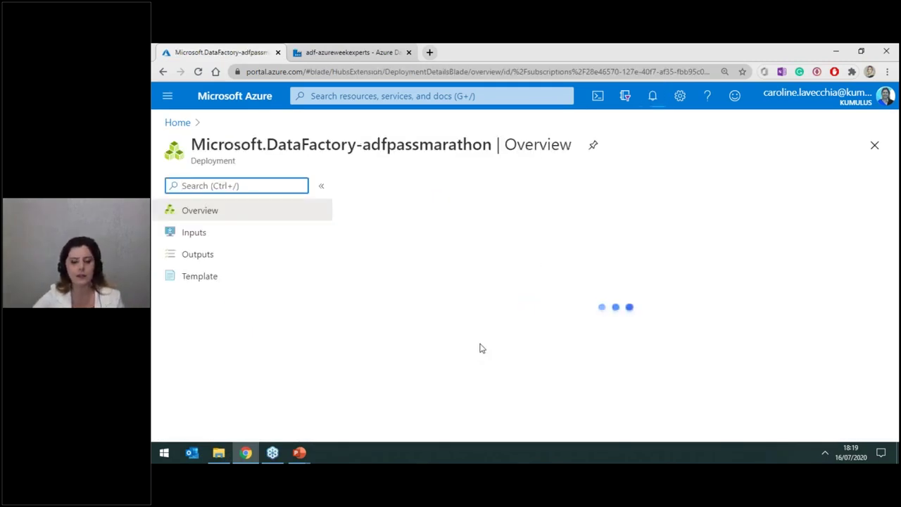
- Go to the adfpassmarathon resource once the deployment reports complete
{"action": "key", "text": "ctrl+minus"}
{"action": "key", "text": "ctrl+minus"}
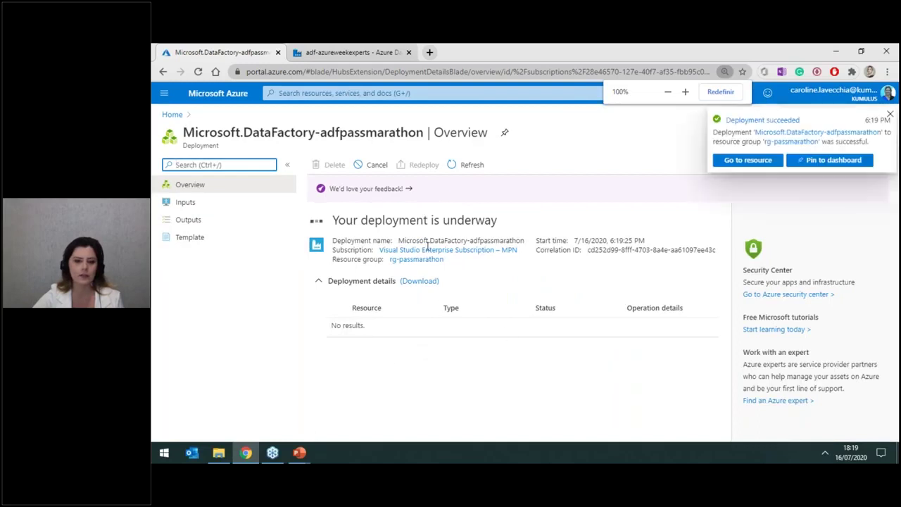
{"action": "left_click_drag", "start_coordinate": [348, 221], "coordinate": [480, 220]}
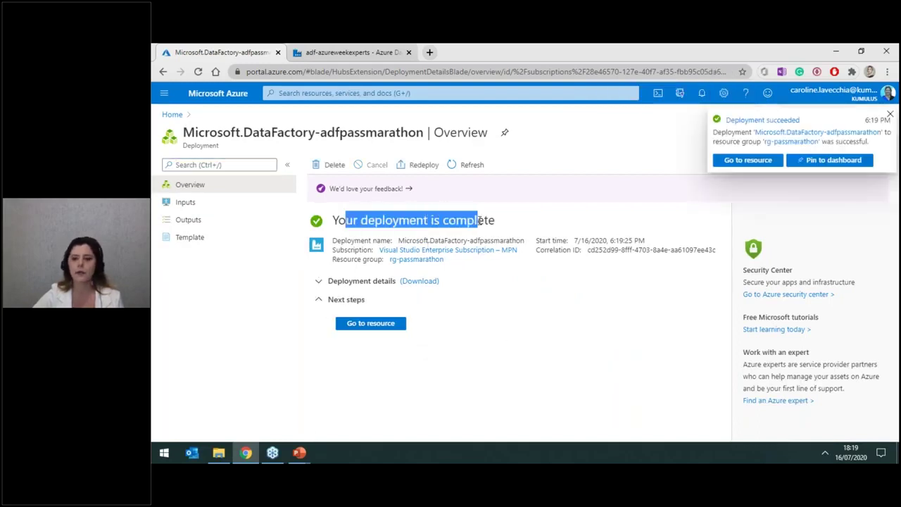
{"action": "left_click", "coordinate": [480, 221]}
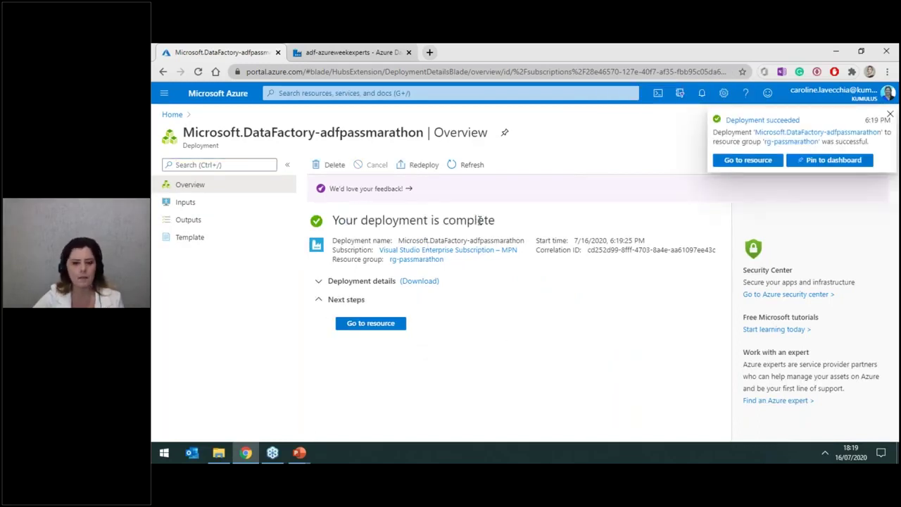
{"action": "left_click", "coordinate": [387, 331]}
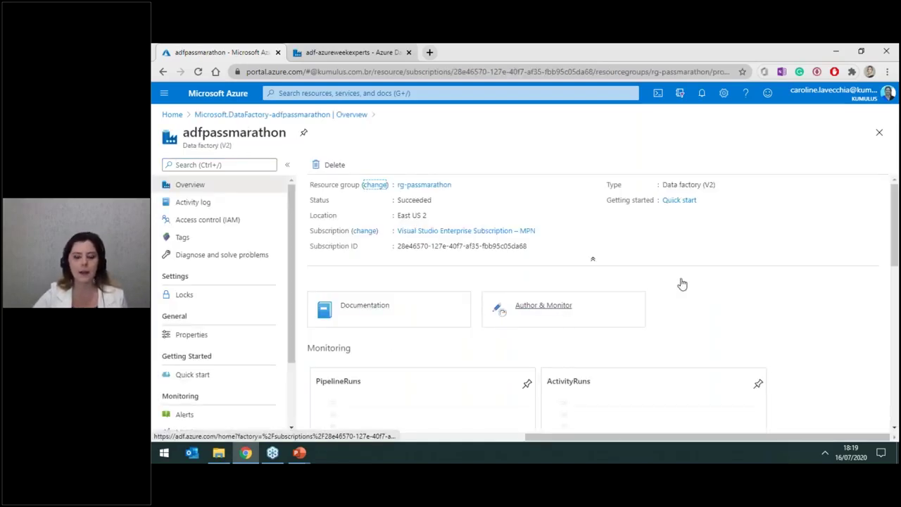
- Scroll through adfpassmarathon's Monitoring charts, then launch Author & Monitor
{"action": "scroll", "coordinate": [711, 340], "scroll_direction": "down", "scroll_amount": 3}
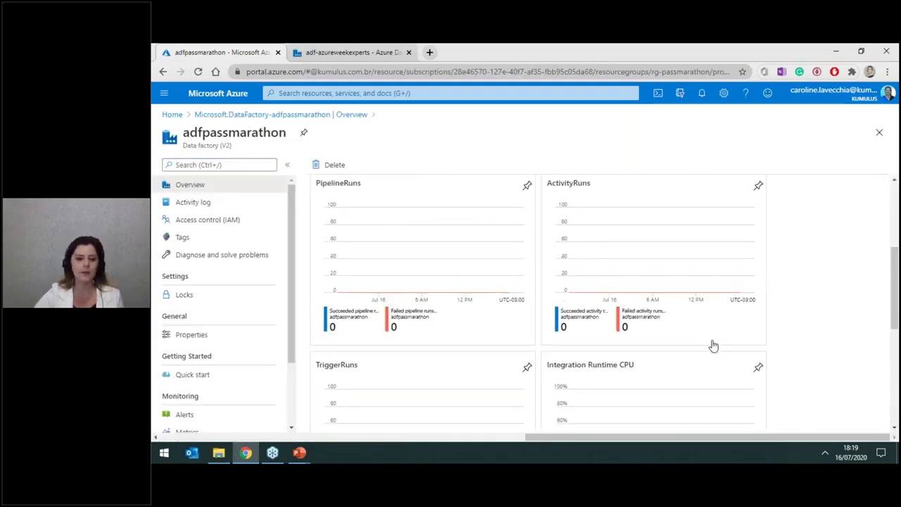
{"action": "scroll", "coordinate": [713, 345], "scroll_direction": "up", "scroll_amount": 5}
{"action": "scroll", "coordinate": [334, 259], "scroll_direction": "down", "scroll_amount": 4}
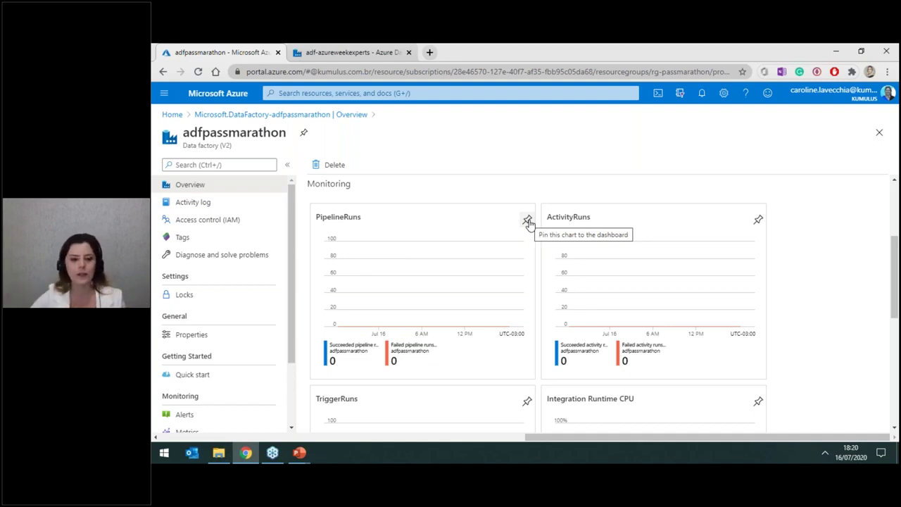
{"action": "scroll", "coordinate": [531, 281], "scroll_direction": "up", "scroll_amount": 1}
{"action": "scroll", "coordinate": [532, 286], "scroll_direction": "down", "scroll_amount": 5}
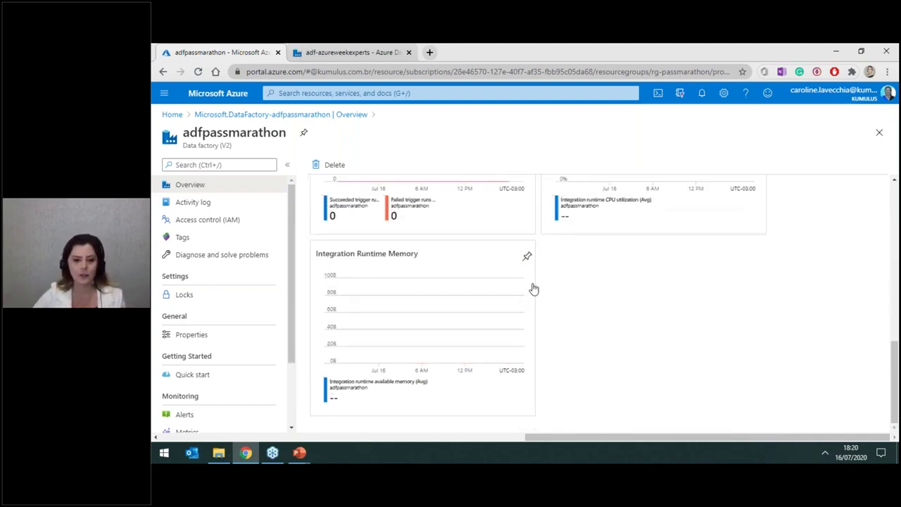
{"action": "scroll", "coordinate": [533, 288], "scroll_direction": "up", "scroll_amount": 7}
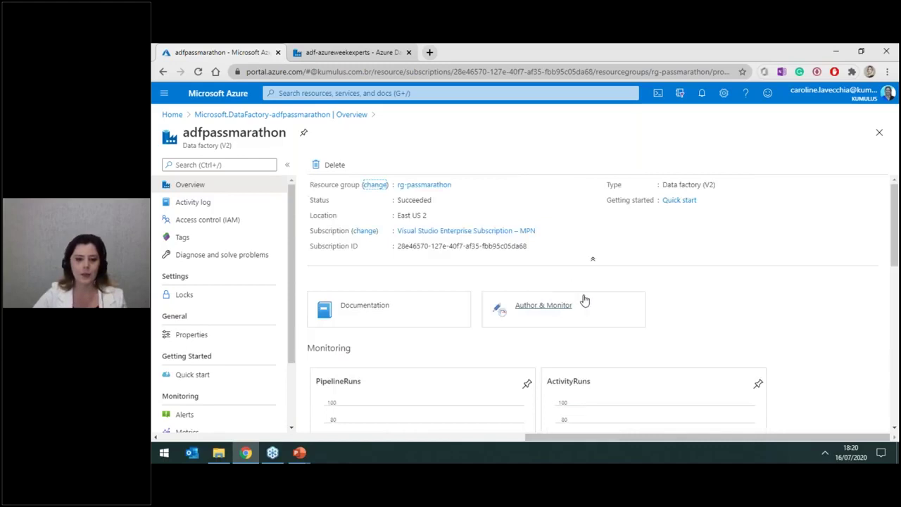
{"action": "left_click", "coordinate": [547, 313]}
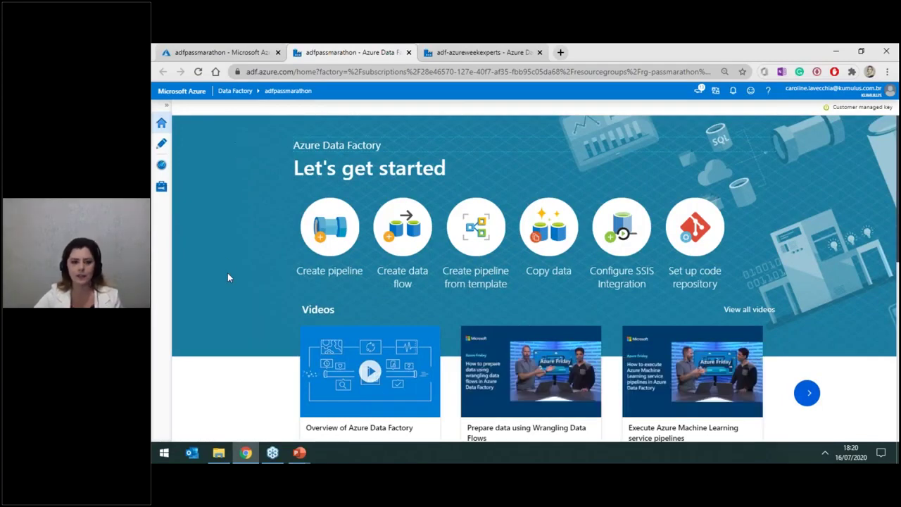
- Browse the Let's get started tutorials and expand the left navigation to show section names
{"action": "scroll", "coordinate": [227, 277], "scroll_direction": "down", "scroll_amount": 3}
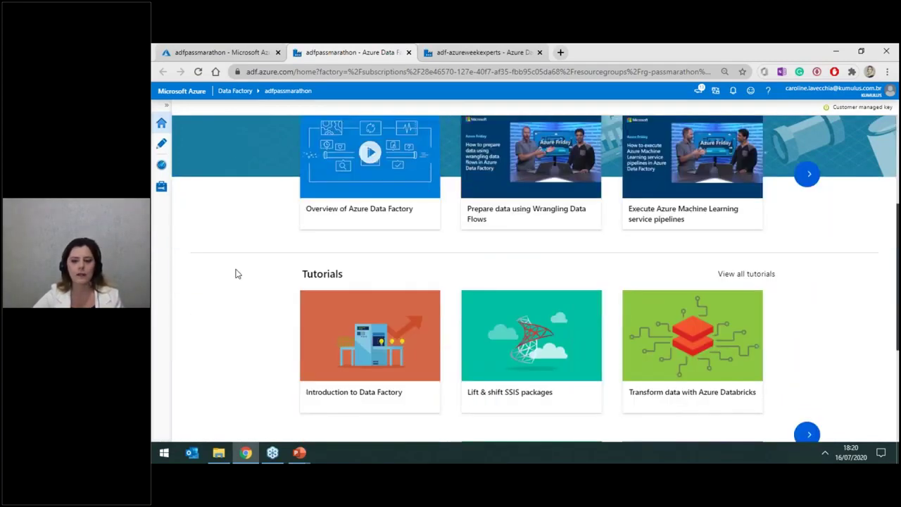
{"action": "scroll", "coordinate": [237, 274], "scroll_direction": "down", "scroll_amount": 1}
{"action": "scroll", "coordinate": [237, 274], "scroll_direction": "down", "scroll_amount": 2}
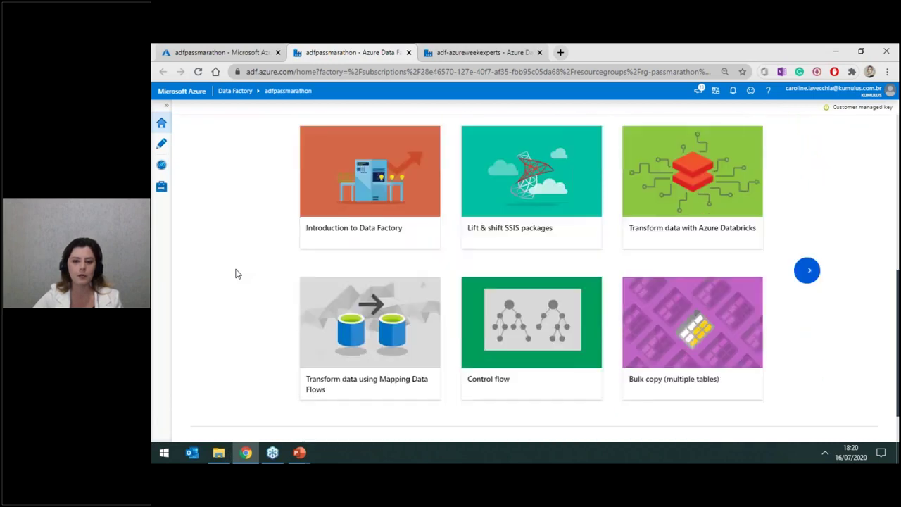
{"action": "scroll", "coordinate": [236, 273], "scroll_direction": "down", "scroll_amount": 2}
{"action": "scroll", "coordinate": [245, 294], "scroll_direction": "up", "scroll_amount": 3}
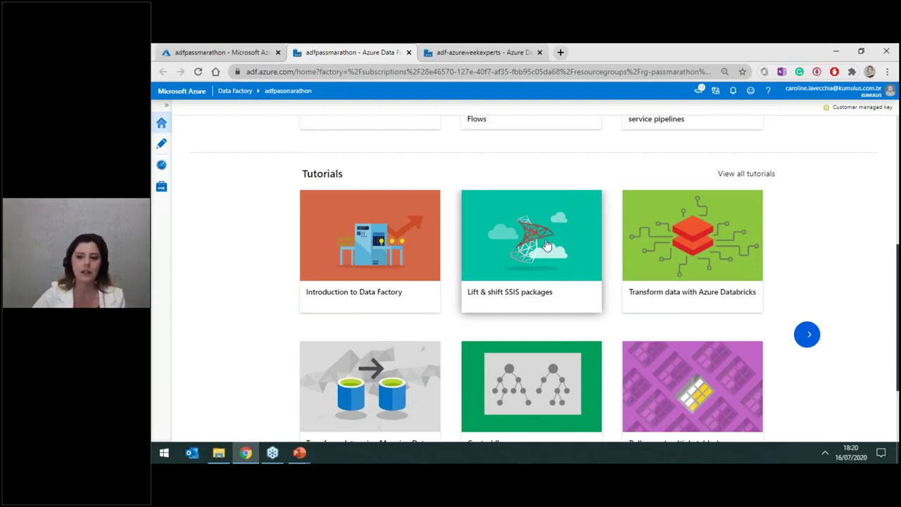
{"action": "scroll", "coordinate": [546, 244], "scroll_direction": "down", "scroll_amount": 3}
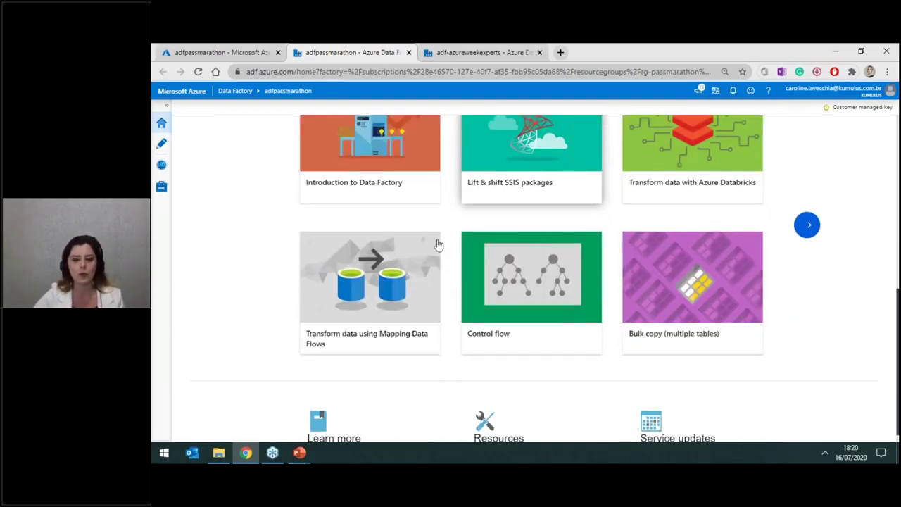
{"action": "scroll", "coordinate": [286, 282], "scroll_direction": "down", "scroll_amount": 3}
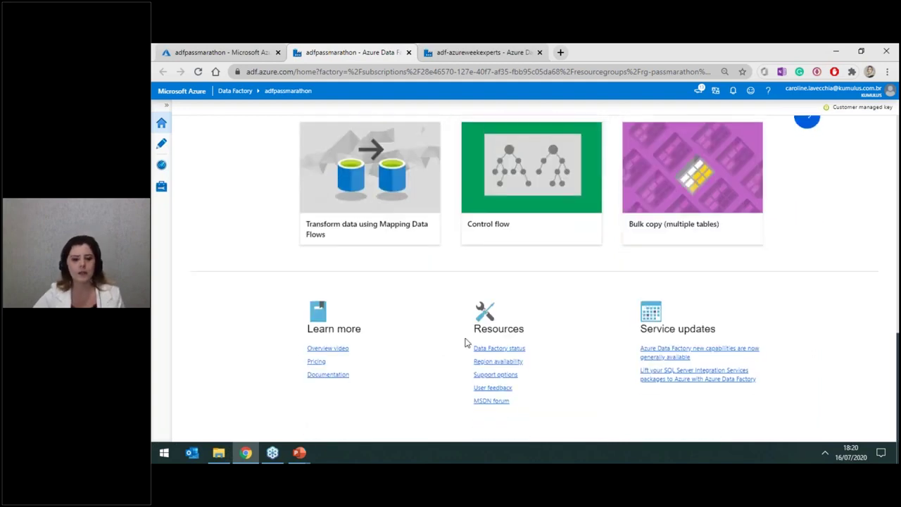
{"action": "scroll", "coordinate": [611, 343], "scroll_direction": "up", "scroll_amount": 4}
{"action": "scroll", "coordinate": [611, 343], "scroll_direction": "up", "scroll_amount": 9}
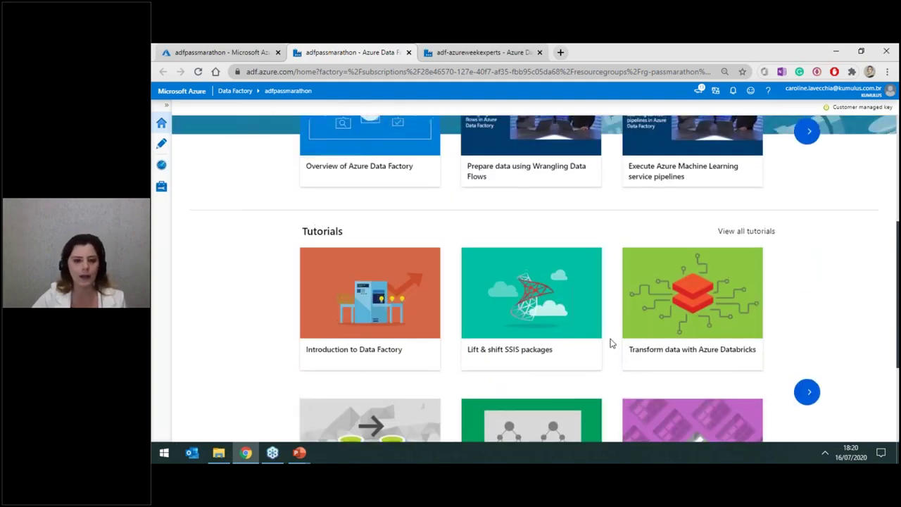
{"action": "scroll", "coordinate": [228, 265], "scroll_direction": "up", "scroll_amount": 1}
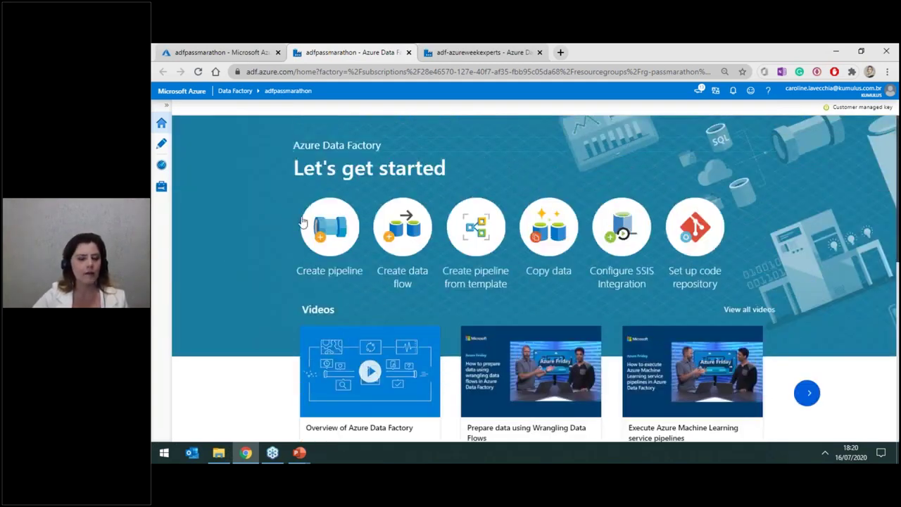
{"action": "left_click", "coordinate": [167, 106]}
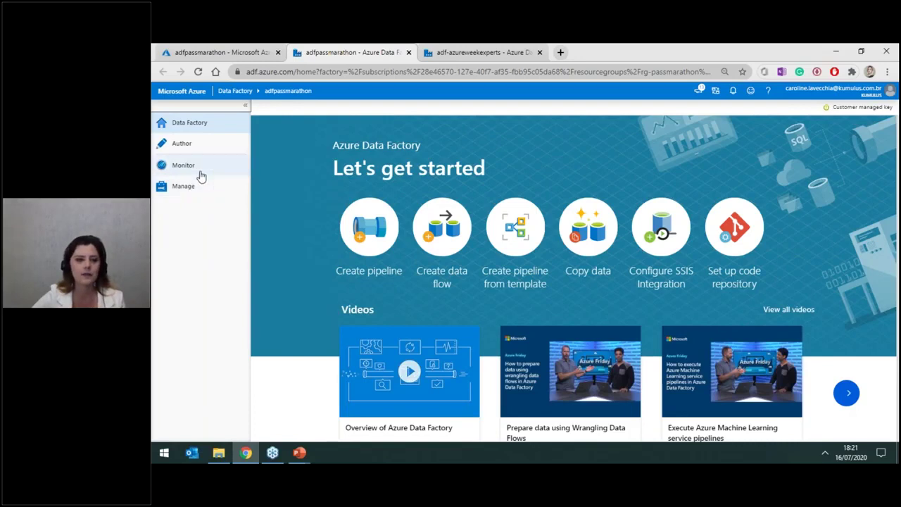
- Go from Author > Connections to the Manage hub's empty Linked services page for adfpassmarathon
{"action": "left_click", "coordinate": [205, 144]}
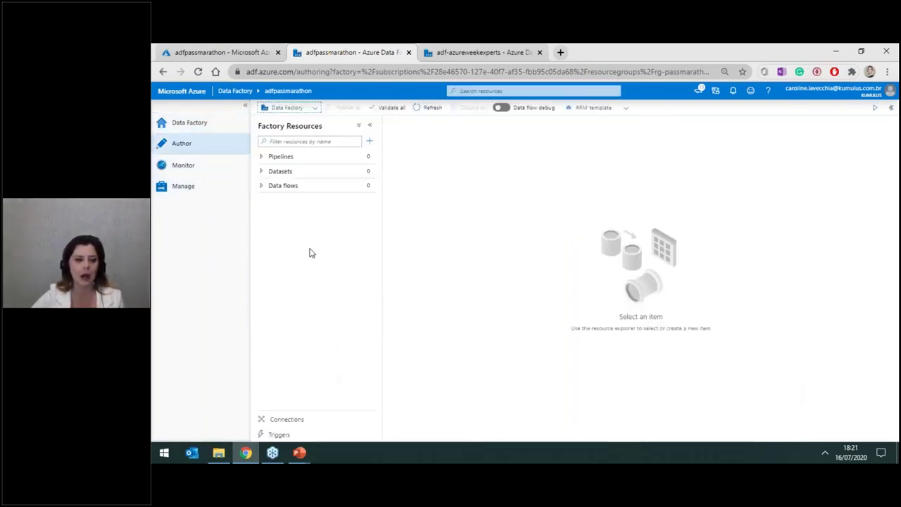
{"action": "left_click", "coordinate": [304, 420]}
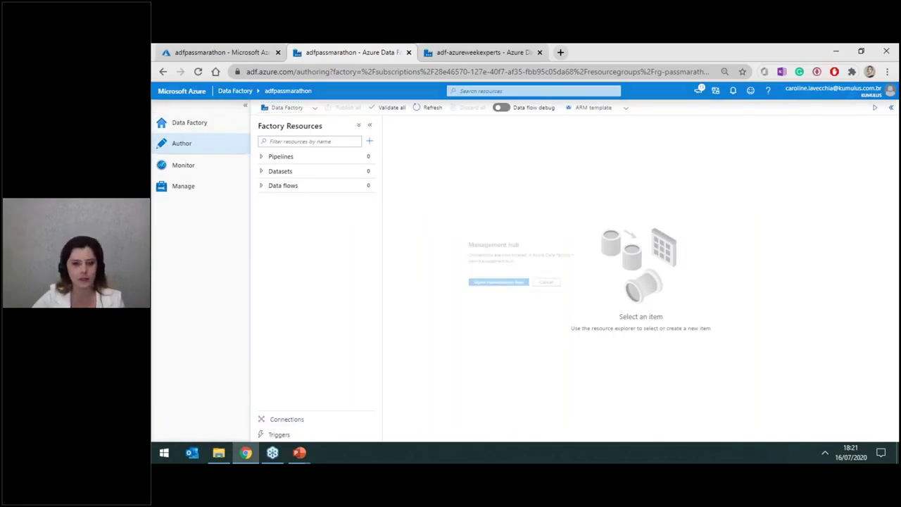
{"action": "left_click", "coordinate": [491, 289]}
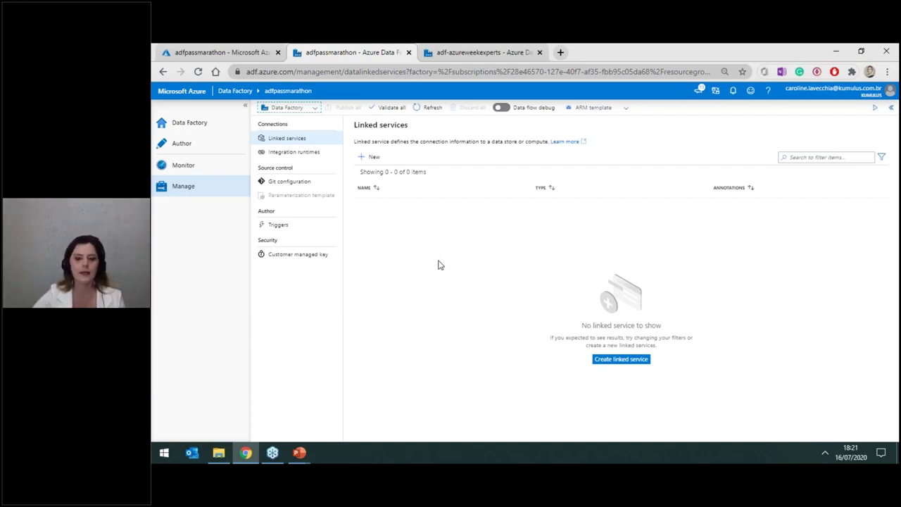
- Start a new Azure SQL Database linked service, AzureSqlDatabase1, found by searching 'sql'
{"action": "left_click", "coordinate": [369, 157]}
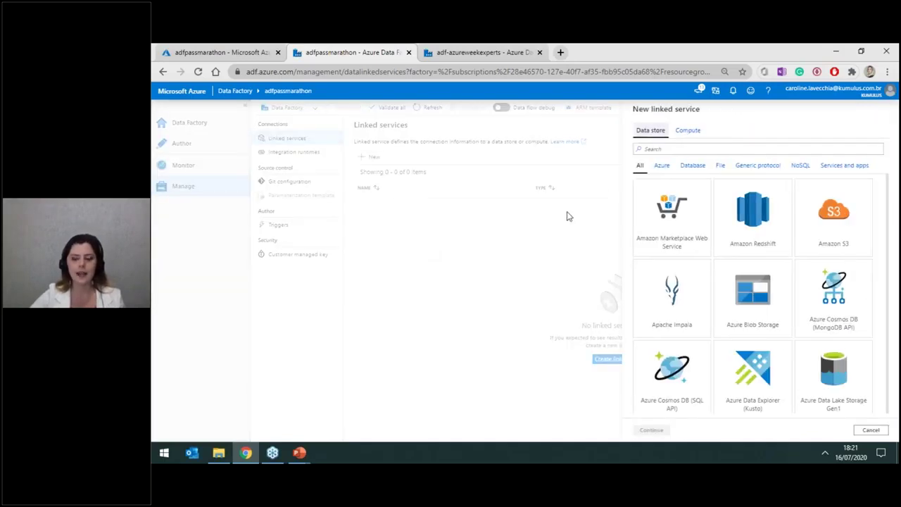
{"action": "left_click", "coordinate": [648, 149]}
{"action": "type", "text": "sq"}
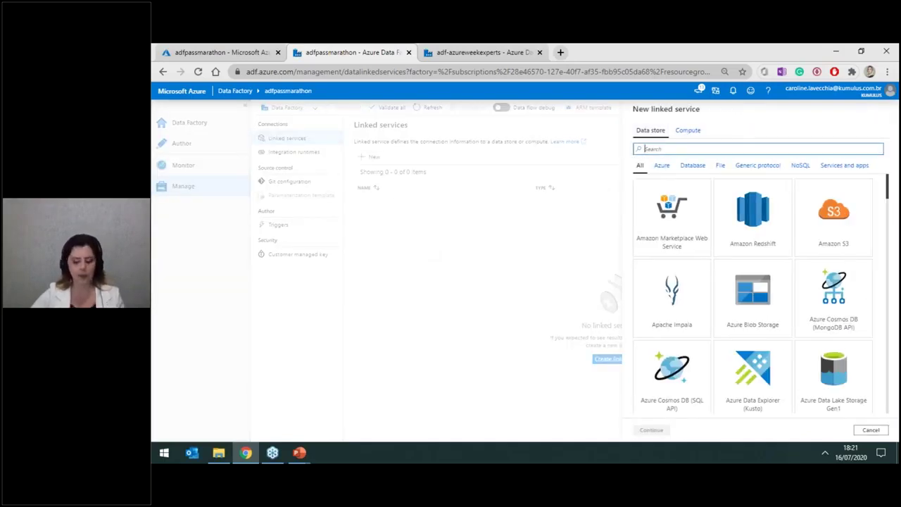
{"action": "type", "text": "l"}
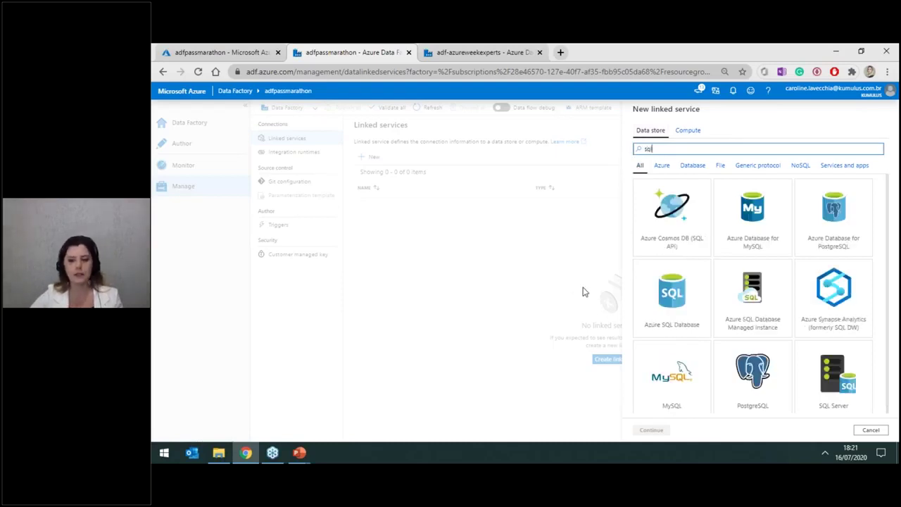
{"action": "left_click", "coordinate": [652, 305]}
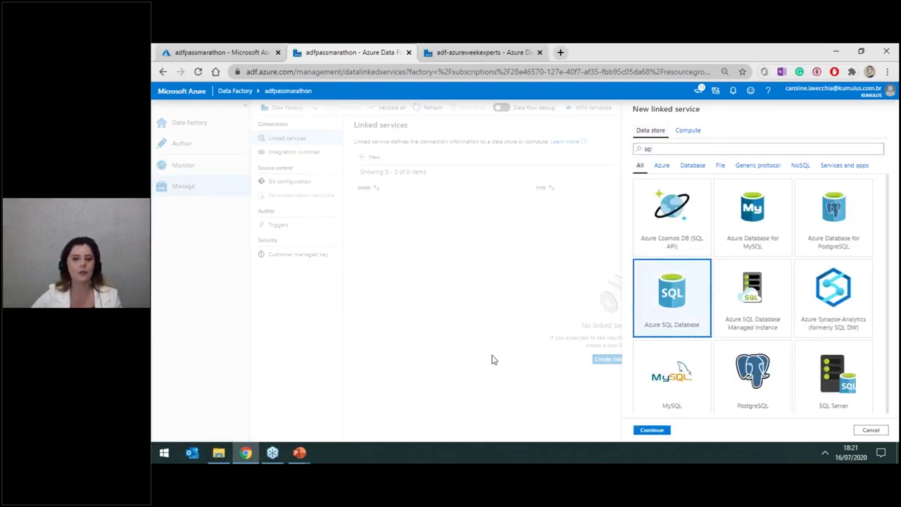
{"action": "left_click", "coordinate": [651, 429]}
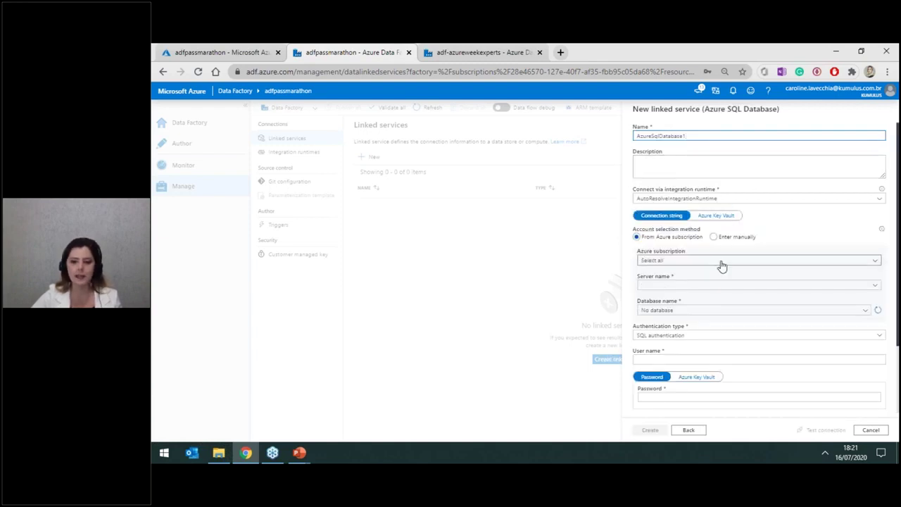
- Choose the Visual Studio Enterprise subscription in the Azure SQL Database linked service form
{"action": "left_click", "coordinate": [721, 262]}
{"action": "left_click", "coordinate": [709, 287]}
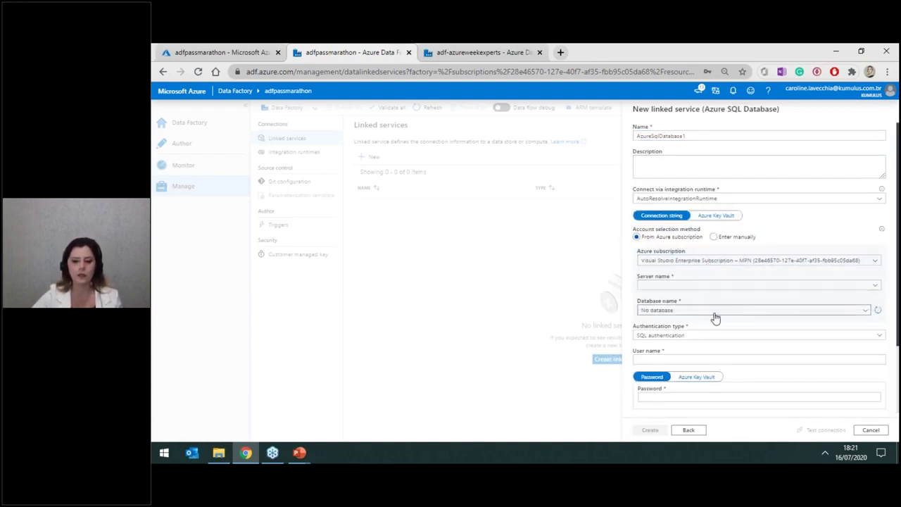
{"action": "scroll", "coordinate": [713, 348], "scroll_direction": "down", "scroll_amount": 3}
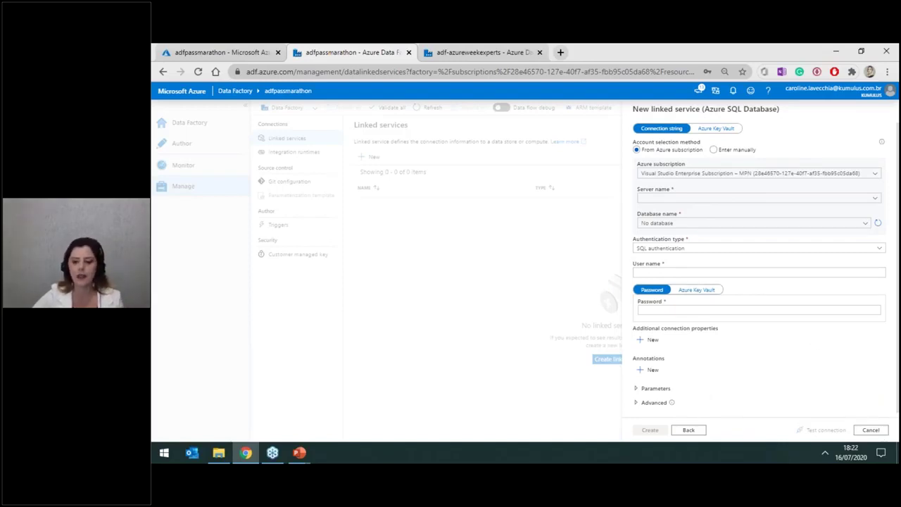
- Return to the connector gallery, browse File connectors, clear the 'sql' search, and cancel the linked service
{"action": "left_click", "coordinate": [696, 430]}
{"action": "left_click", "coordinate": [698, 148]}
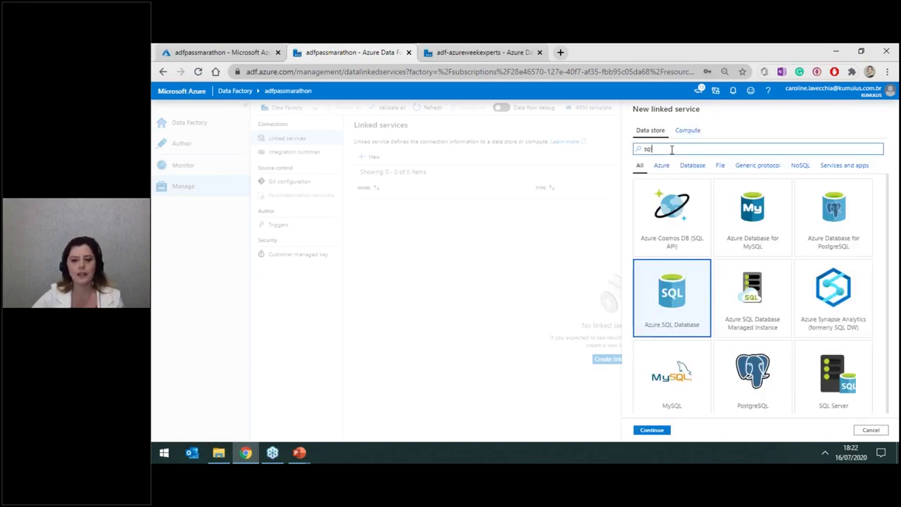
{"action": "left_click", "coordinate": [721, 166]}
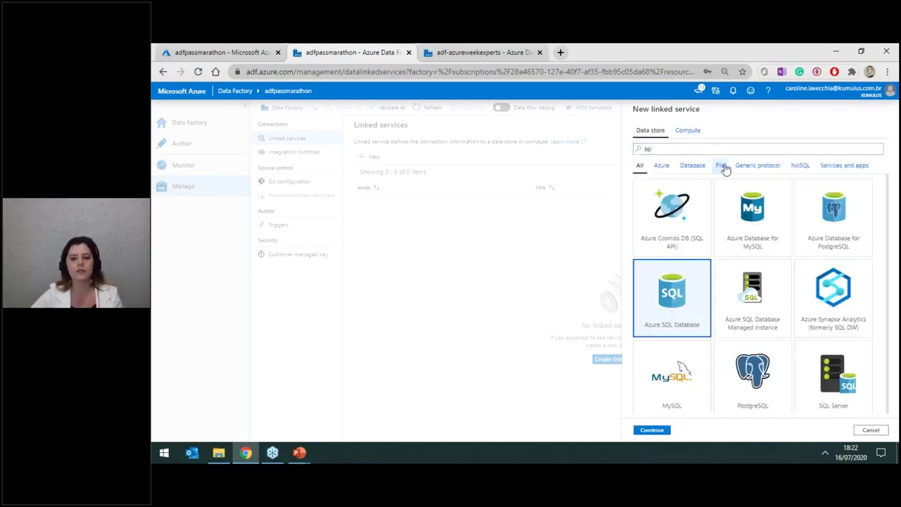
{"action": "left_click", "coordinate": [688, 148]}
{"action": "key", "text": "ctrl+a"}
{"action": "key", "text": "BackSpace"}
{"action": "left_click", "coordinate": [593, 250]}
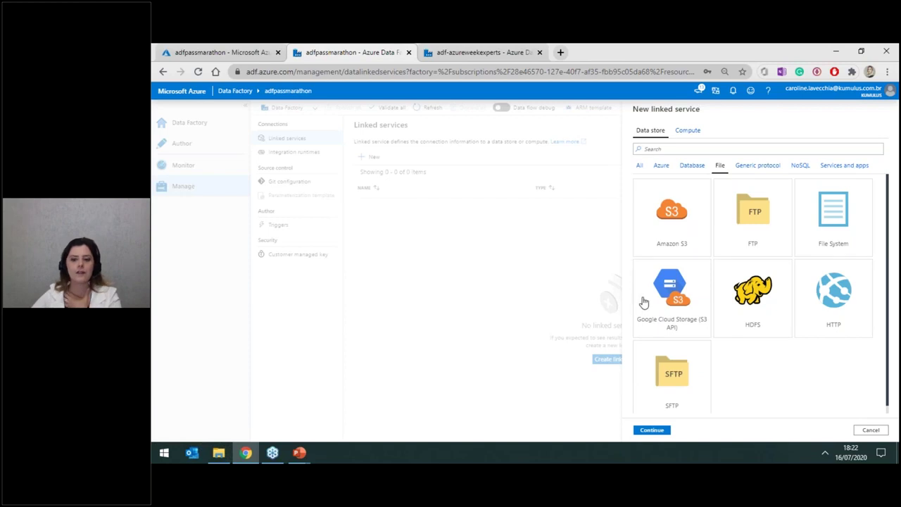
{"action": "left_click", "coordinate": [873, 430]}
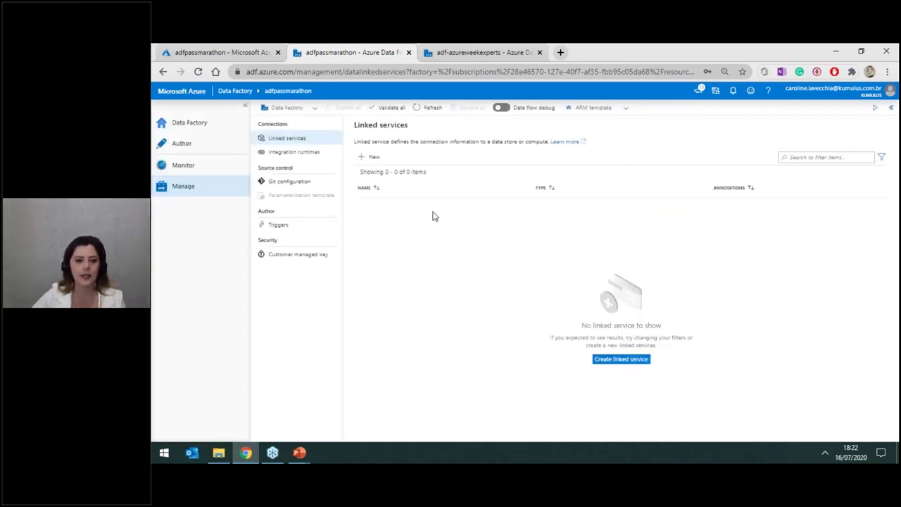
- View the Integration runtimes list with AutoResolveIntegrationRuntime, previewing then cancelling the new runtime setup
{"action": "left_click", "coordinate": [289, 151]}
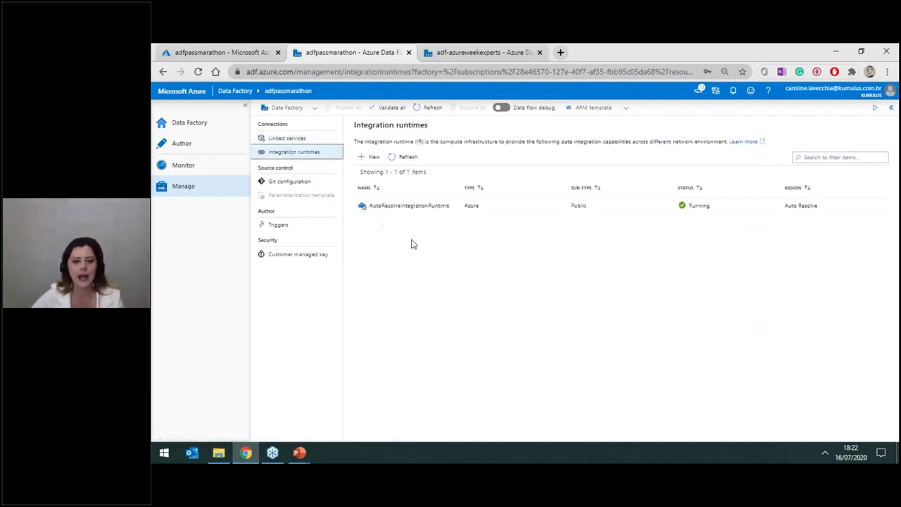
{"action": "left_click", "coordinate": [493, 208]}
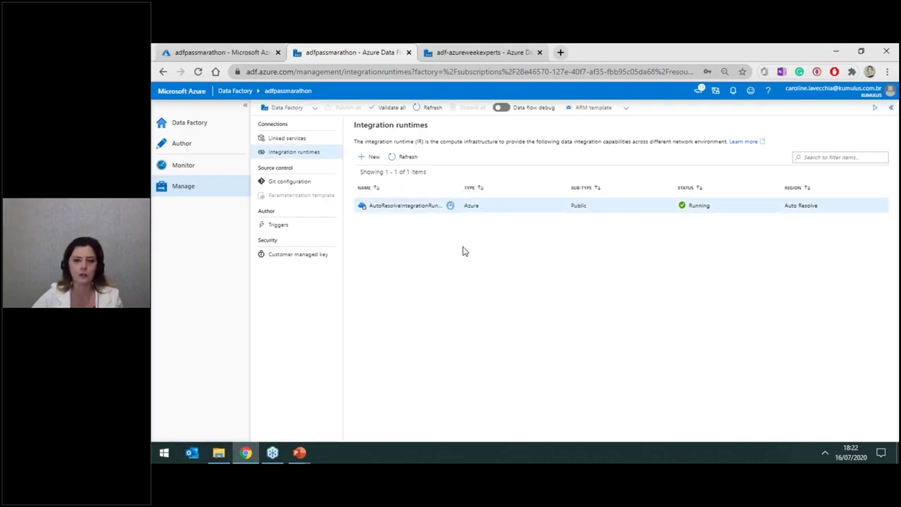
{"action": "left_click", "coordinate": [373, 158]}
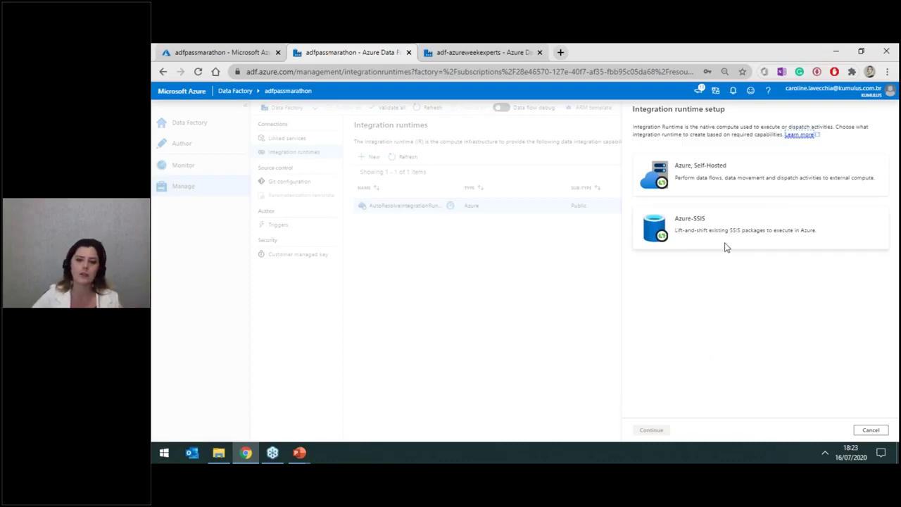
{"action": "left_click", "coordinate": [871, 430]}
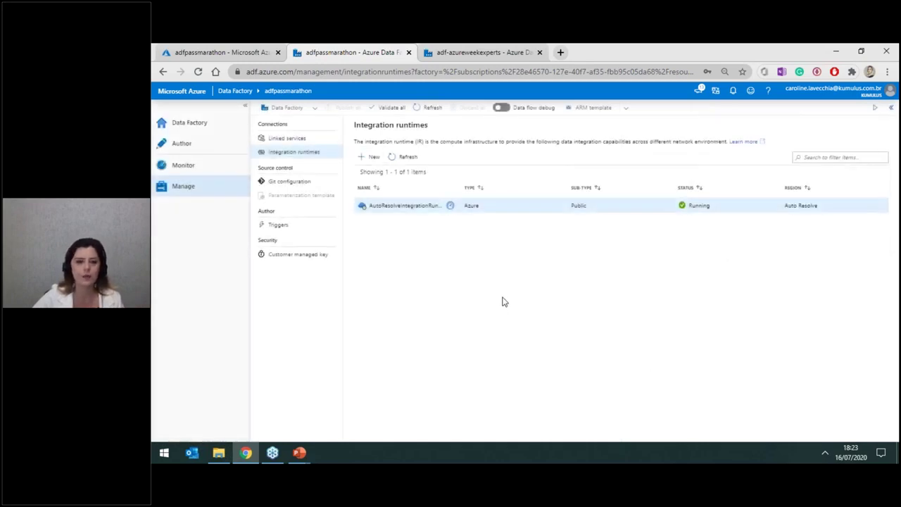
- Open Monitor > Alerts & metrics and preview the New alert rule form before cancelling it
{"action": "left_click", "coordinate": [186, 165]}
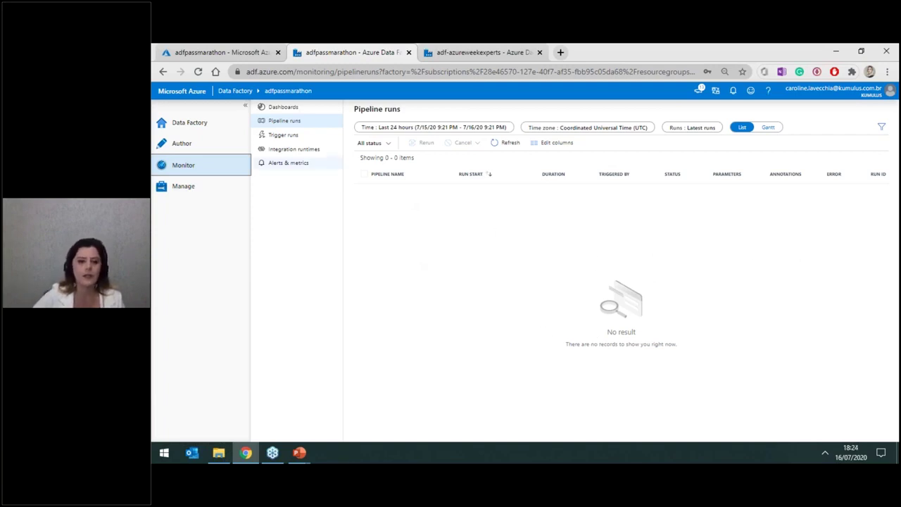
{"action": "left_click", "coordinate": [288, 163]}
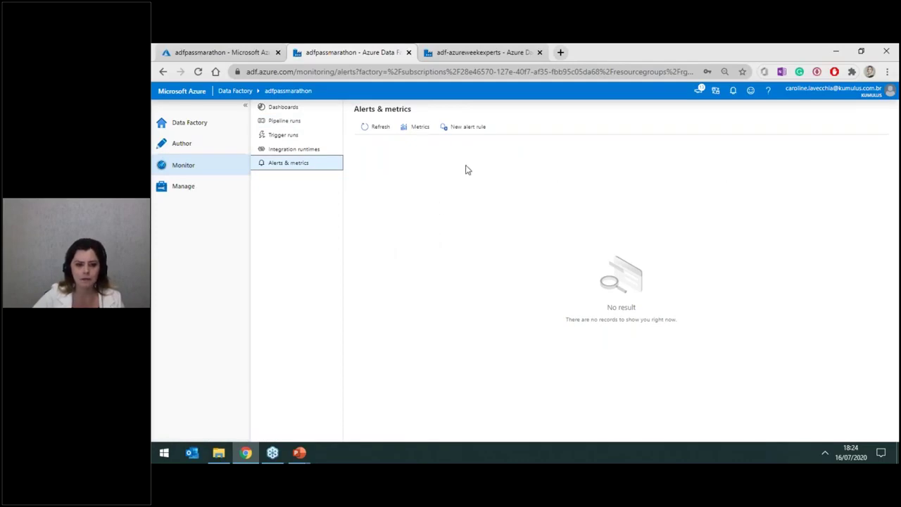
{"action": "left_click", "coordinate": [468, 127]}
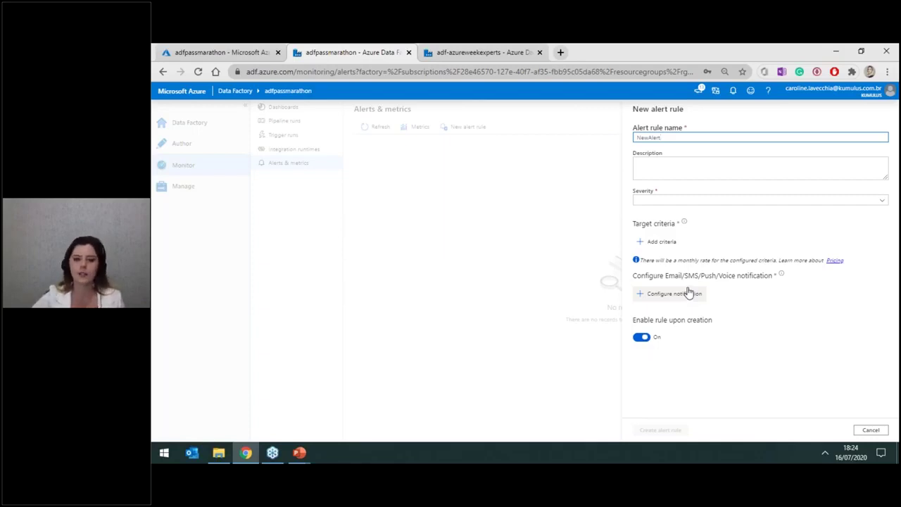
{"action": "left_click", "coordinate": [571, 204]}
{"action": "left_click", "coordinate": [872, 429]}
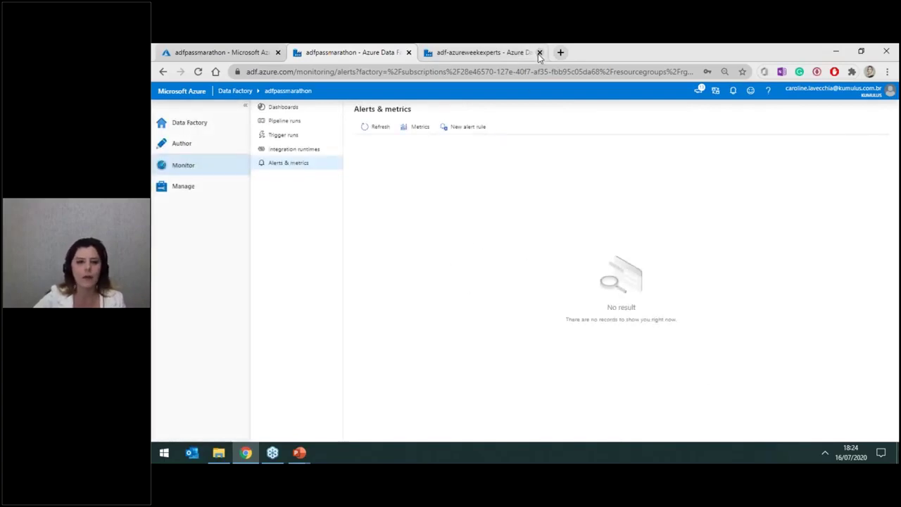
- Switch to the adf-azureweekexperts factory, open its CopyData_DataLake pipeline, and request its connections
{"action": "key", "text": "ctrl+w"}
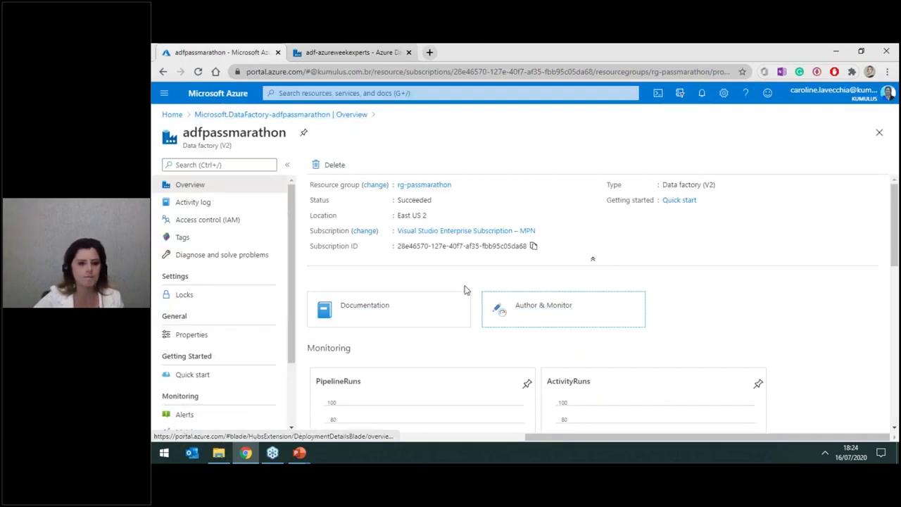
{"action": "left_click", "coordinate": [587, 319]}
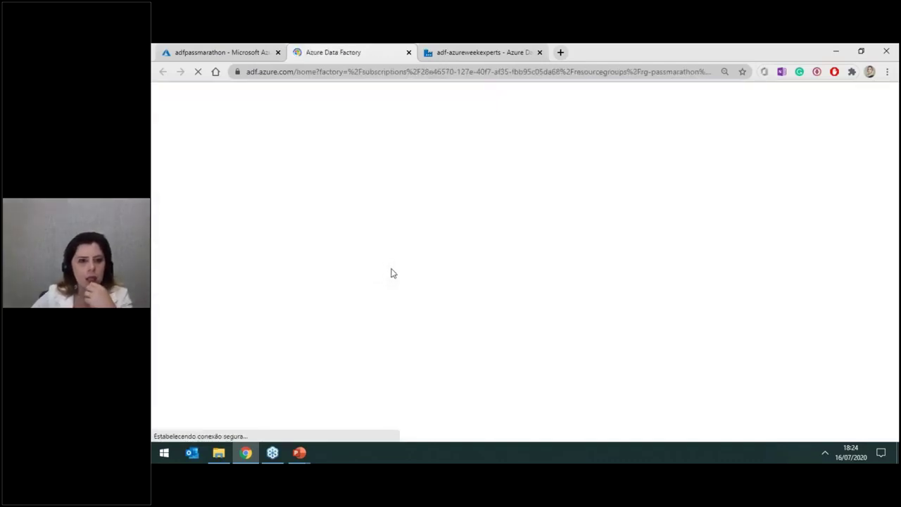
{"action": "left_click", "coordinate": [467, 54]}
{"action": "left_click", "coordinate": [202, 156]}
{"action": "left_click", "coordinate": [409, 53]}
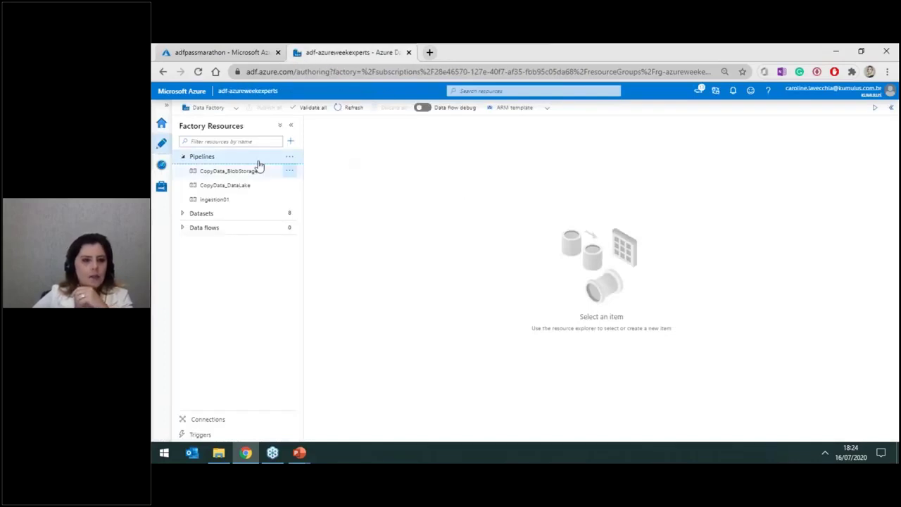
{"action": "left_click", "coordinate": [258, 185]}
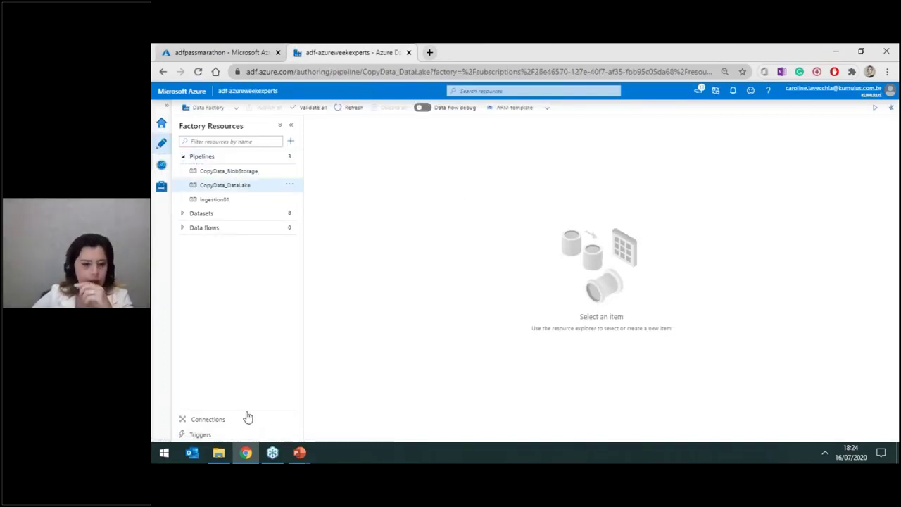
{"action": "left_click", "coordinate": [207, 419]}
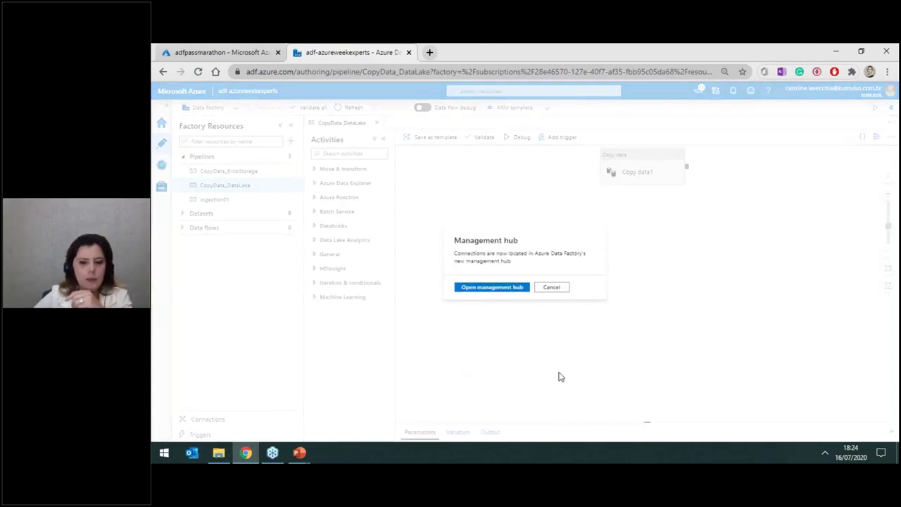
- Review the AzureSqlDatabase1, AzureBlobStorage2 and Azure Data Lake Storage Gen2 linked services in the management hub
{"action": "left_click", "coordinate": [505, 287]}
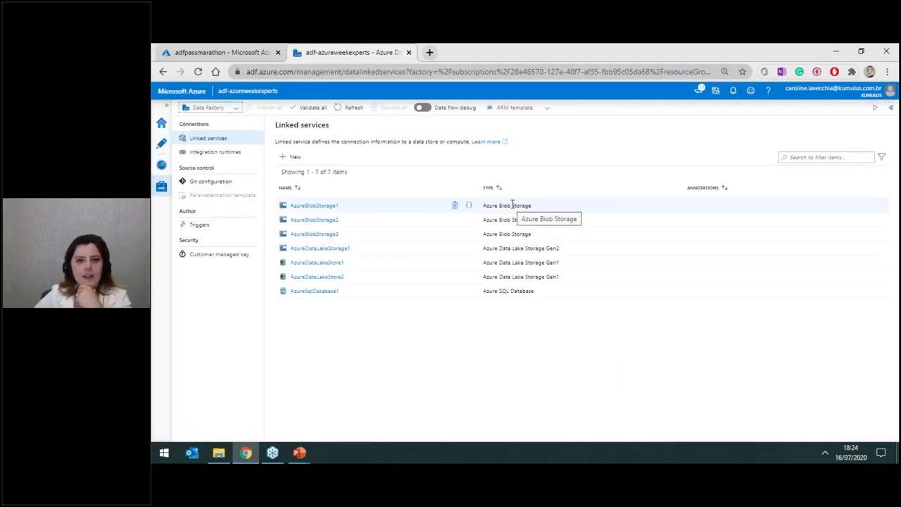
{"action": "left_click", "coordinate": [533, 293]}
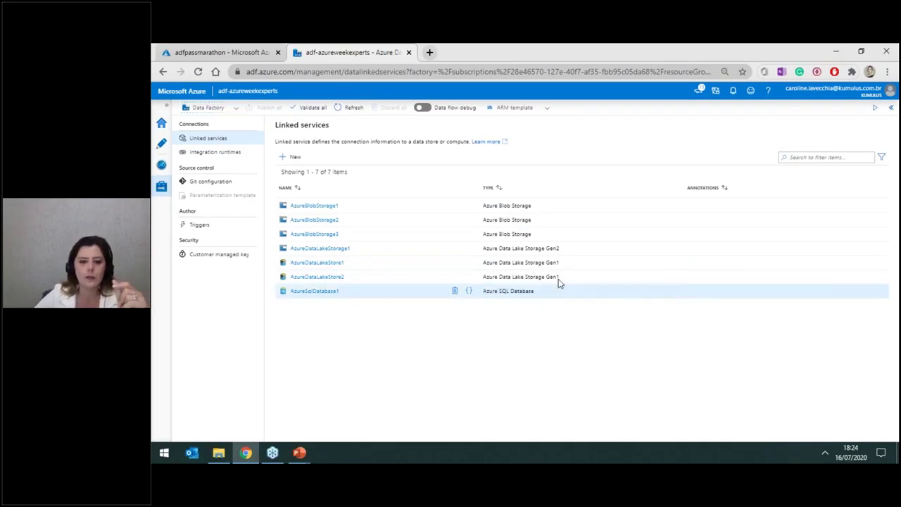
{"action": "triple_click", "coordinate": [516, 221]}
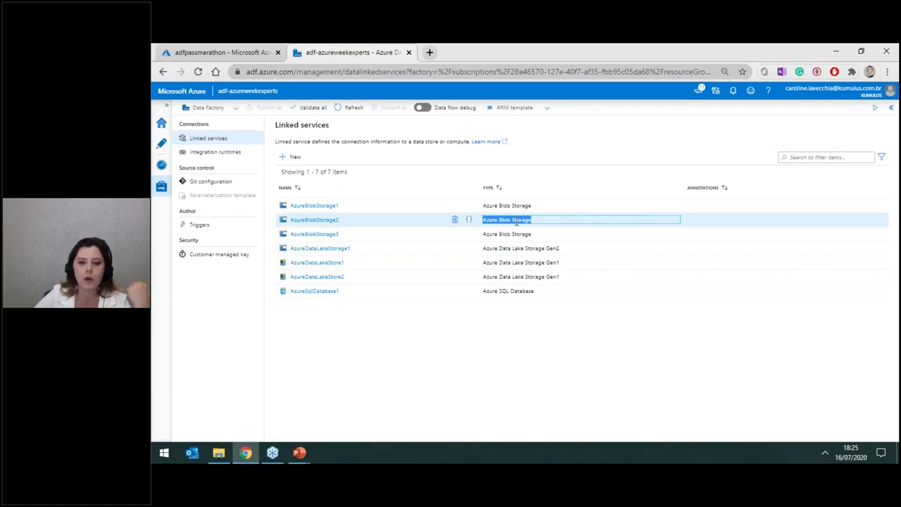
{"action": "triple_click", "coordinate": [521, 248]}
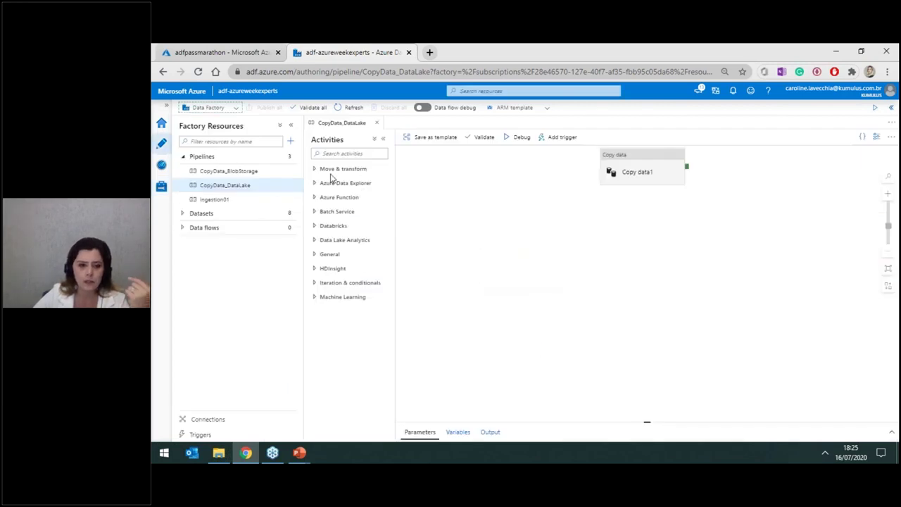
- Review Copy data1's source dataset ls_blob and sink dataset DATALAKEDESTINO
{"action": "left_click", "coordinate": [634, 169]}
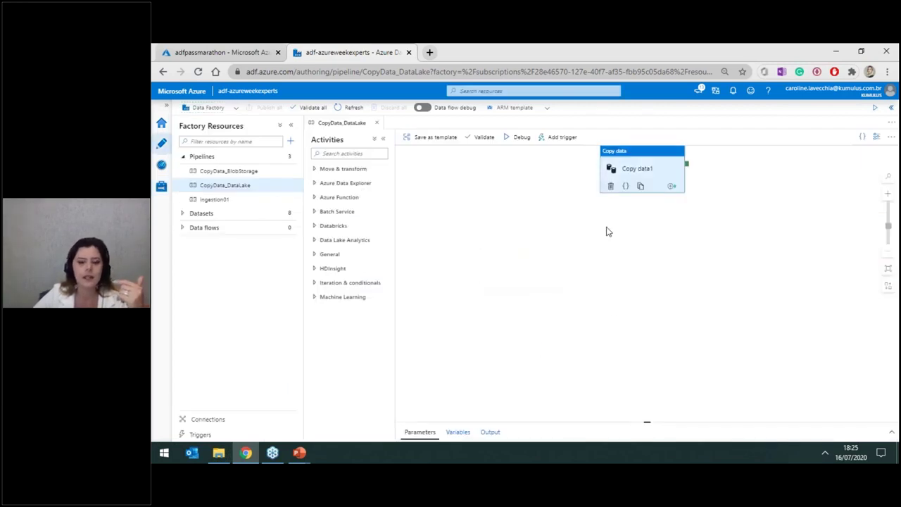
{"action": "left_click_drag", "start_coordinate": [632, 428], "coordinate": [642, 220]}
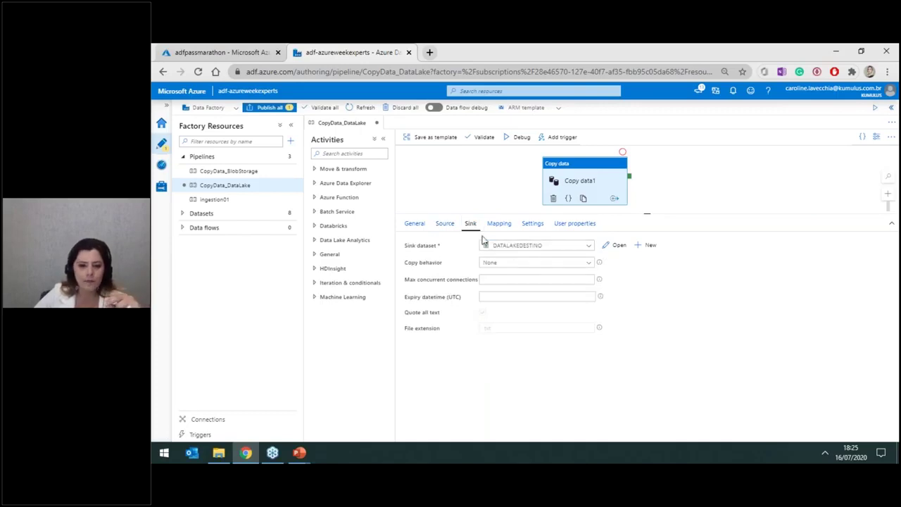
{"action": "left_click", "coordinate": [444, 227]}
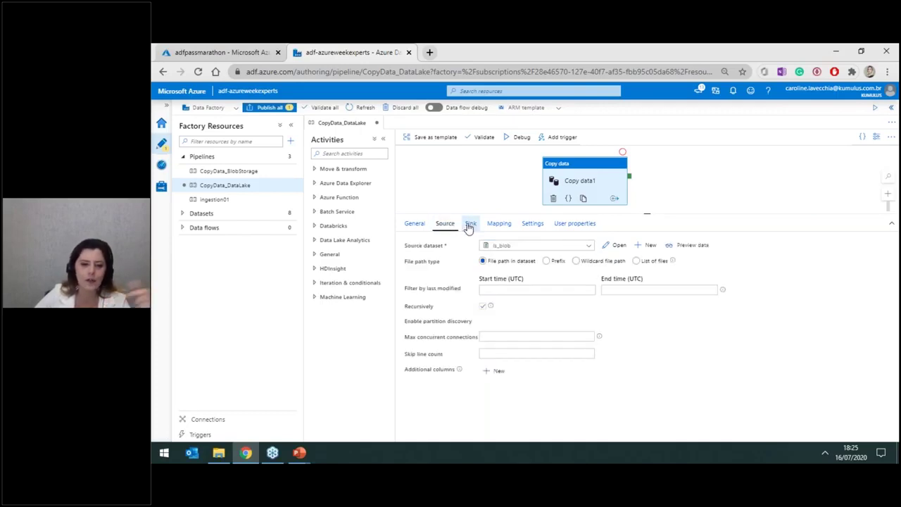
{"action": "left_click", "coordinate": [469, 225]}
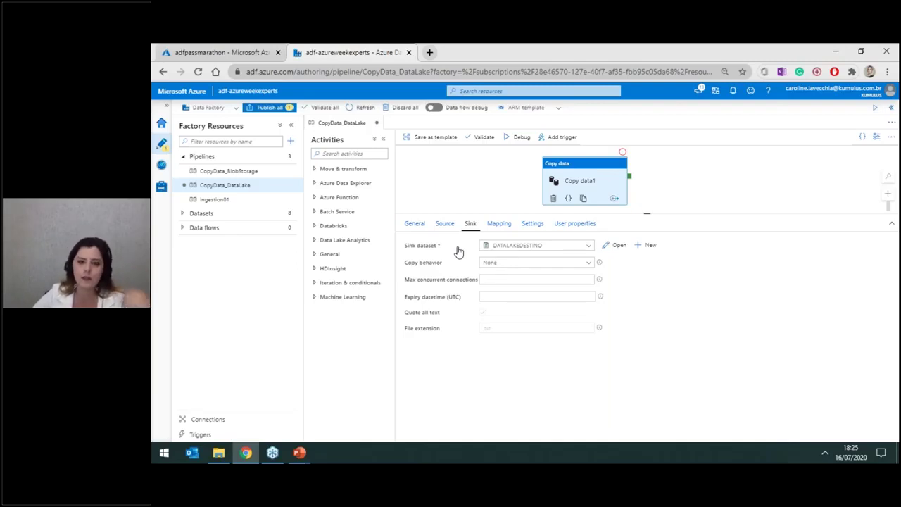
{"action": "left_click", "coordinate": [520, 246]}
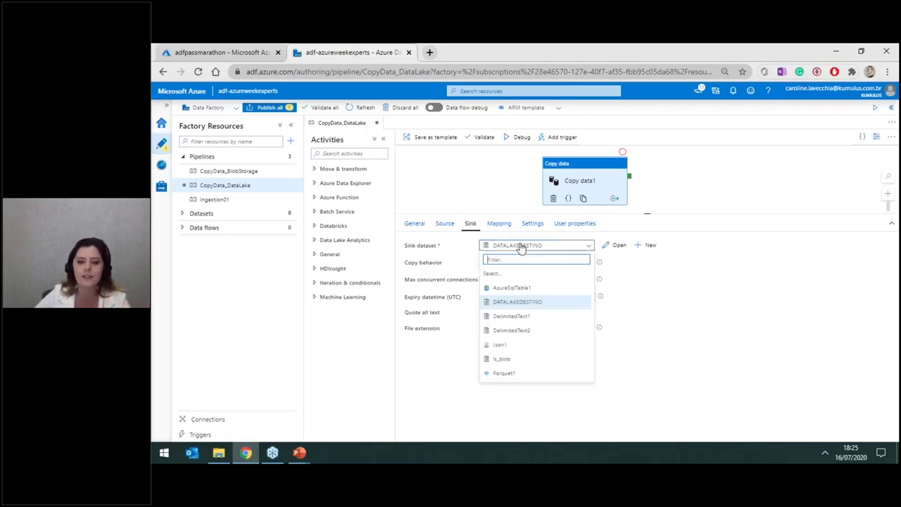
{"action": "left_click", "coordinate": [520, 248]}
{"action": "left_click", "coordinate": [509, 174]}
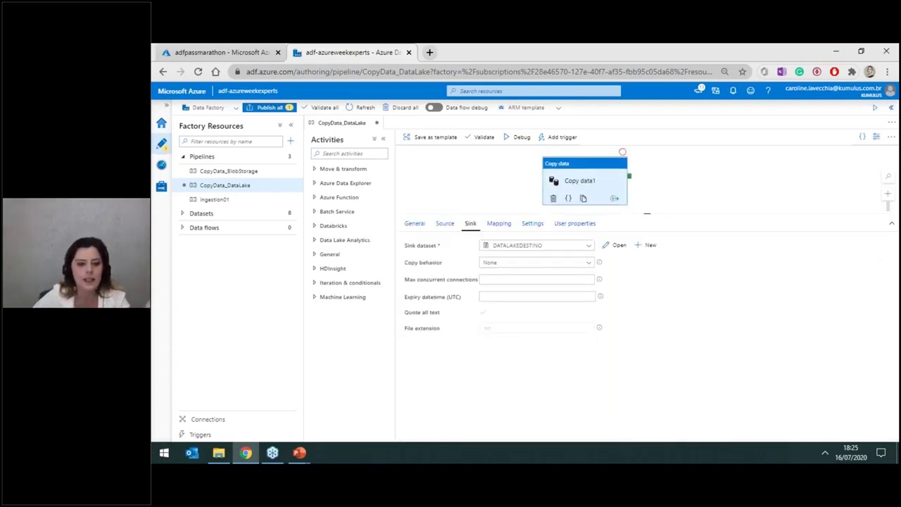
- Expand the Machine Learning, Iteration & conditionals, Move & transform, Azure Function and Databricks activity categories
{"action": "left_click", "coordinate": [316, 298]}
{"action": "left_click", "coordinate": [316, 284]}
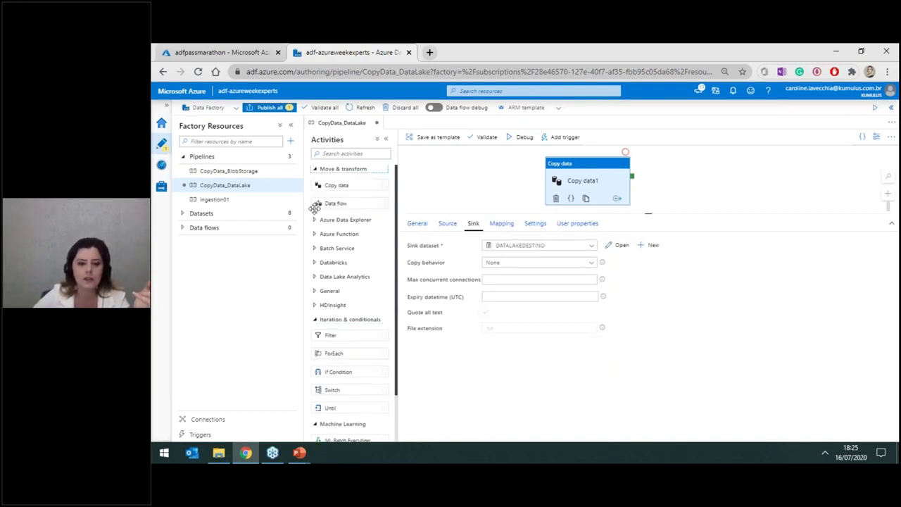
{"action": "left_click", "coordinate": [316, 220]}
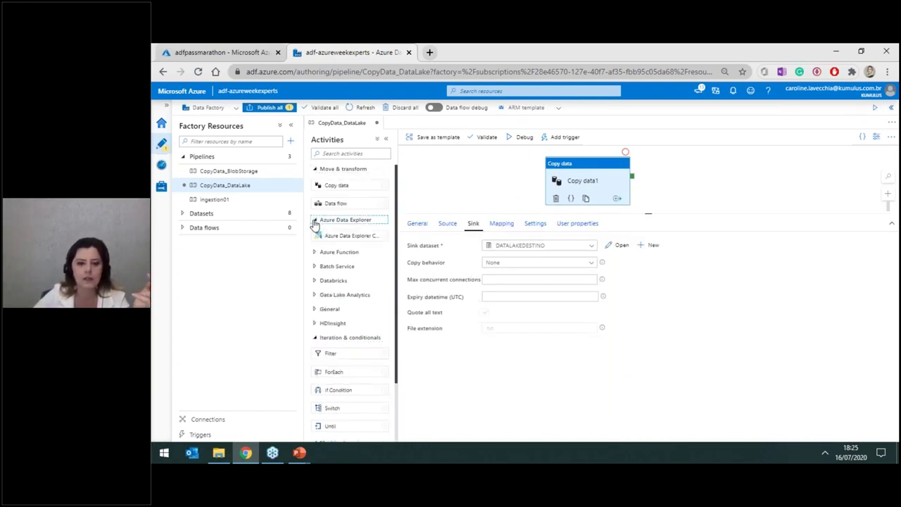
{"action": "left_click", "coordinate": [316, 253]}
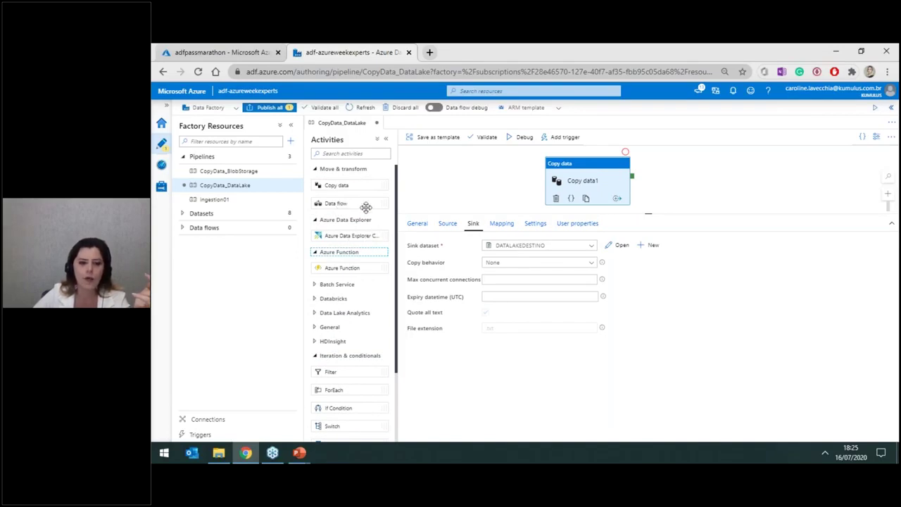
{"action": "left_click", "coordinate": [316, 299]}
{"action": "scroll", "coordinate": [360, 221], "scroll_direction": "down", "scroll_amount": 2}
- Add a Databricks Notebook1 activity and check its Azure Databricks linked service list, which is empty
{"action": "left_click_drag", "start_coordinate": [356, 205], "coordinate": [479, 172]}
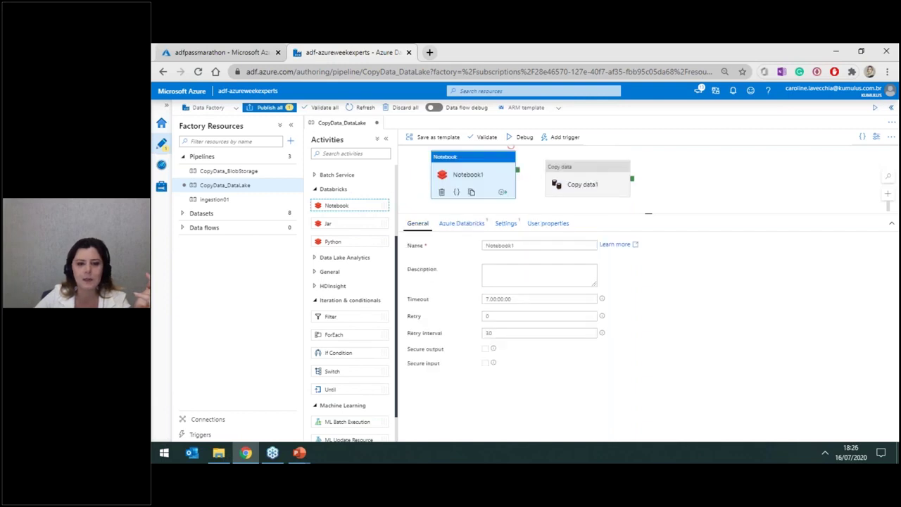
{"action": "left_click", "coordinate": [462, 223]}
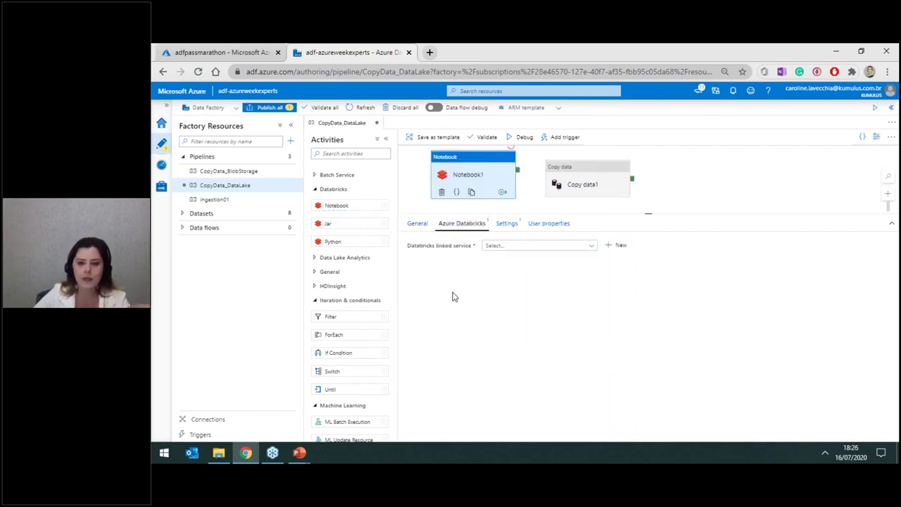
{"action": "left_click", "coordinate": [522, 246]}
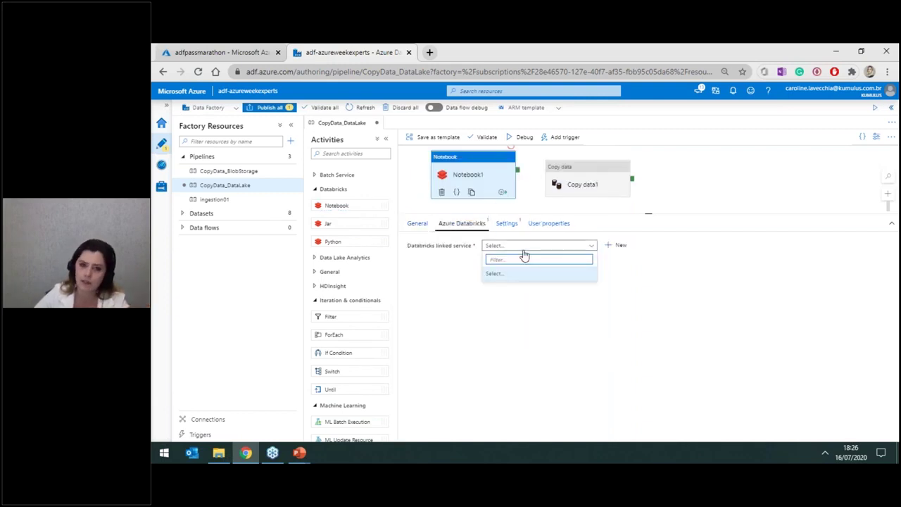
{"action": "left_click", "coordinate": [512, 320]}
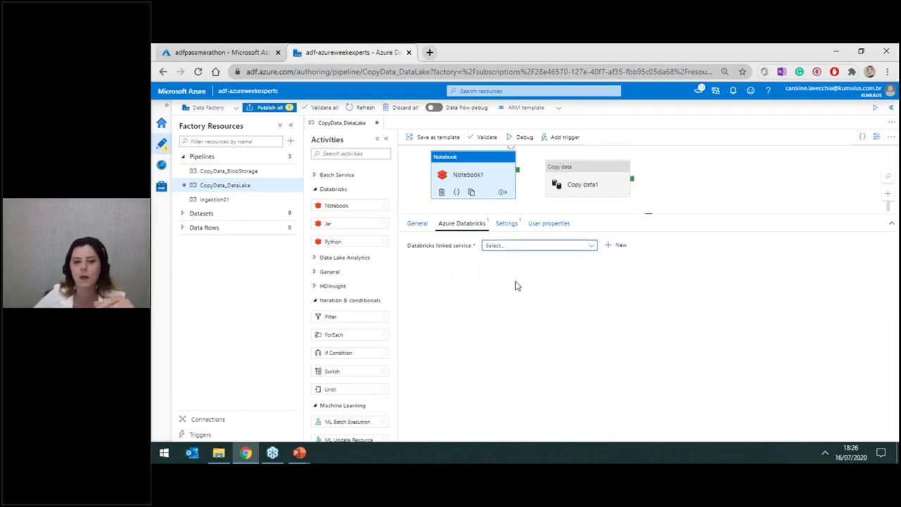
- Connect Notebook1's success output to Copy data1 and enlarge the pipeline canvas
{"action": "left_click_drag", "start_coordinate": [519, 173], "coordinate": [564, 185]}
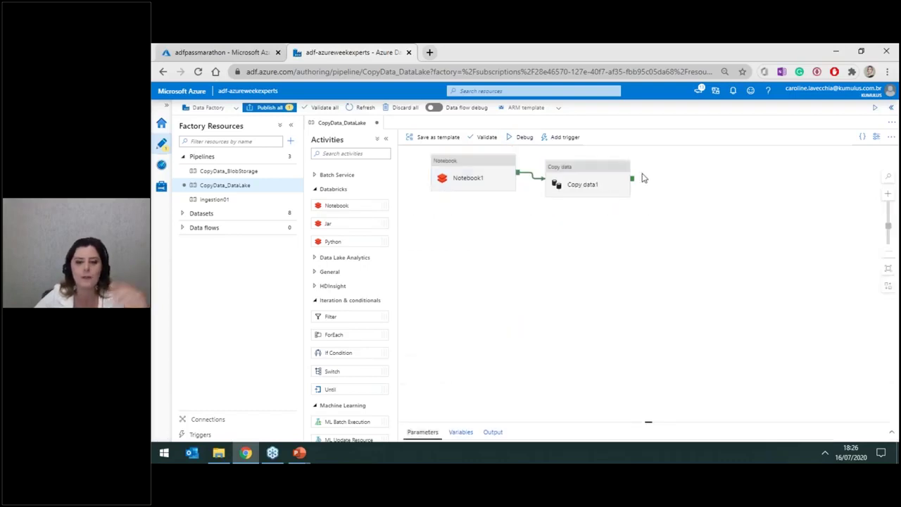
{"action": "left_click", "coordinate": [457, 178]}
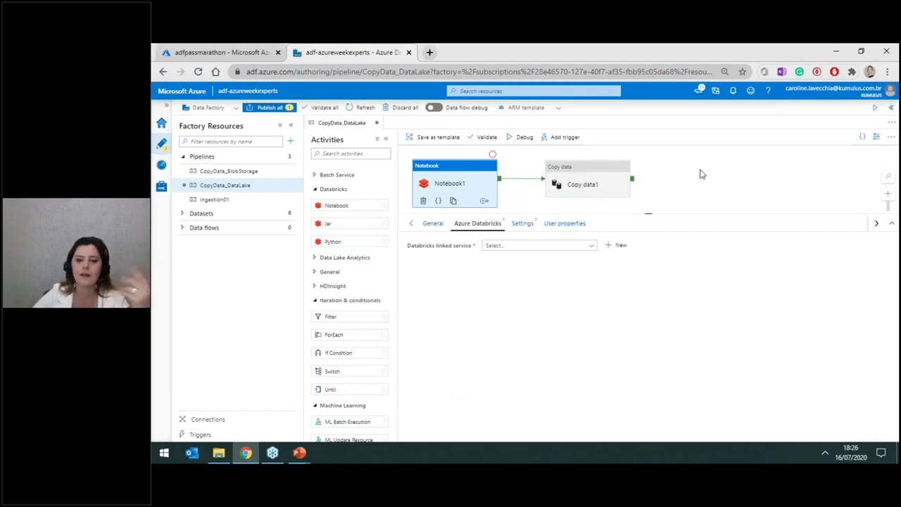
{"action": "scroll", "coordinate": [352, 330], "scroll_direction": "down", "scroll_amount": 1}
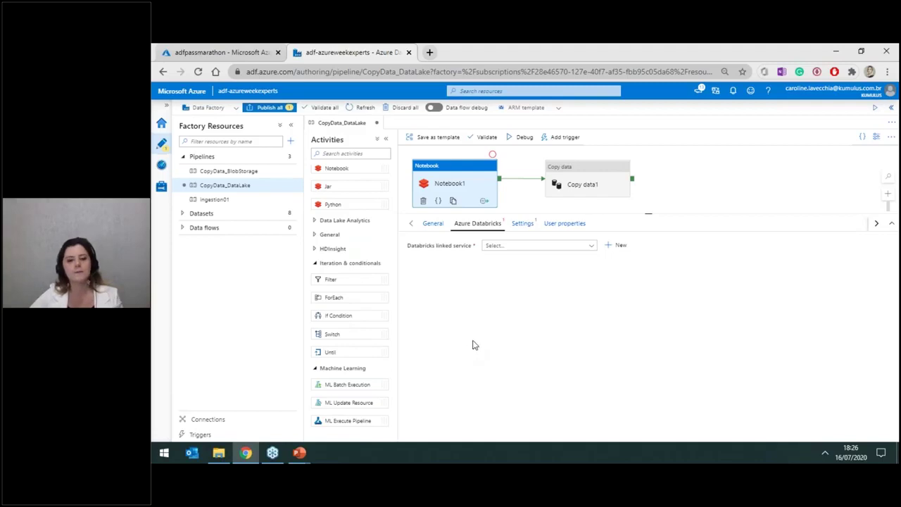
{"action": "left_click_drag", "start_coordinate": [681, 212], "coordinate": [674, 259]}
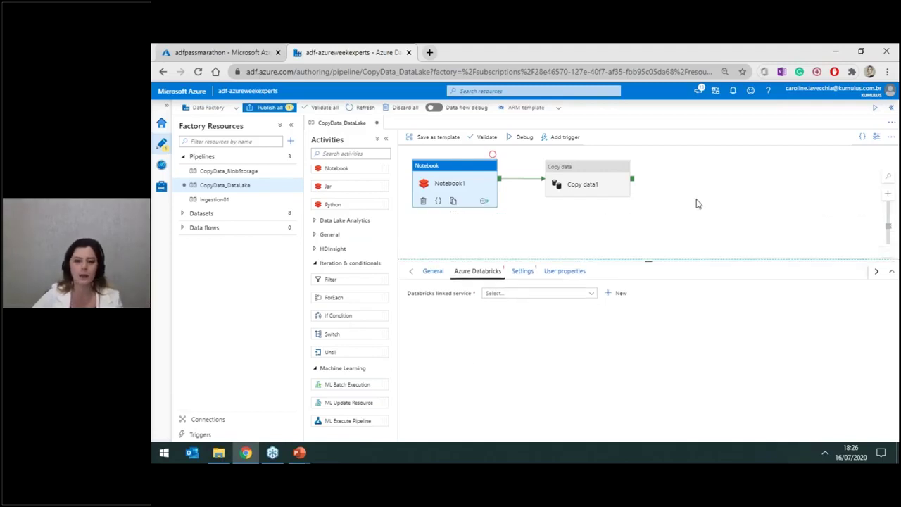
- Close the Data Factory authoring tab without saving and return to the Azure portal home page
{"action": "left_click", "coordinate": [672, 214]}
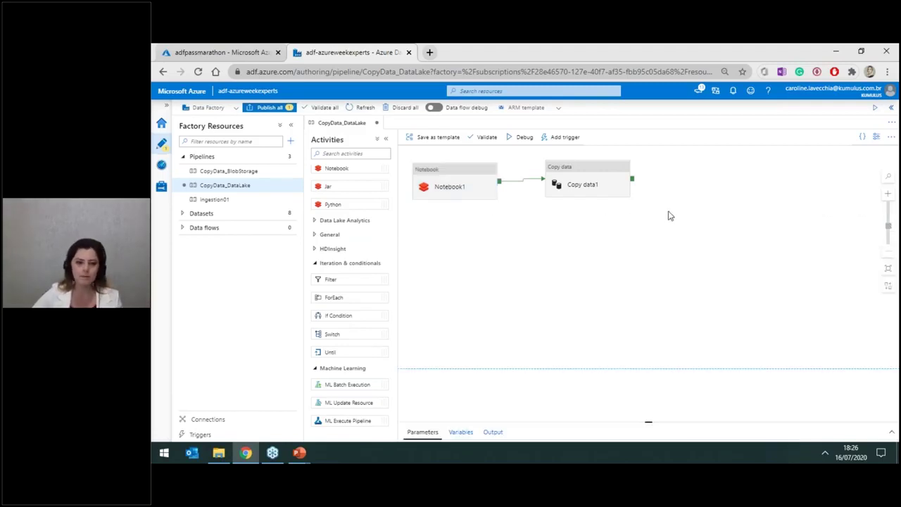
{"action": "left_click", "coordinate": [409, 52]}
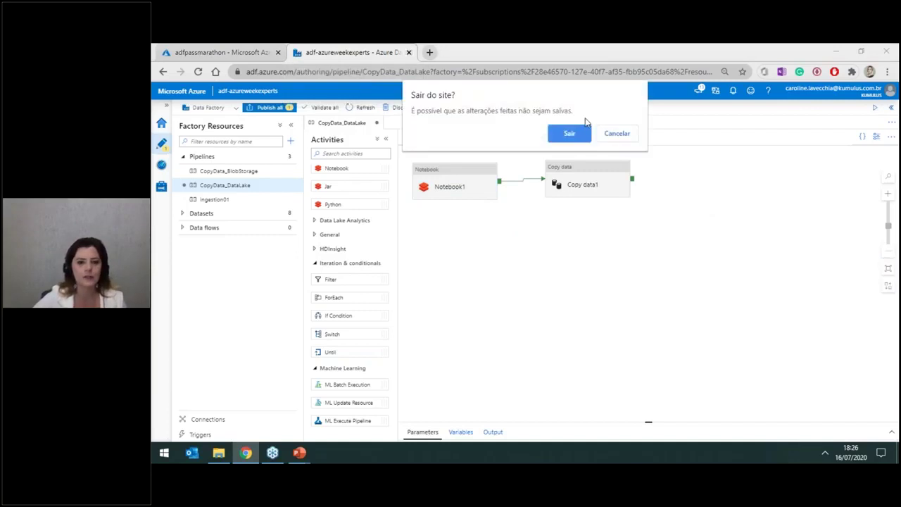
{"action": "left_click", "coordinate": [574, 133]}
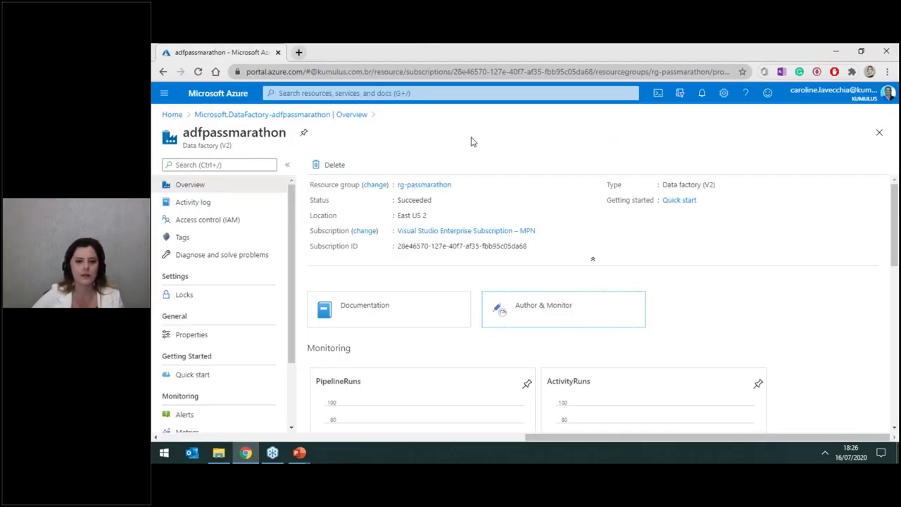
{"action": "left_click", "coordinate": [173, 114]}
- Switch back to the PowerPoint slideshow window
{"action": "key", "text": "alt+Tab"}
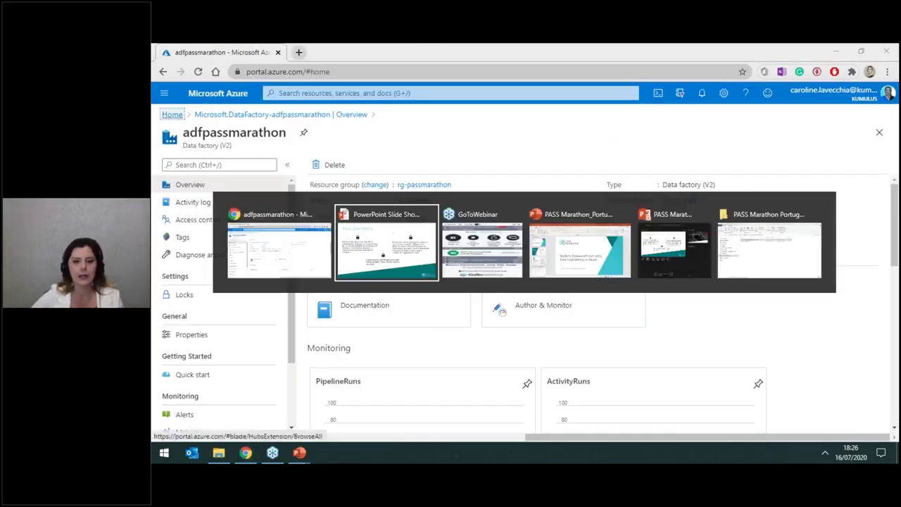
{"action": "key", "text": "alt+Tab"}
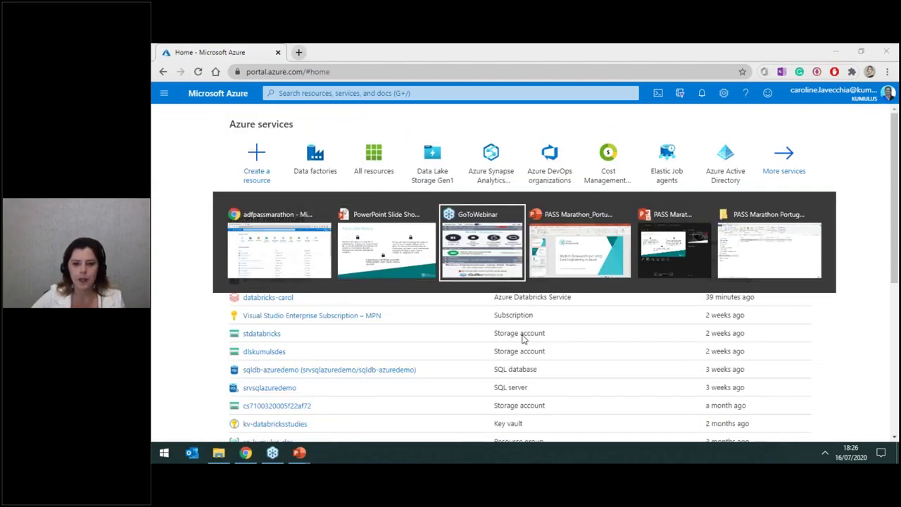
{"action": "key", "text": "alt+Tab"}
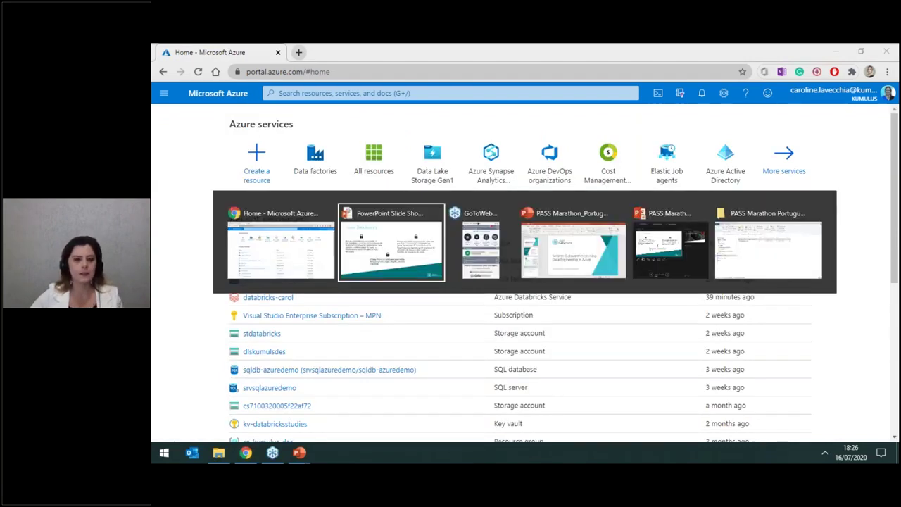
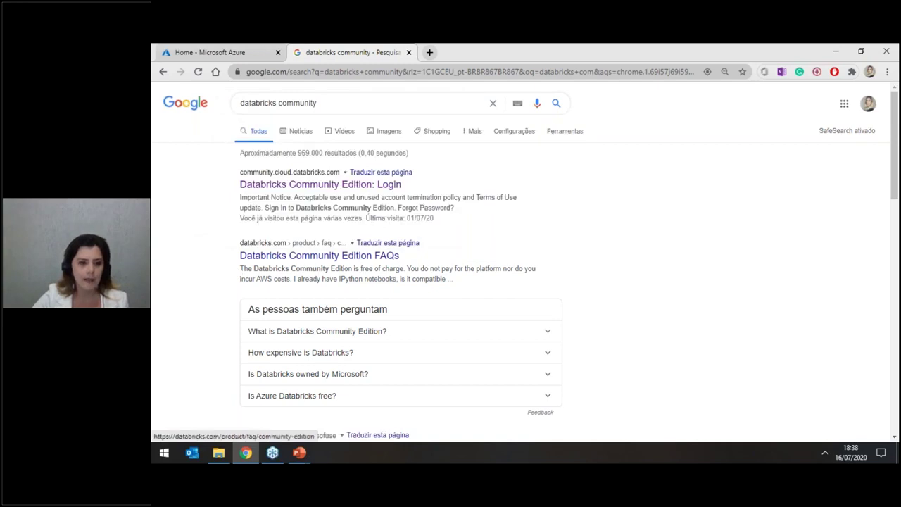
- Sign in to Databricks Community Edition from the login result, reset zoom, then close its tab
{"action": "left_click", "coordinate": [277, 186]}
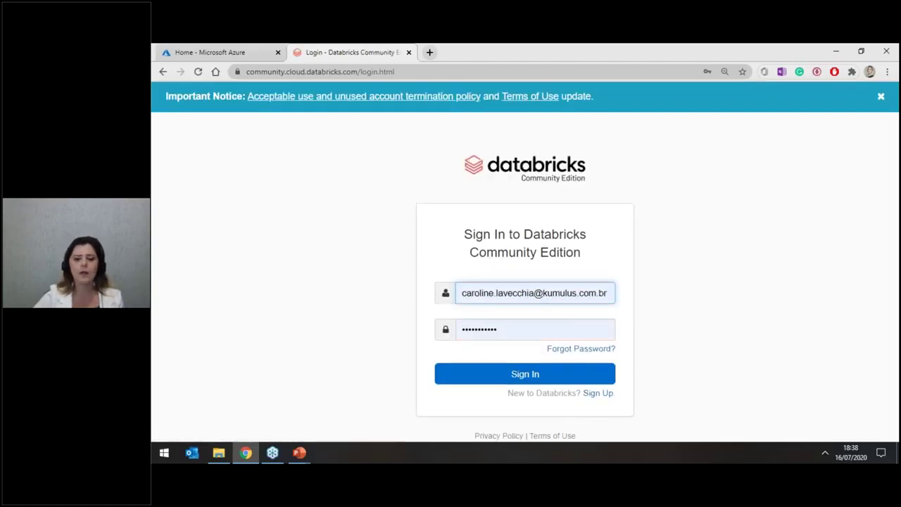
{"action": "left_click", "coordinate": [569, 382]}
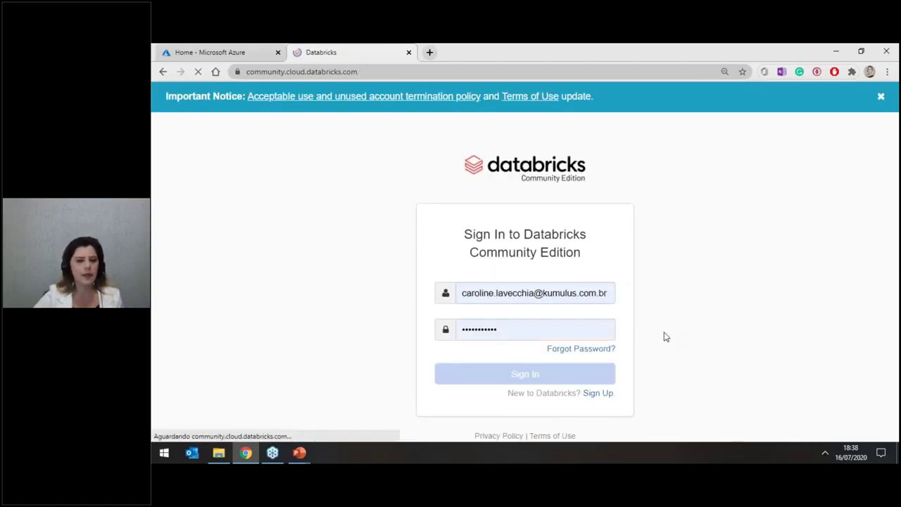
{"action": "key", "text": "ctrl+0"}
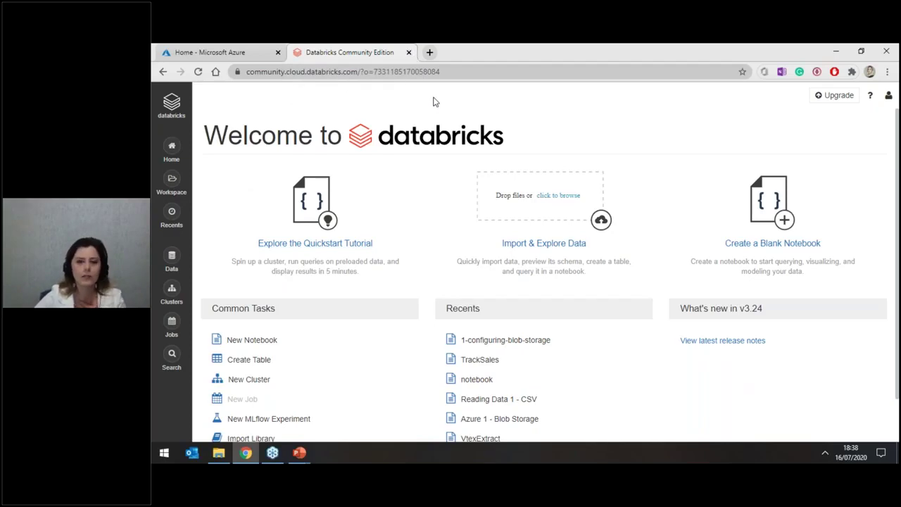
{"action": "left_click", "coordinate": [409, 53]}
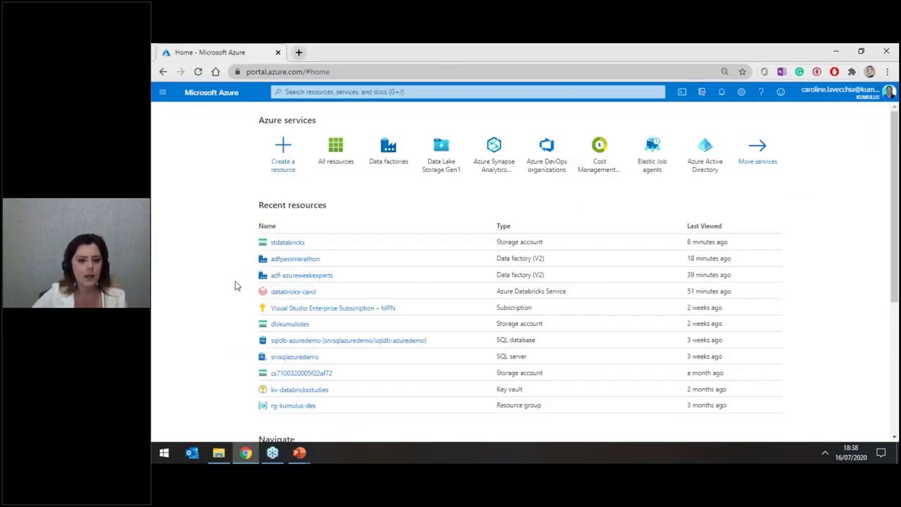
- Search the Marketplace under Create a resource for Azure Databricks and open it
{"action": "left_click", "coordinate": [293, 154]}
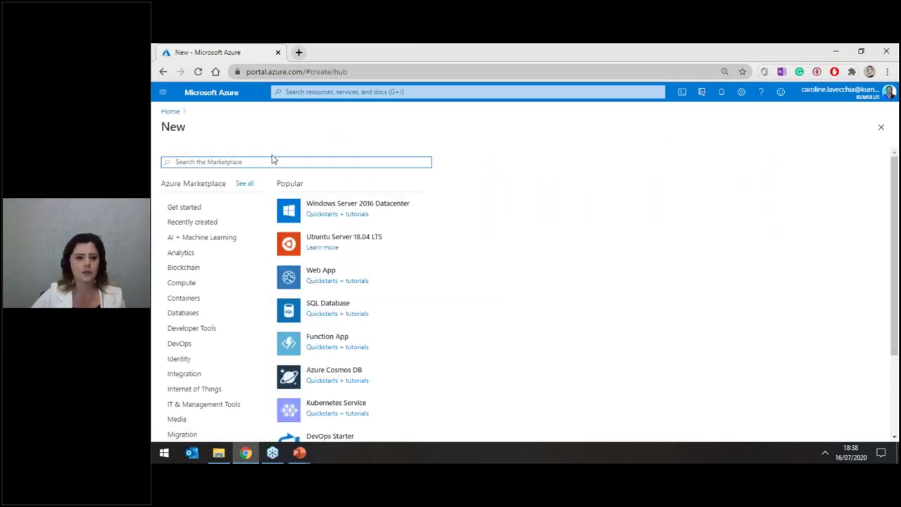
{"action": "type", "text": "databriuc"}
{"action": "key", "text": "BackSpace"}
{"action": "key", "text": "BackSpace"}
{"action": "type", "text": "cks"}
{"action": "key", "text": "Down"}
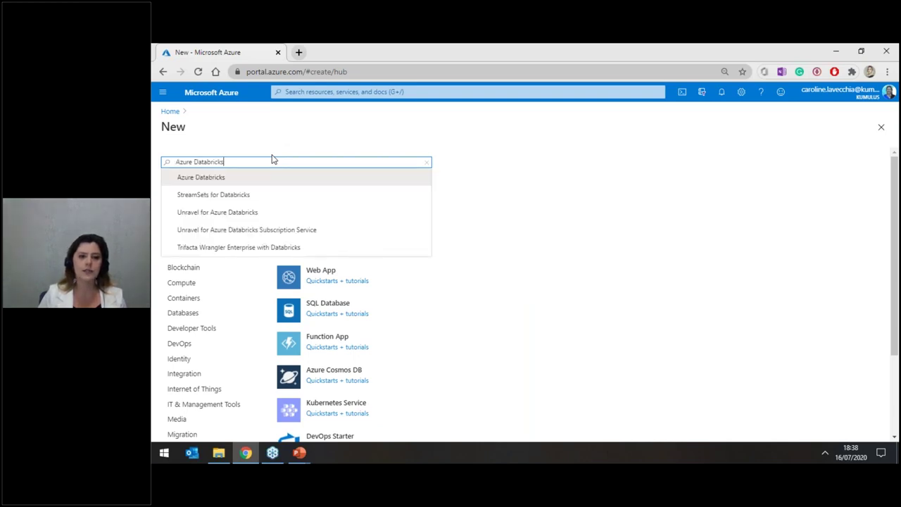
{"action": "key", "text": "Return"}
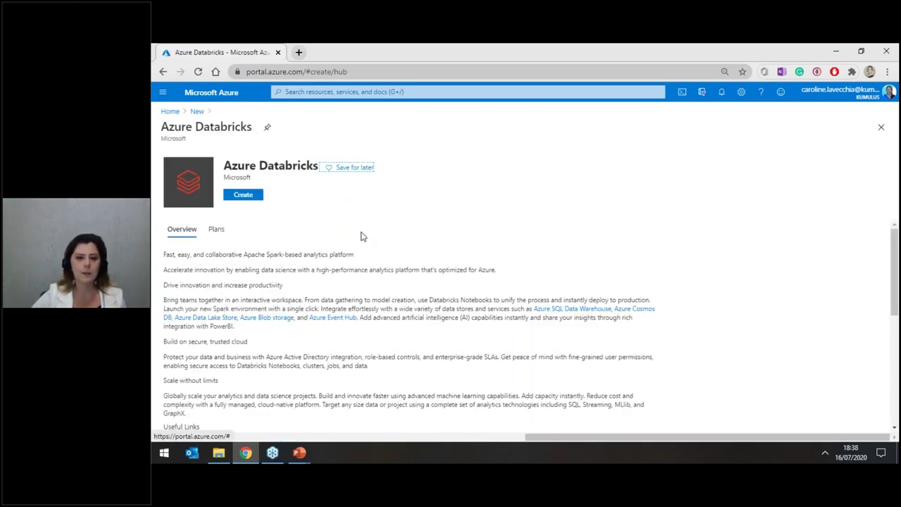
- Review the Azure Databricks overview and software plans, then start creating the workspace
{"action": "scroll", "coordinate": [362, 281], "scroll_direction": "down", "scroll_amount": 10}
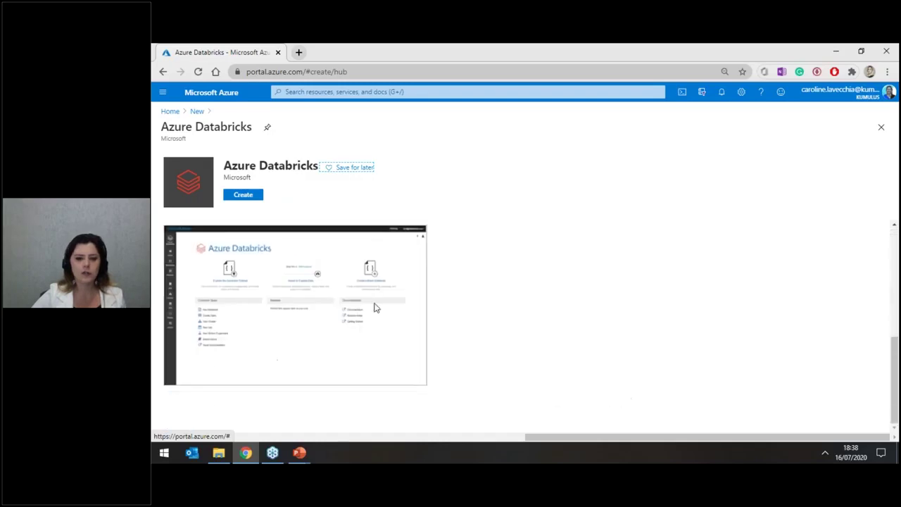
{"action": "scroll", "coordinate": [537, 373], "scroll_direction": "up", "scroll_amount": 10}
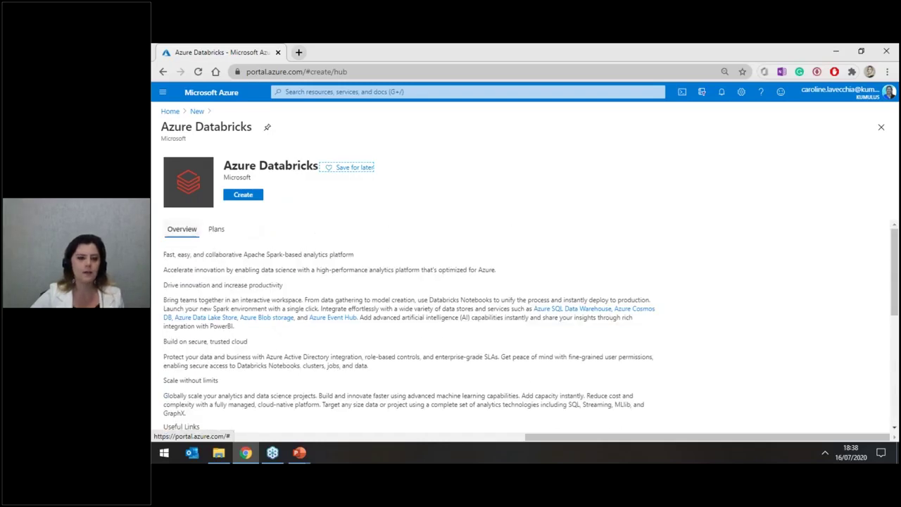
{"action": "scroll", "coordinate": [402, 304], "scroll_direction": "down", "scroll_amount": 8}
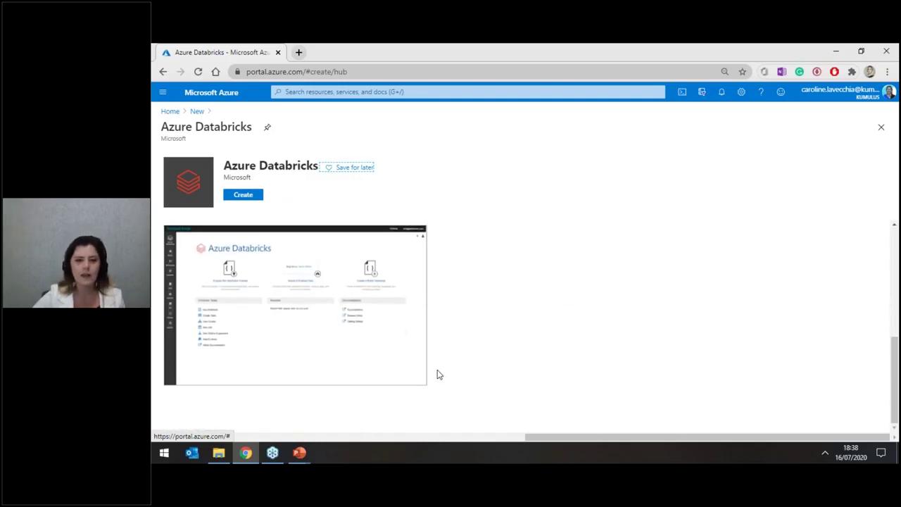
{"action": "scroll", "coordinate": [274, 222], "scroll_direction": "up", "scroll_amount": 8}
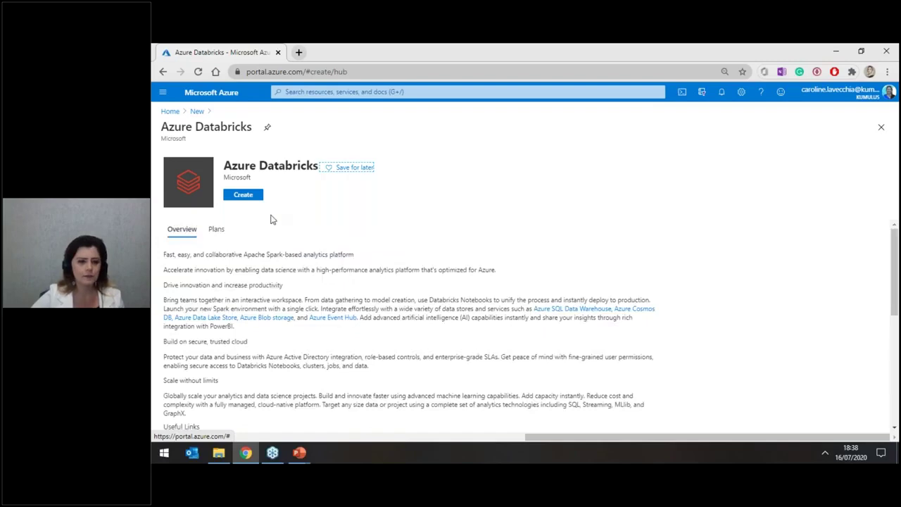
{"action": "left_click", "coordinate": [216, 229]}
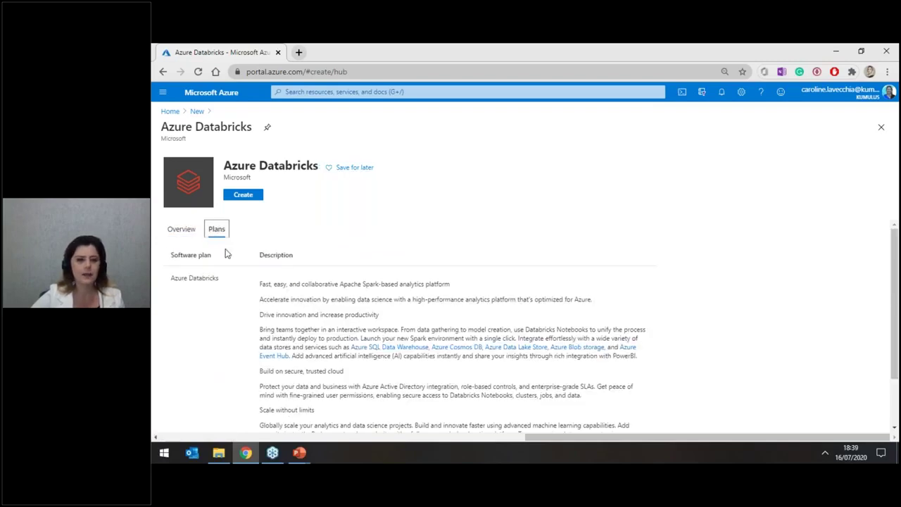
{"action": "left_click", "coordinate": [177, 230]}
{"action": "left_click", "coordinate": [245, 197]}
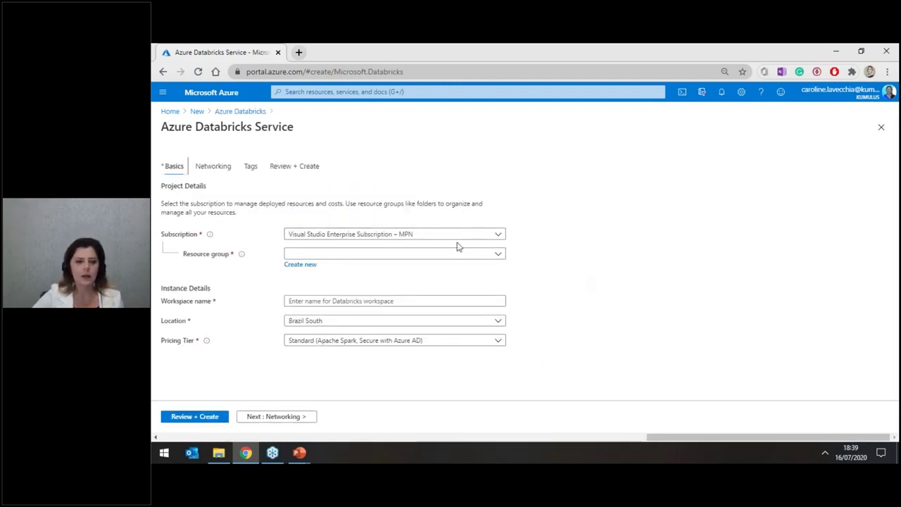
- Keep the current subscription and choose rg-passmarathon as the resource group
{"action": "left_click", "coordinate": [422, 238]}
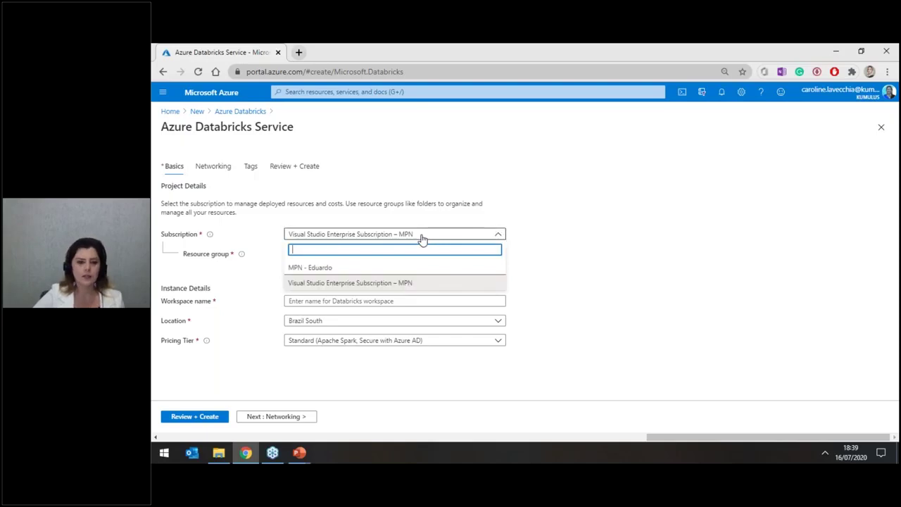
{"action": "left_click", "coordinate": [423, 238]}
{"action": "left_click", "coordinate": [423, 253]}
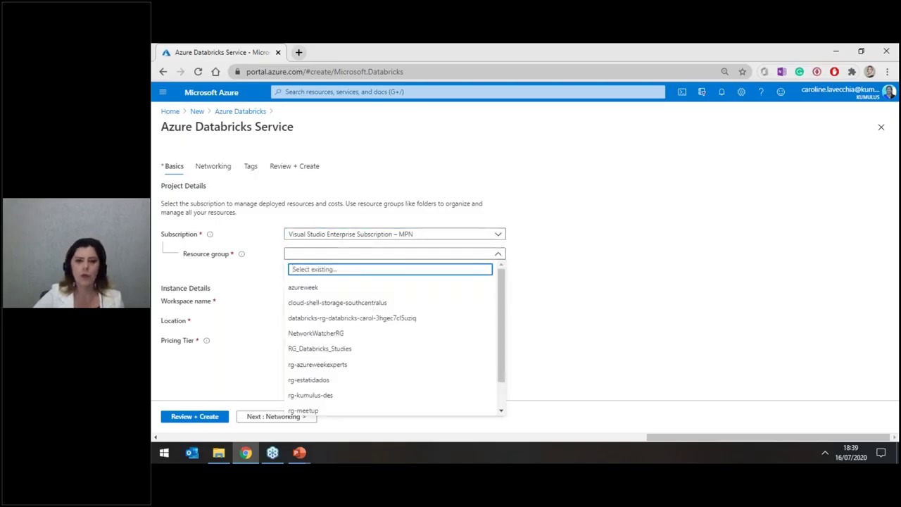
{"action": "scroll", "coordinate": [423, 338], "scroll_direction": "down", "scroll_amount": 1}
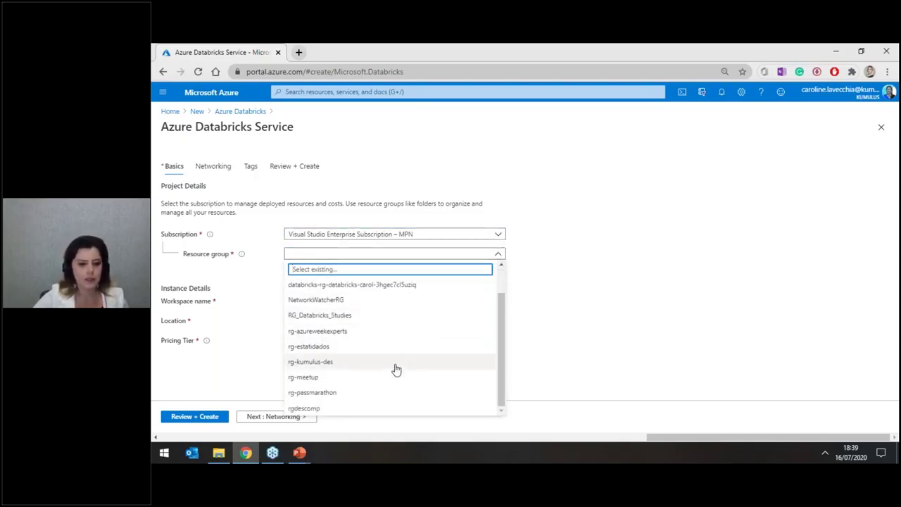
{"action": "left_click", "coordinate": [336, 393]}
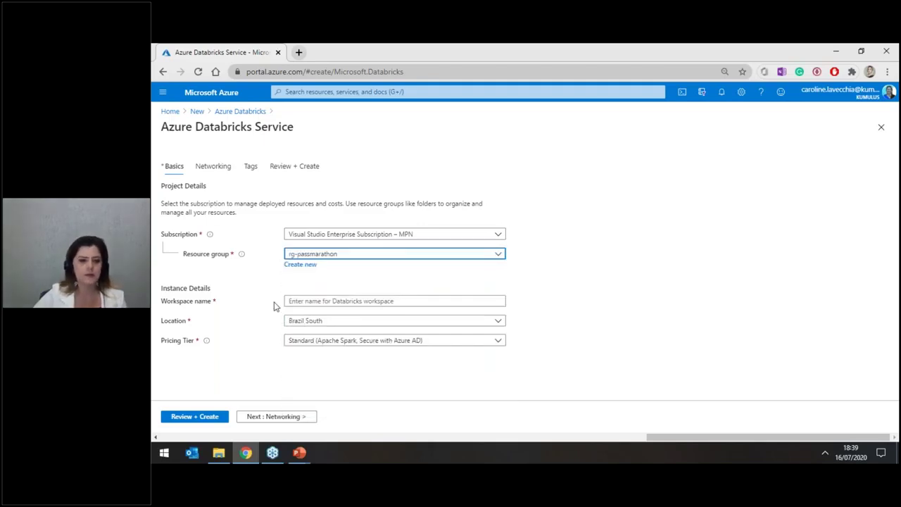
- Name the workspace adbcarol, keeping Brazil South region and Standard pricing tier
{"action": "left_click", "coordinate": [295, 304]}
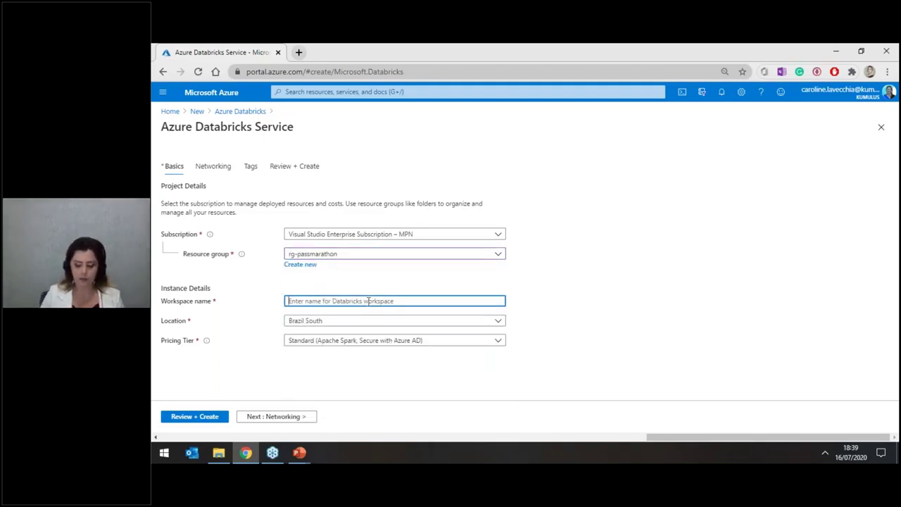
{"action": "type", "text": "adbcarol"}
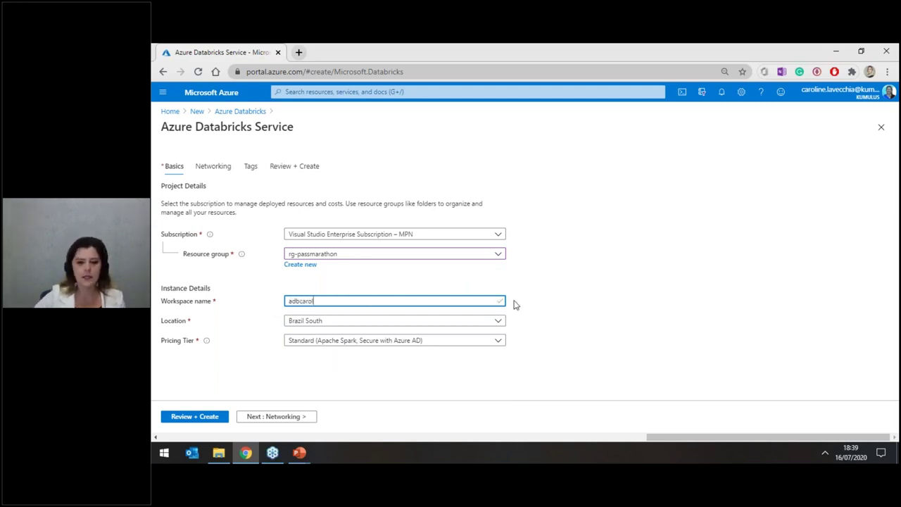
{"action": "left_click", "coordinate": [424, 324]}
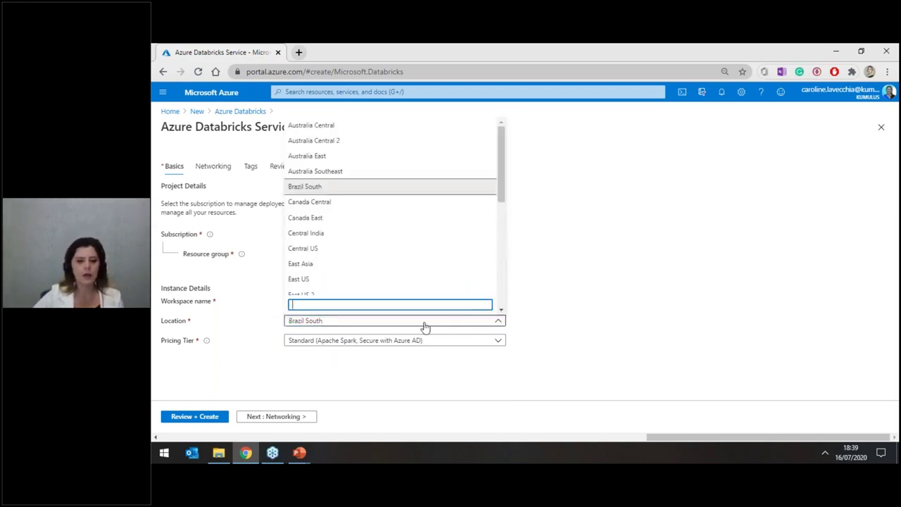
{"action": "left_click", "coordinate": [599, 344]}
{"action": "left_click", "coordinate": [420, 343]}
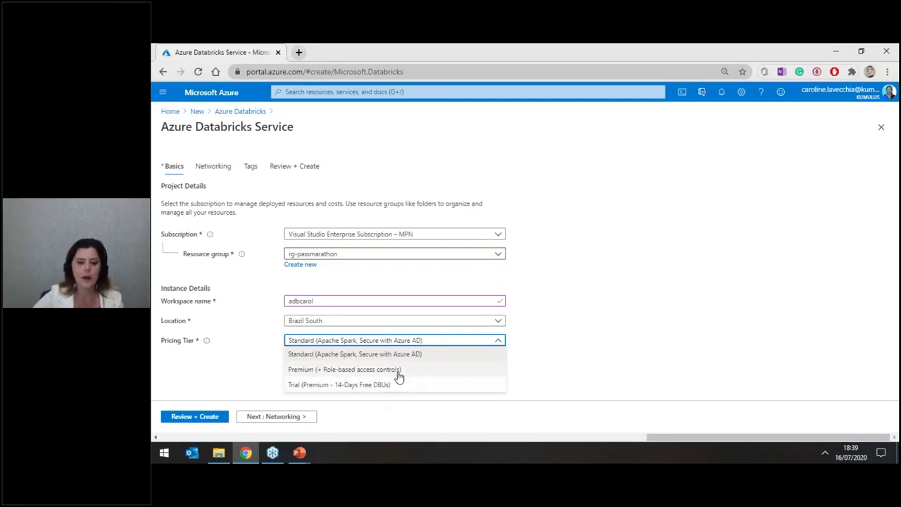
{"action": "left_click", "coordinate": [623, 319]}
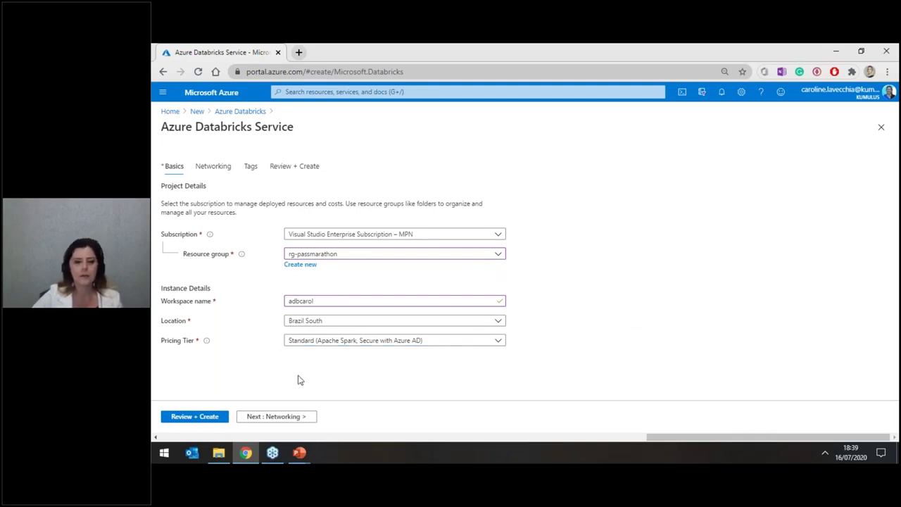
- In a new tab, load the Azure Pricing Calculator and add Azure Databricks to the estimate
{"action": "key", "text": "ctrl+t"}
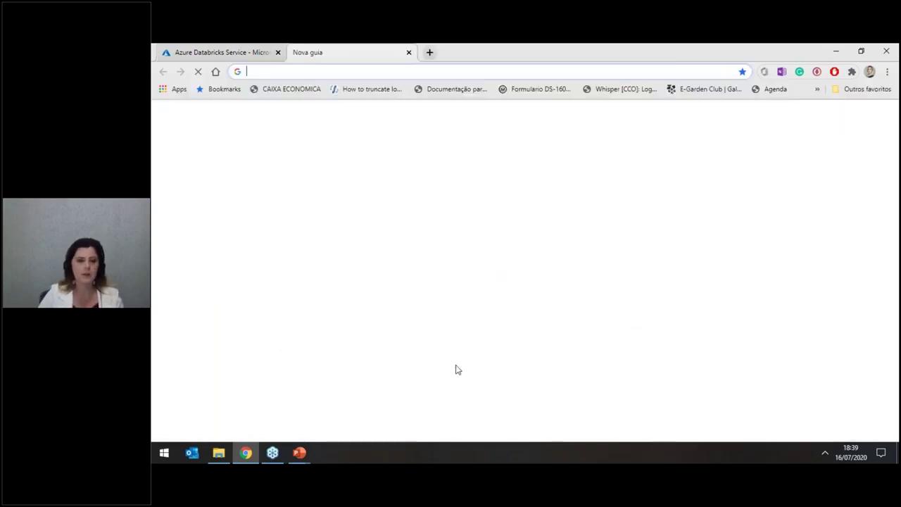
{"action": "type", "text": "cal"}
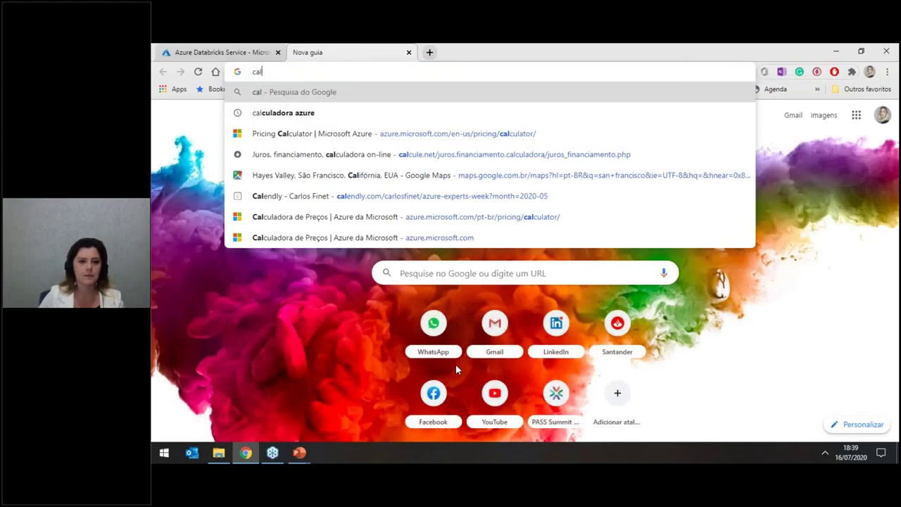
{"action": "key", "text": "Down"}
{"action": "key", "text": "Down"}
{"action": "key", "text": "Return"}
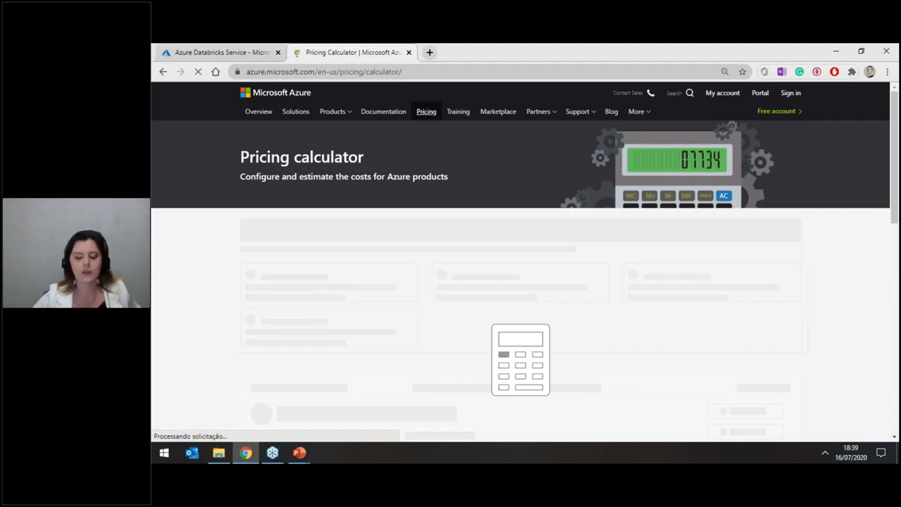
{"action": "left_click", "coordinate": [493, 279]}
{"action": "type", "text": "databricks"}
{"action": "left_click", "coordinate": [331, 314]}
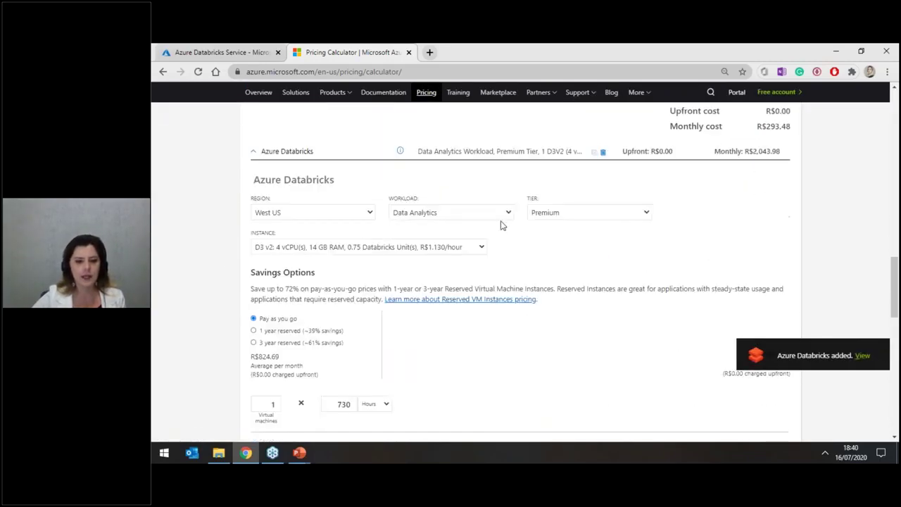
- Set the Databricks estimate to Standard tier with virtual machine duration in months
{"action": "left_click", "coordinate": [612, 216]}
{"action": "left_click", "coordinate": [604, 226]}
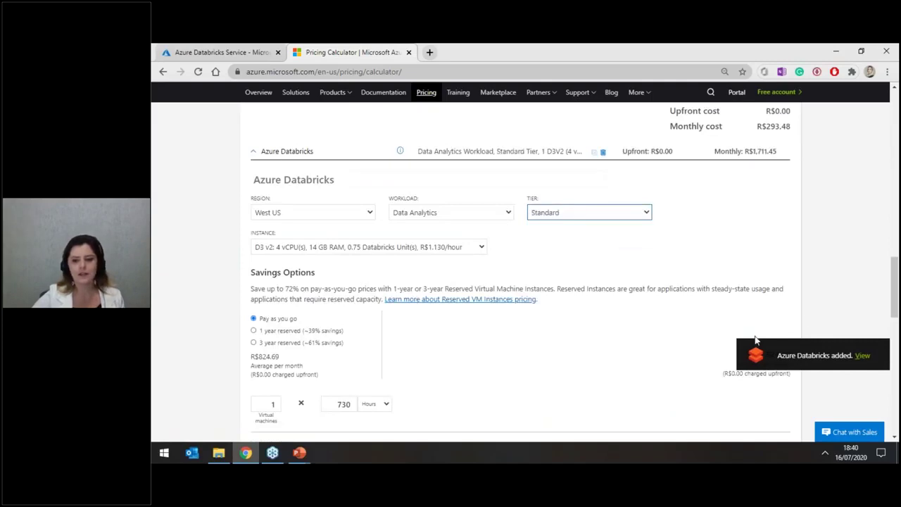
{"action": "scroll", "coordinate": [456, 322], "scroll_direction": "down", "scroll_amount": 2}
{"action": "left_click", "coordinate": [373, 294]}
{"action": "left_click", "coordinate": [375, 321]}
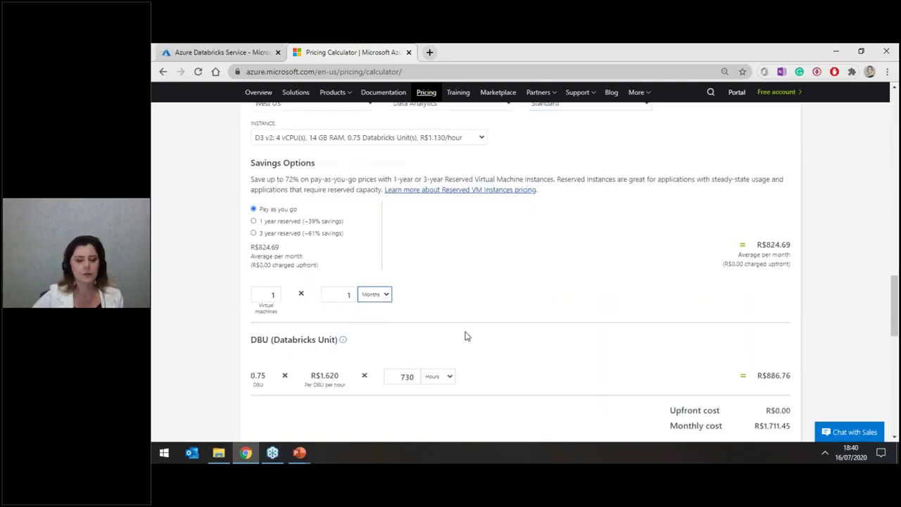
- Review the VM monthly total and the DBU cost total (886.76), then close the calculator
{"action": "triple_click", "coordinate": [765, 245]}
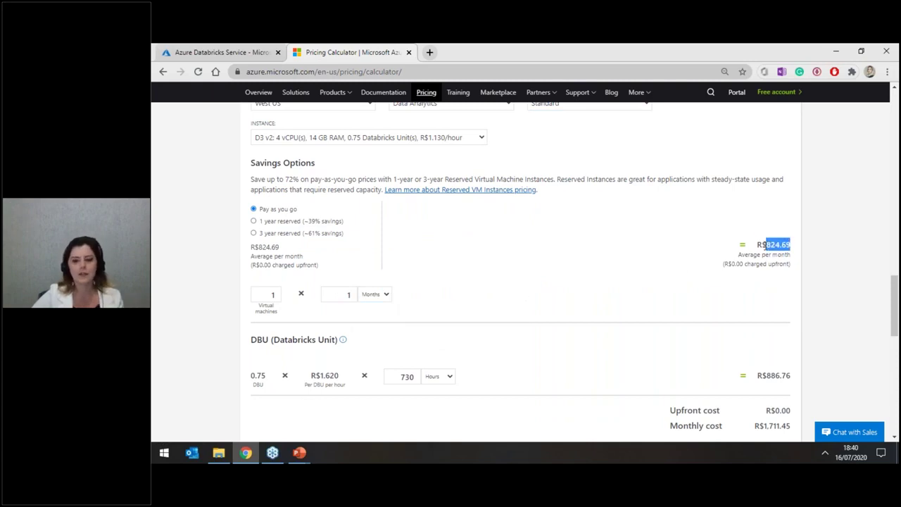
{"action": "double_click", "coordinate": [779, 375]}
{"action": "scroll", "coordinate": [675, 328], "scroll_direction": "down", "scroll_amount": 2}
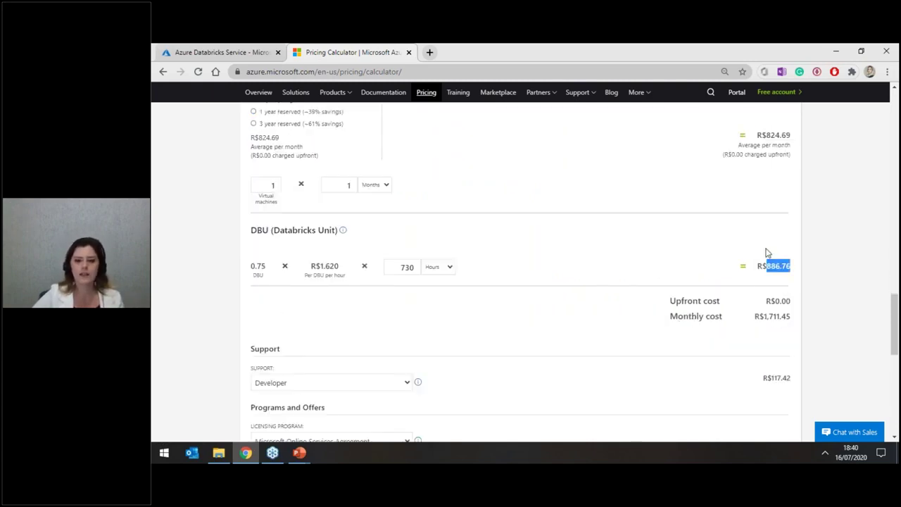
{"action": "triple_click", "coordinate": [759, 271]}
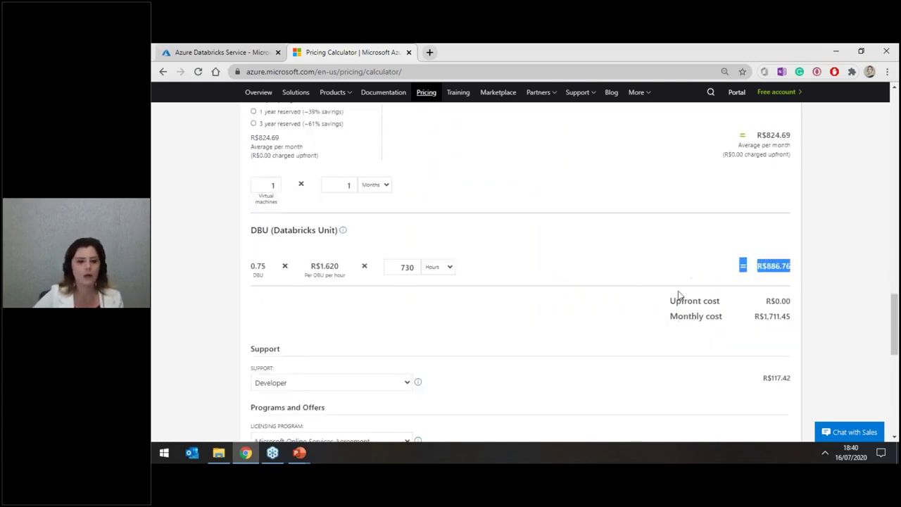
{"action": "scroll", "coordinate": [525, 301], "scroll_direction": "down", "scroll_amount": 1}
{"action": "scroll", "coordinate": [525, 302], "scroll_direction": "down", "scroll_amount": 3}
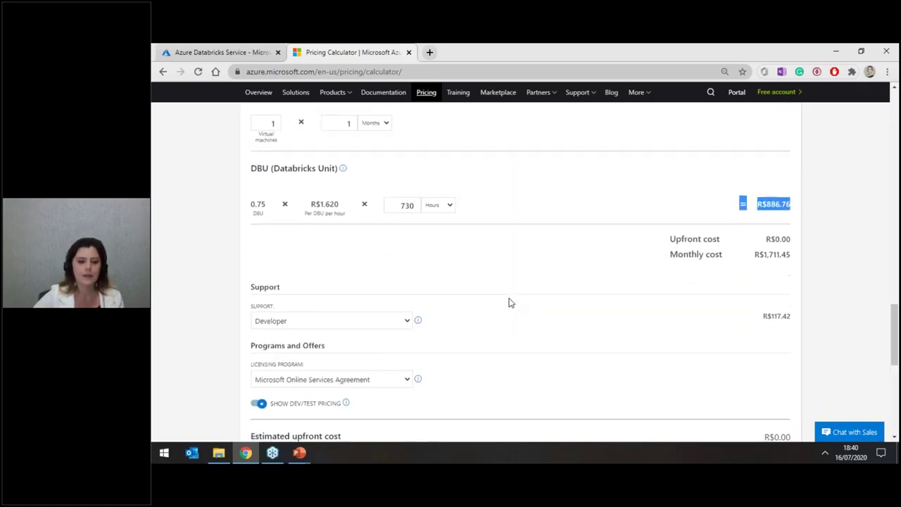
{"action": "scroll", "coordinate": [493, 296], "scroll_direction": "up", "scroll_amount": 5}
{"action": "scroll", "coordinate": [463, 287], "scroll_direction": "up", "scroll_amount": 3}
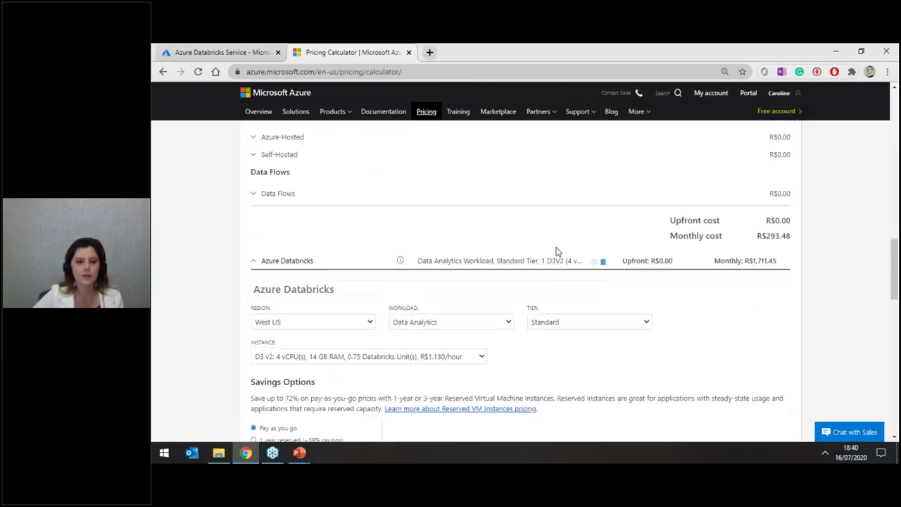
{"action": "scroll", "coordinate": [557, 252], "scroll_direction": "down", "scroll_amount": 2}
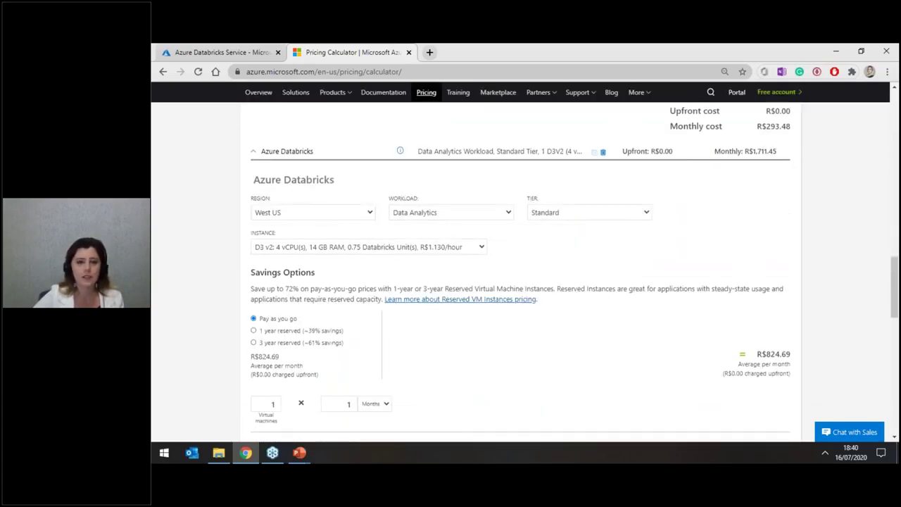
{"action": "scroll", "coordinate": [554, 282], "scroll_direction": "down", "scroll_amount": 3}
{"action": "scroll", "coordinate": [554, 282], "scroll_direction": "down", "scroll_amount": 4}
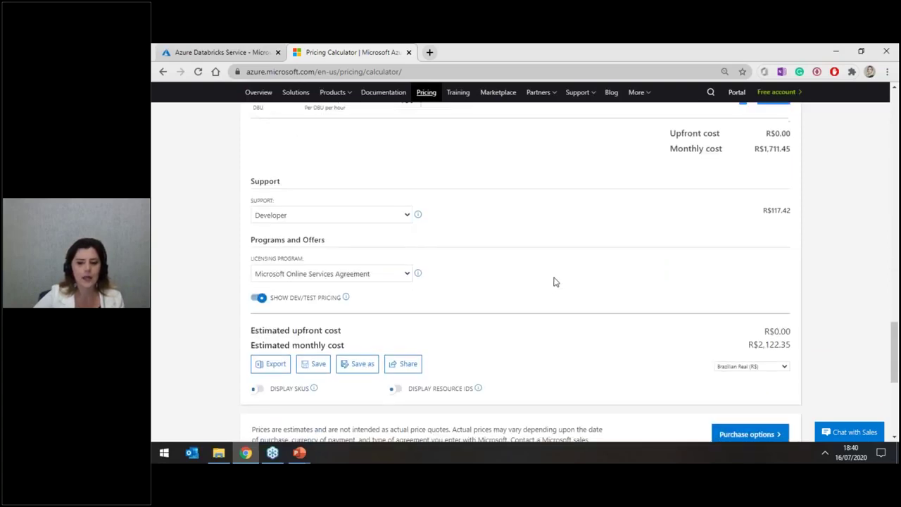
{"action": "scroll", "coordinate": [549, 298], "scroll_direction": "up", "scroll_amount": 4}
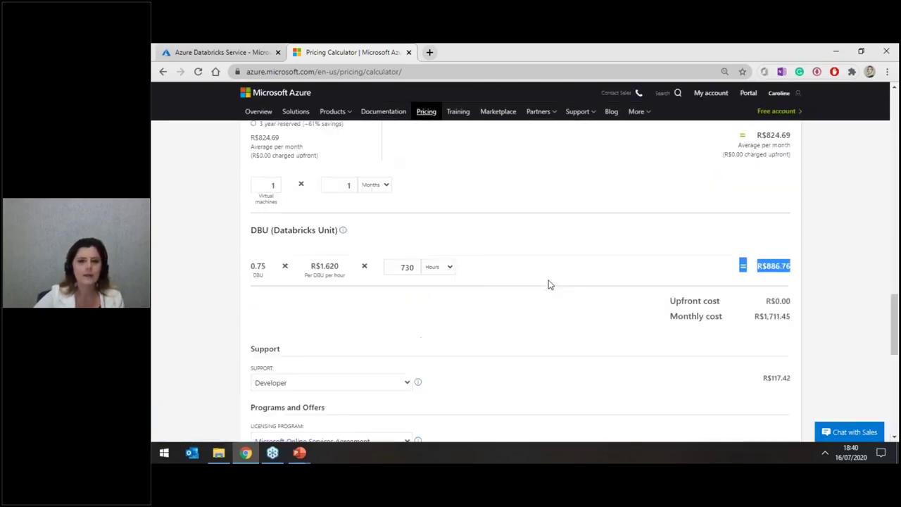
{"action": "left_click", "coordinate": [409, 52]}
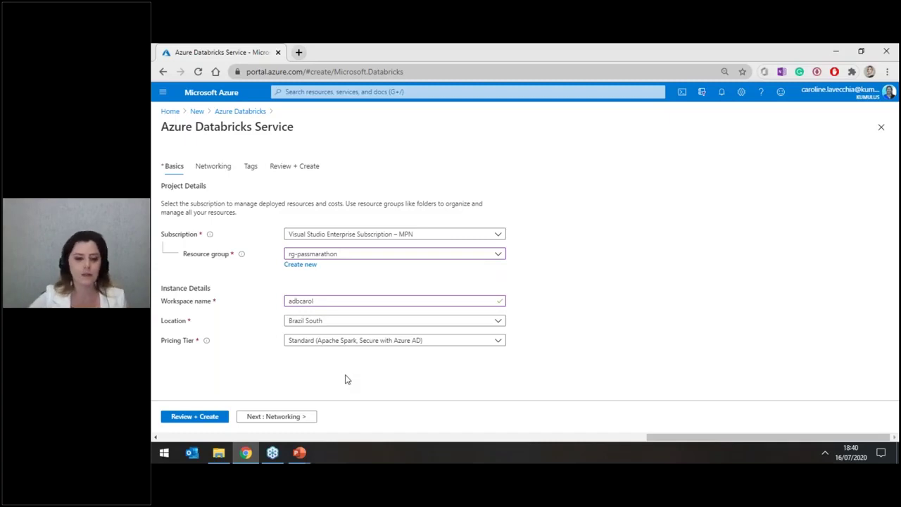
- On the Networking tab, choose Yes to deploy in your own VNet and check the empty virtual network list
{"action": "left_click", "coordinate": [290, 416]}
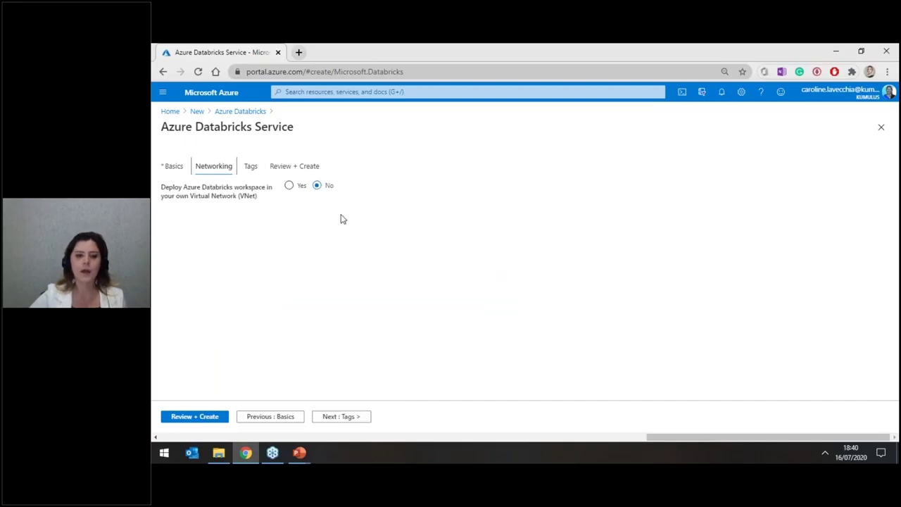
{"action": "left_click", "coordinate": [302, 186]}
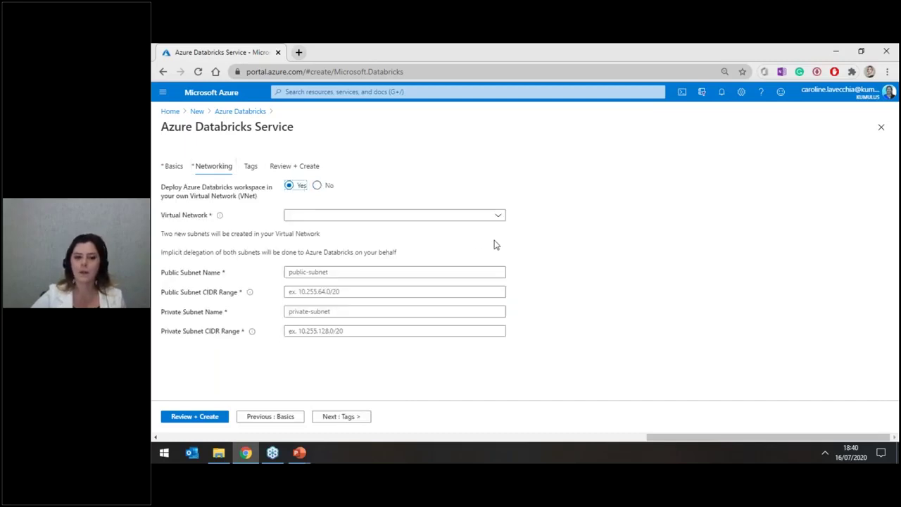
{"action": "left_click", "coordinate": [498, 216]}
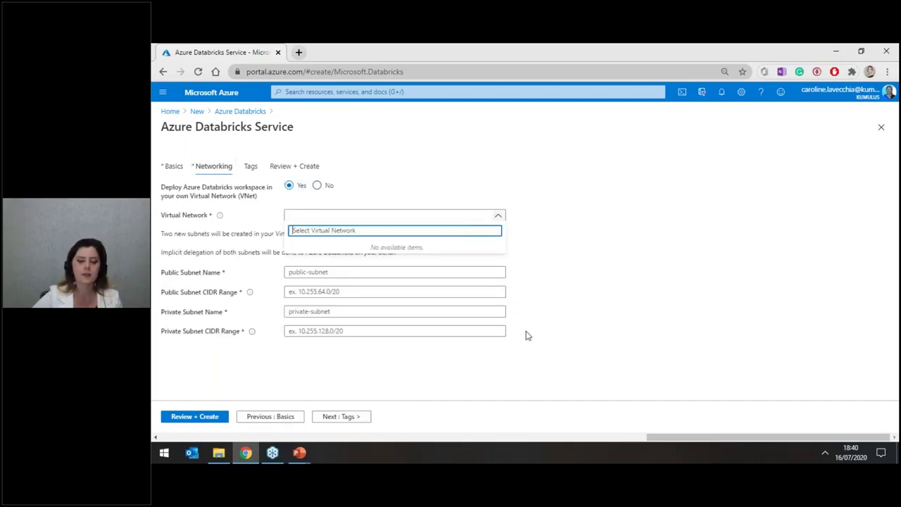
{"action": "left_click", "coordinate": [615, 394]}
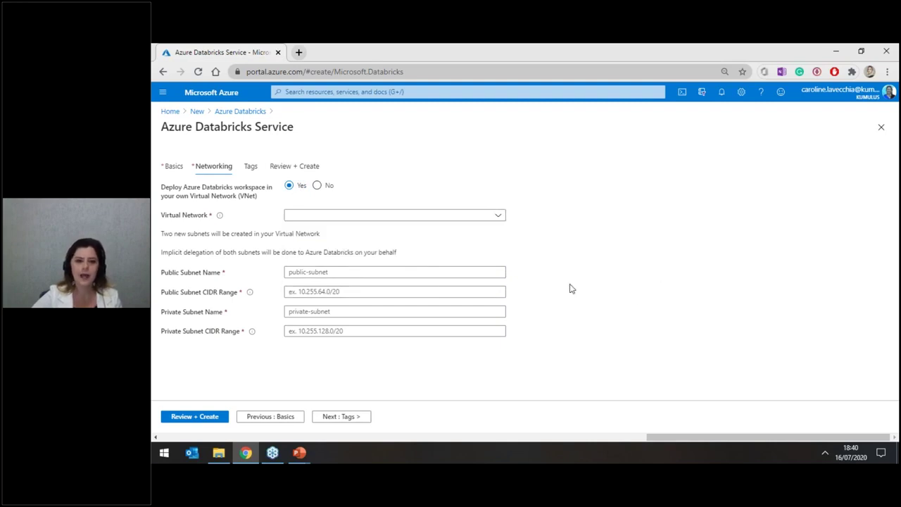
- Look at the Tags tab, return to Basics, then go to All resources from the portal menu
{"action": "left_click", "coordinate": [255, 169]}
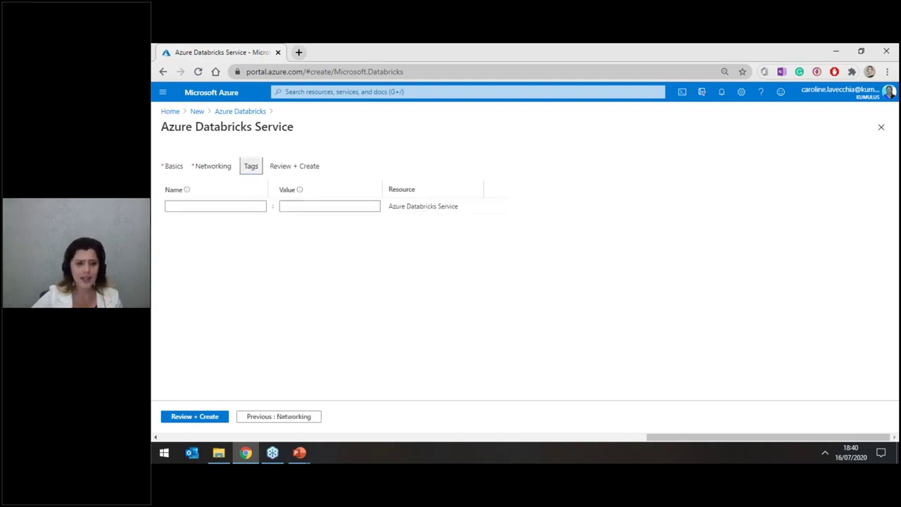
{"action": "left_click", "coordinate": [241, 207]}
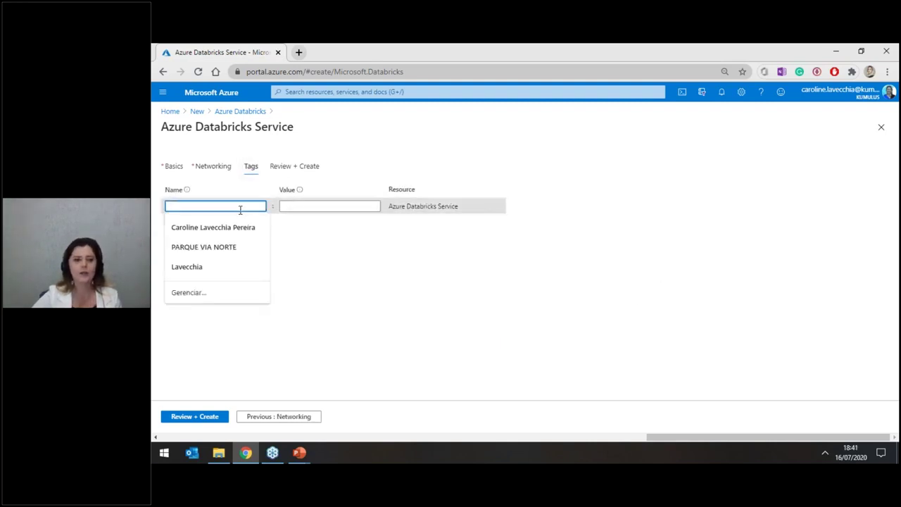
{"action": "key", "text": "Escape"}
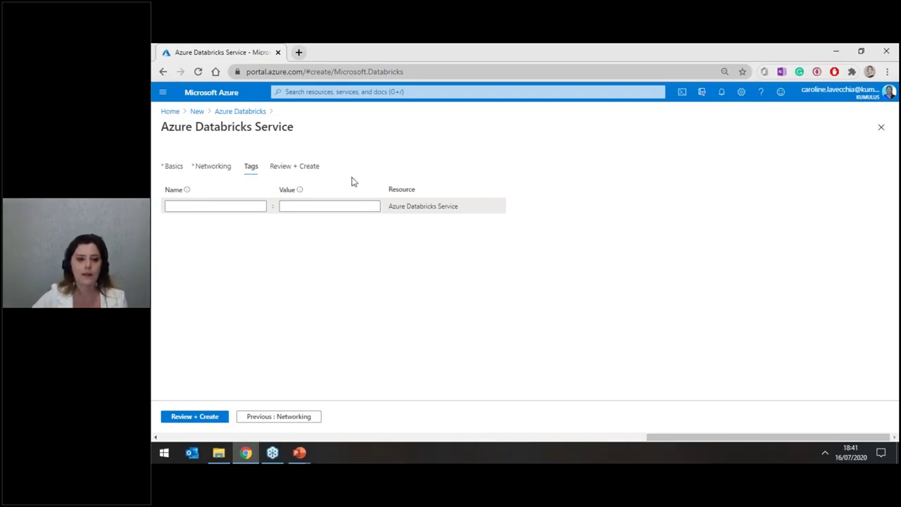
{"action": "left_click", "coordinate": [171, 169]}
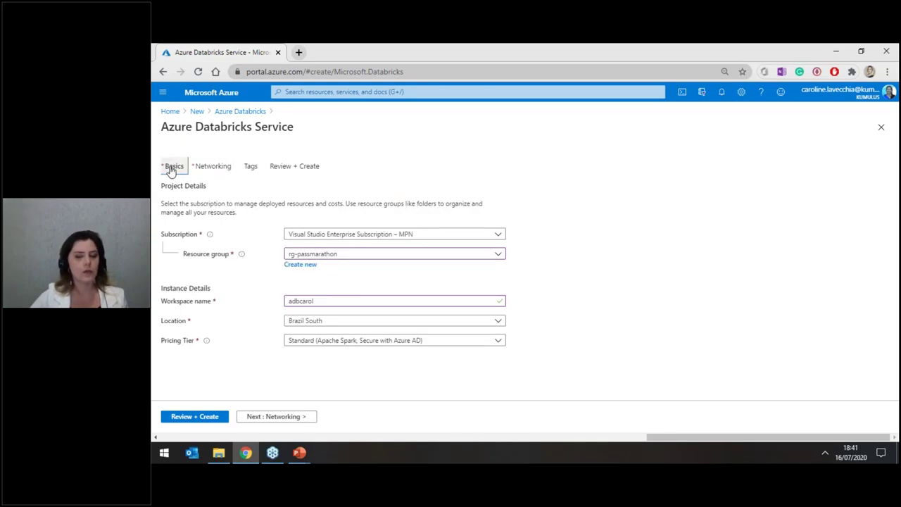
{"action": "left_click", "coordinate": [162, 93]}
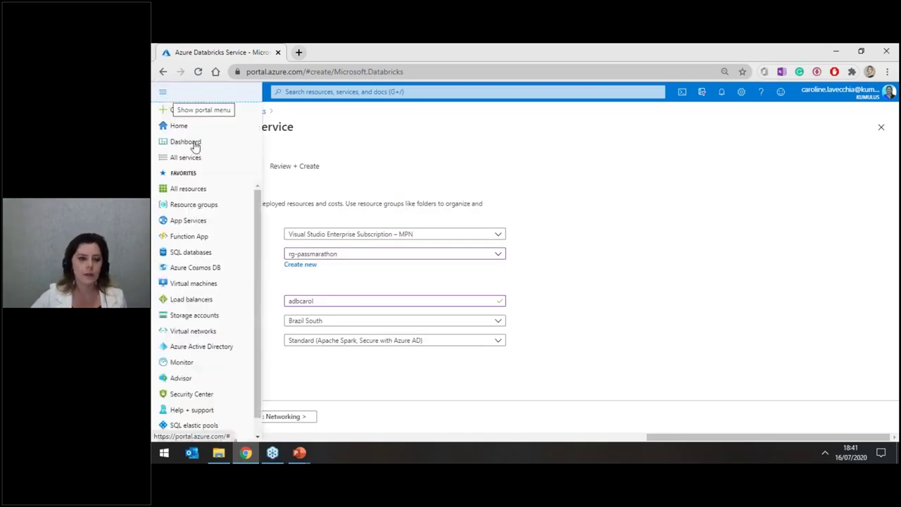
{"action": "left_click", "coordinate": [202, 189]}
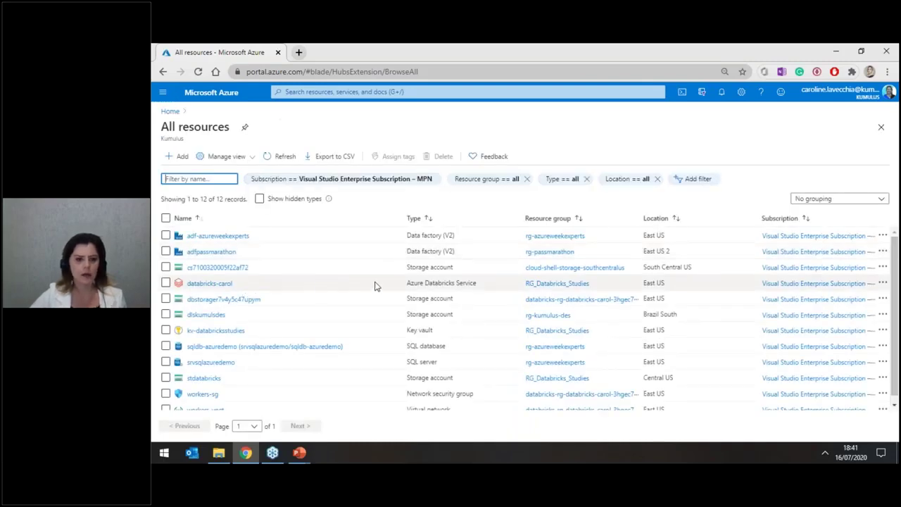
- Open the databricks-carol Azure Databricks Service overview and launch its workspace
{"action": "left_click_drag", "start_coordinate": [407, 282], "coordinate": [479, 282]}
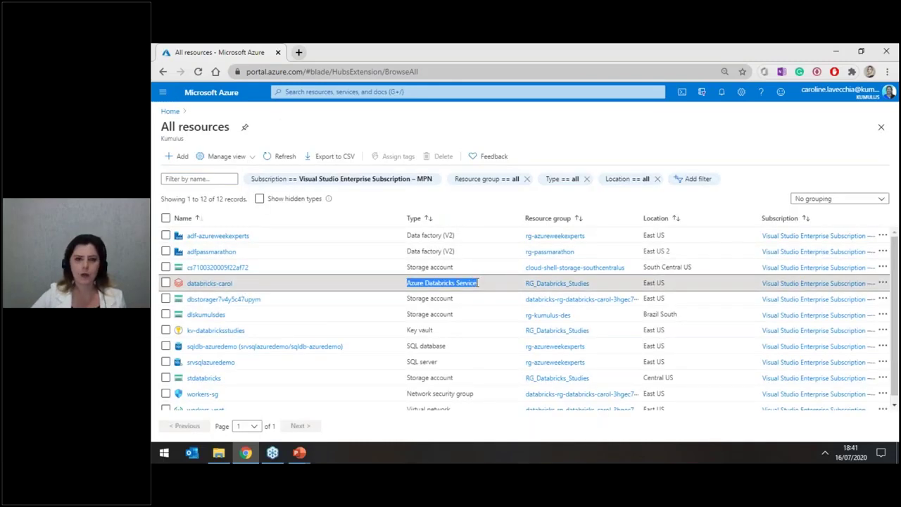
{"action": "left_click", "coordinate": [227, 283]}
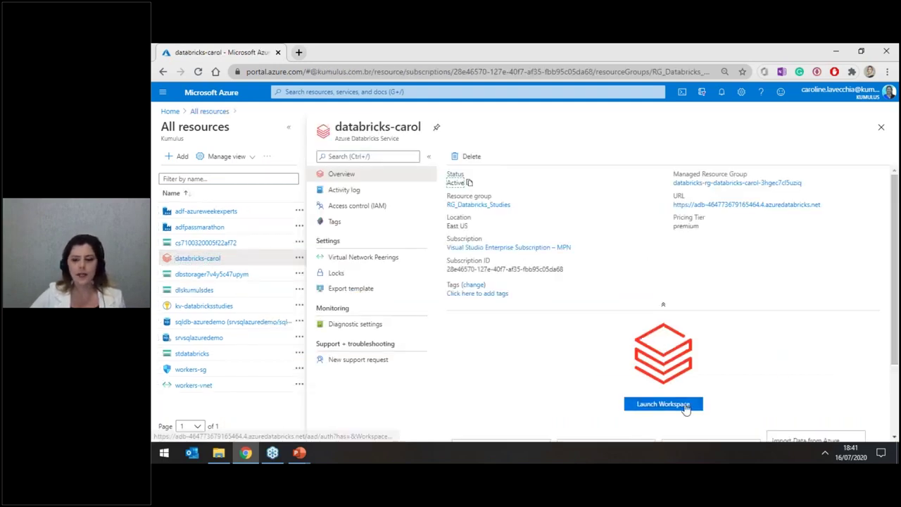
{"action": "scroll", "coordinate": [684, 402], "scroll_direction": "down", "scroll_amount": 2}
{"action": "scroll", "coordinate": [697, 308], "scroll_direction": "down", "scroll_amount": 1}
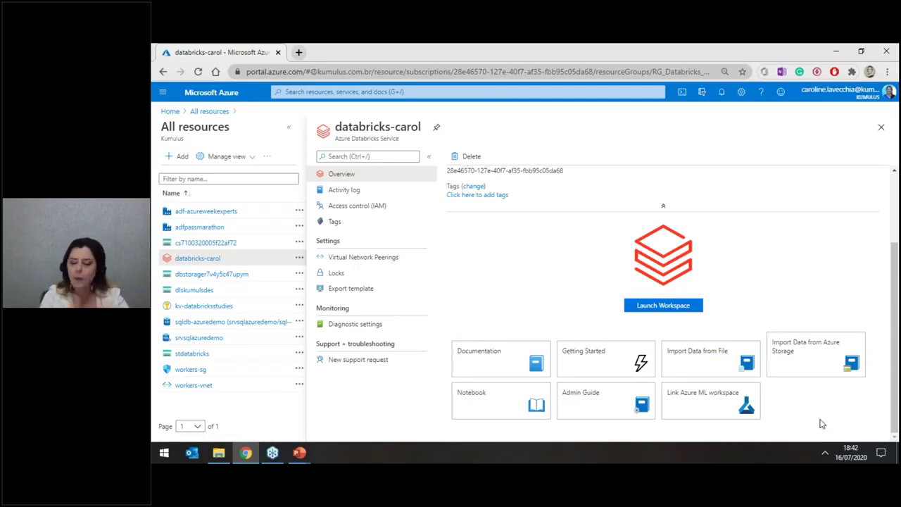
{"action": "left_click", "coordinate": [677, 307]}
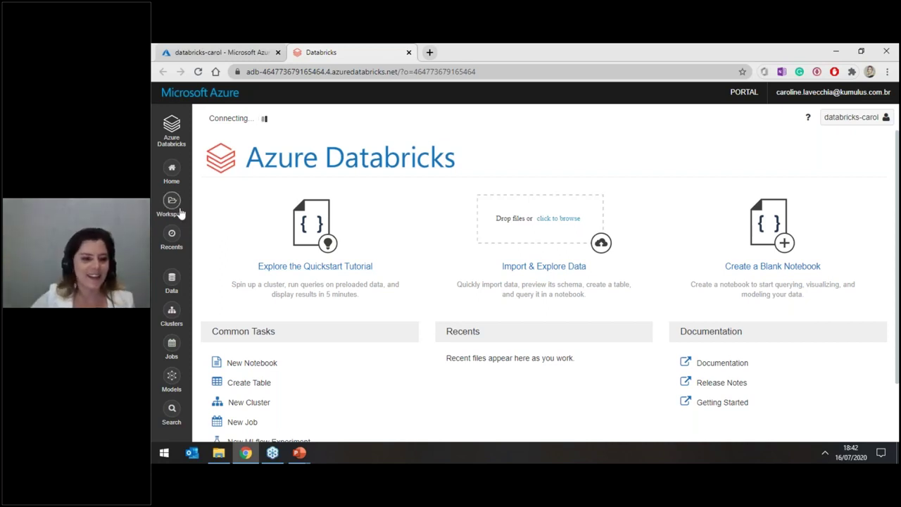
- Zoom the page to 90% and start the terminated cluster-helena, confirming the prompt
{"action": "key", "text": "ctrl+minus"}
{"action": "scroll", "coordinate": [423, 416], "scroll_direction": "down", "scroll_amount": 1}
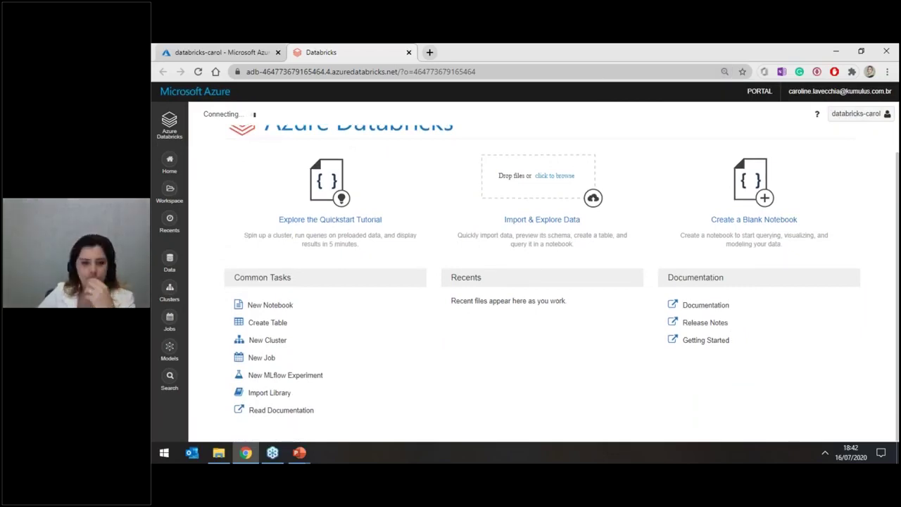
{"action": "scroll", "coordinate": [574, 384], "scroll_direction": "up", "scroll_amount": 1}
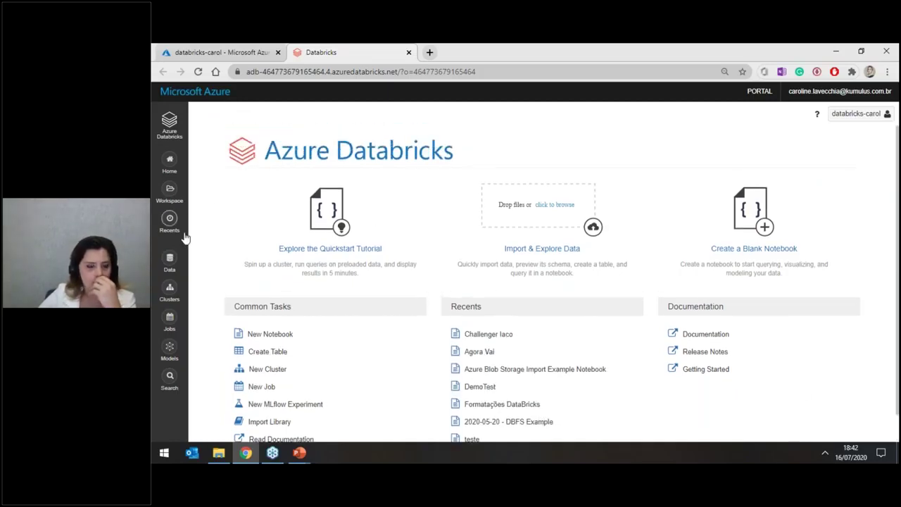
{"action": "left_click", "coordinate": [176, 290]}
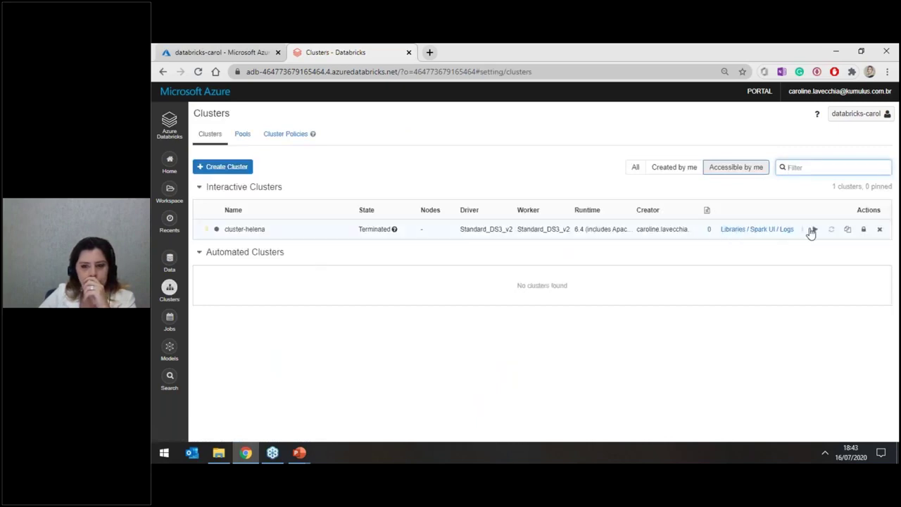
{"action": "left_click", "coordinate": [813, 230]}
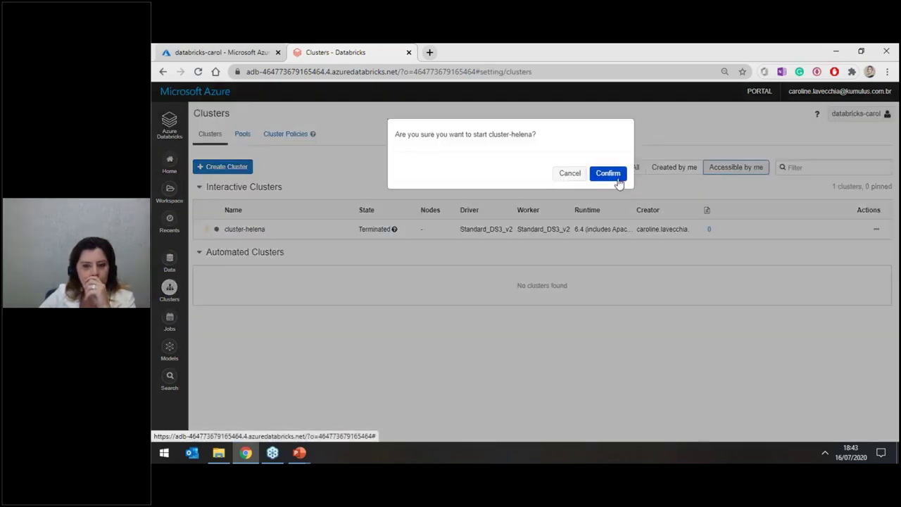
{"action": "left_click", "coordinate": [616, 178]}
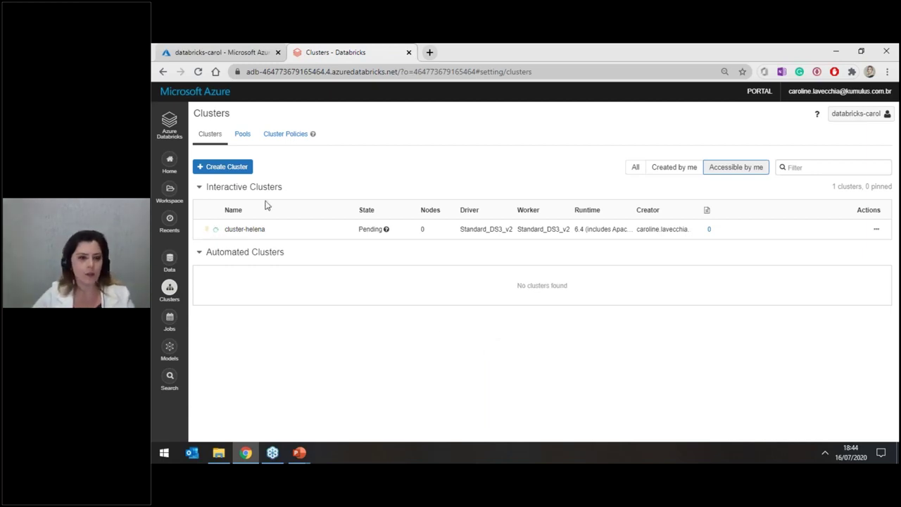
- Go full screen and open the Azure Blob Storage Import Example Notebook from the user's workspace folder
{"action": "left_click", "coordinate": [168, 161]}
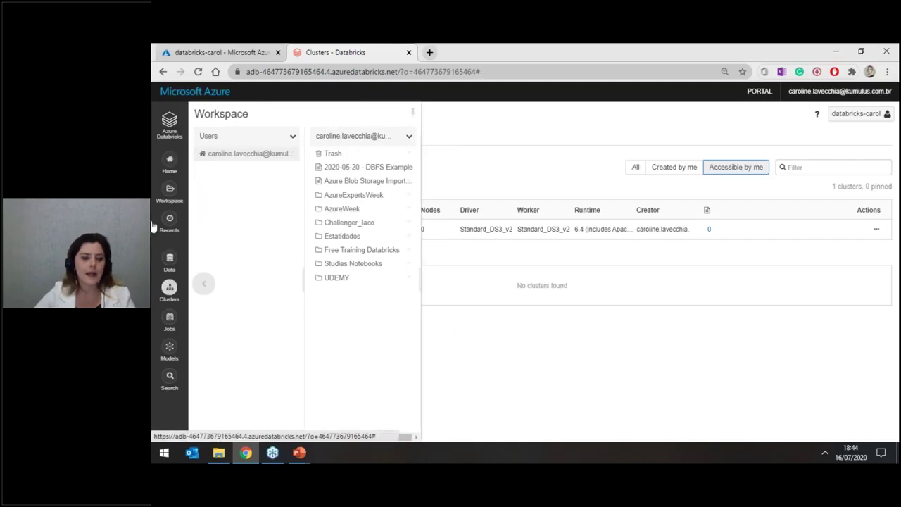
{"action": "key", "text": "F11"}
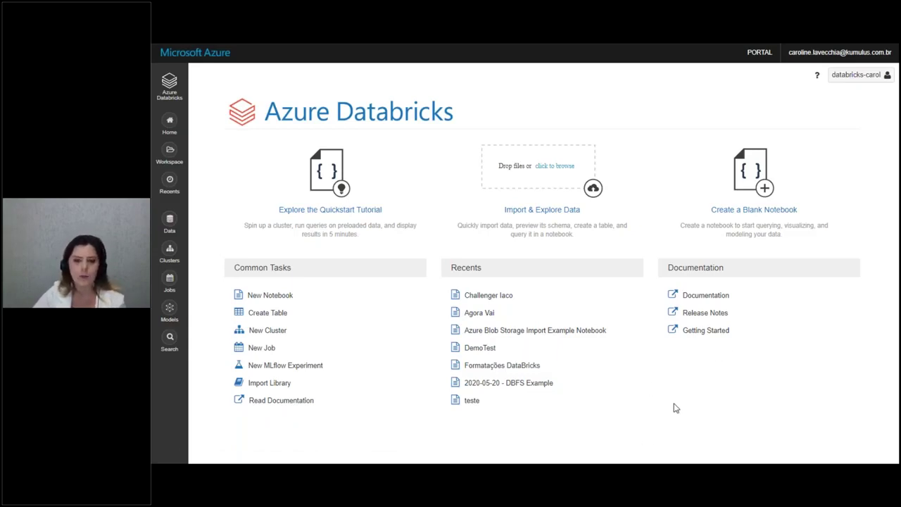
{"action": "left_click", "coordinate": [169, 152]}
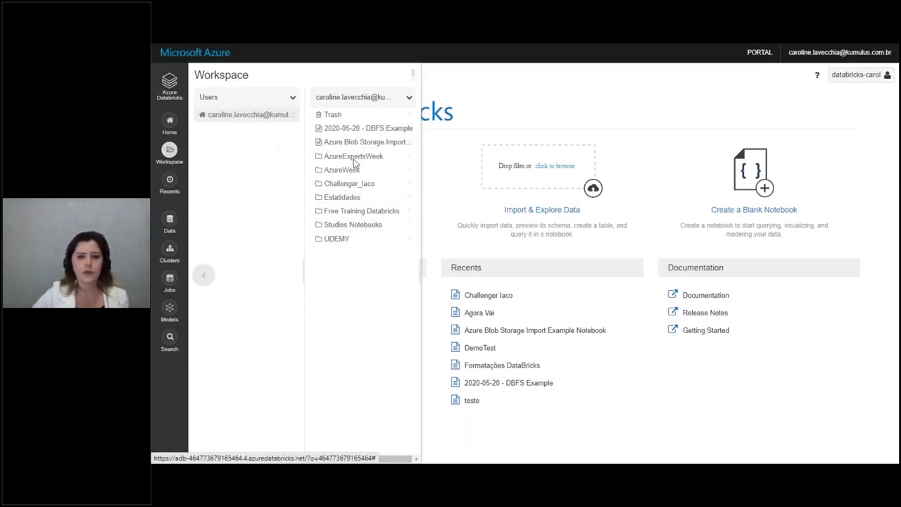
{"action": "left_click", "coordinate": [409, 98]}
{"action": "mouse_move", "coordinate": [423, 114]}
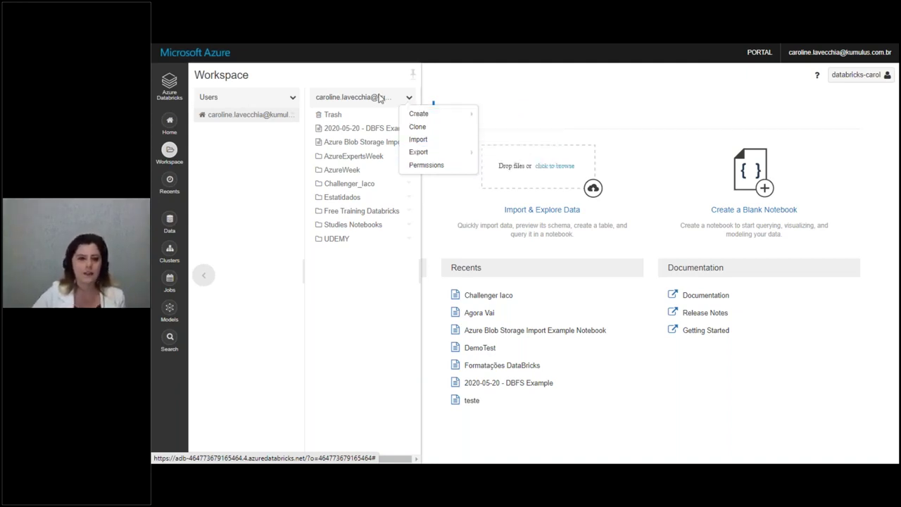
{"action": "left_click", "coordinate": [310, 250]}
{"action": "left_click", "coordinate": [355, 144]}
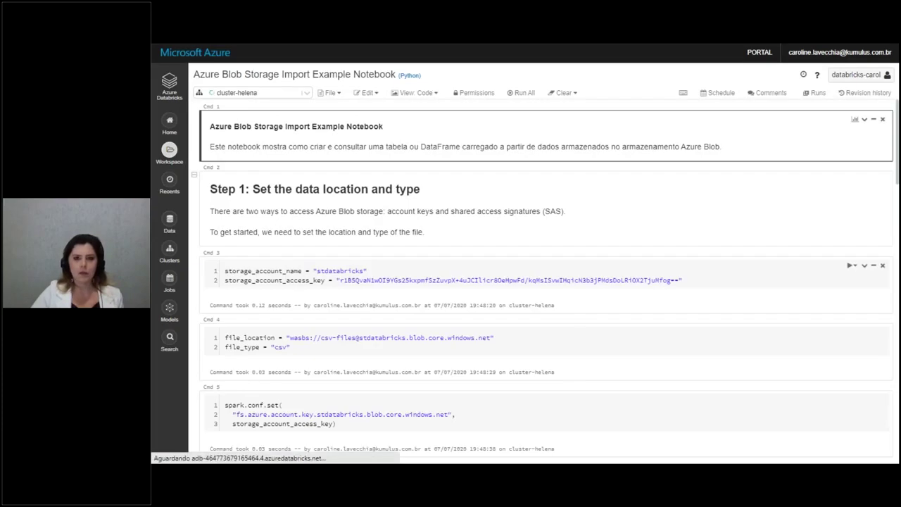
- Select the code in the storage account cell
{"action": "left_click", "coordinate": [458, 272]}
{"action": "key", "text": "Escape"}
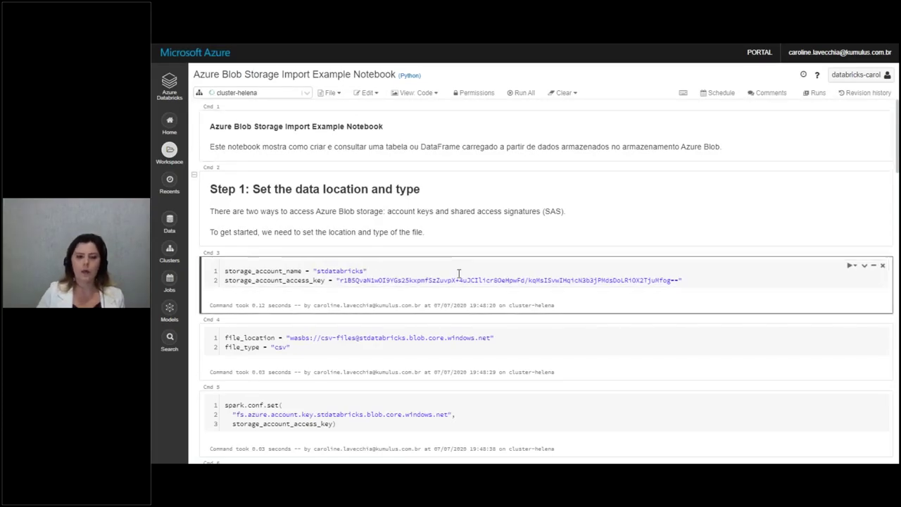
{"action": "key", "text": "Down"}
{"action": "key", "text": "Up"}
{"action": "key", "text": "Return"}
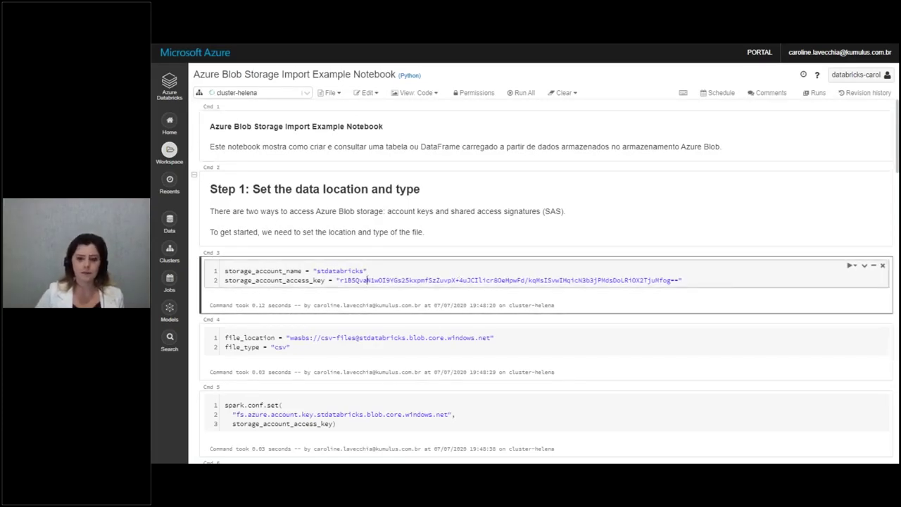
{"action": "key", "text": "ctrl+a"}
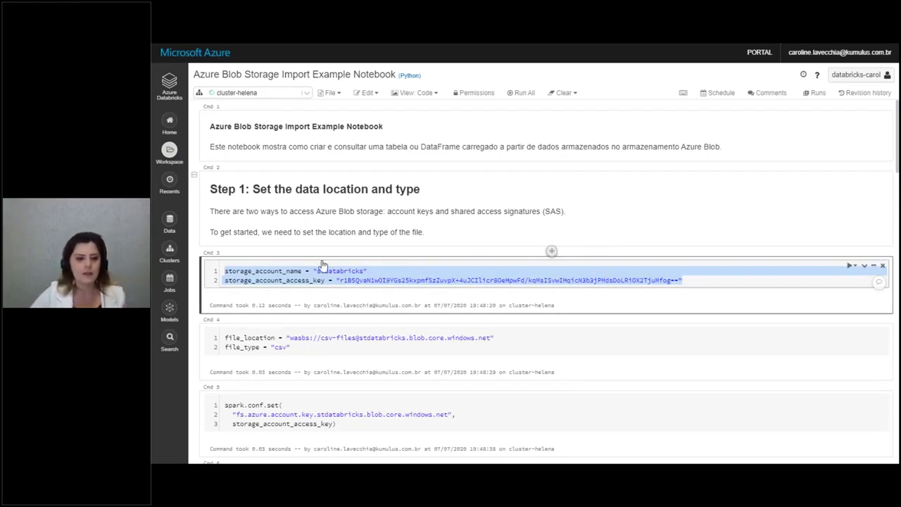
- Insert a %md cell above the storage code with a # ADADE heading and render it
{"action": "left_click", "coordinate": [551, 251]}
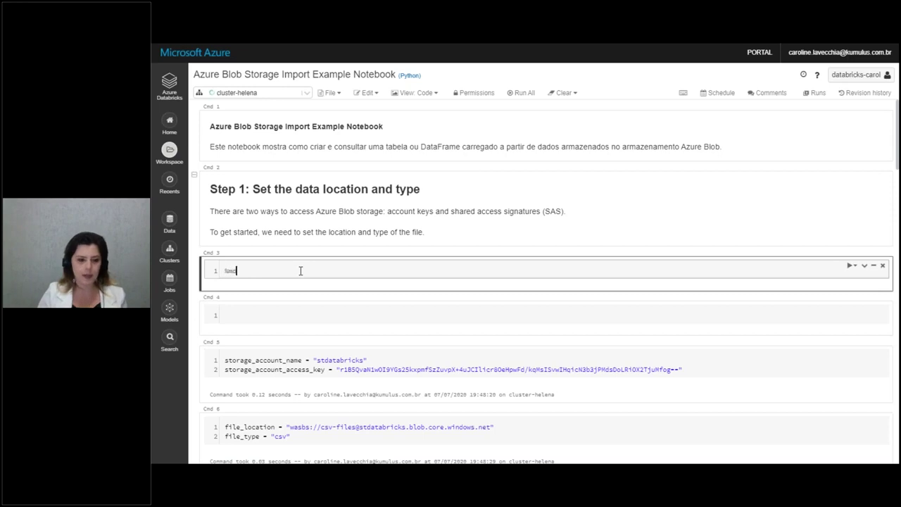
{"action": "type", "text": "%md"}
{"action": "key", "text": "Return"}
{"action": "key", "text": "Return"}
{"action": "type", "text": "#ADADE GATÃO"}
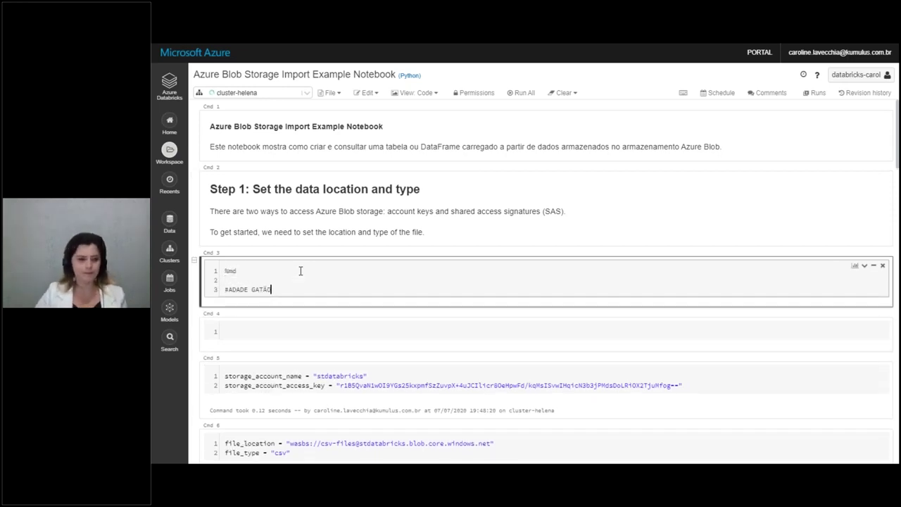
{"action": "key", "text": "shift+Return"}
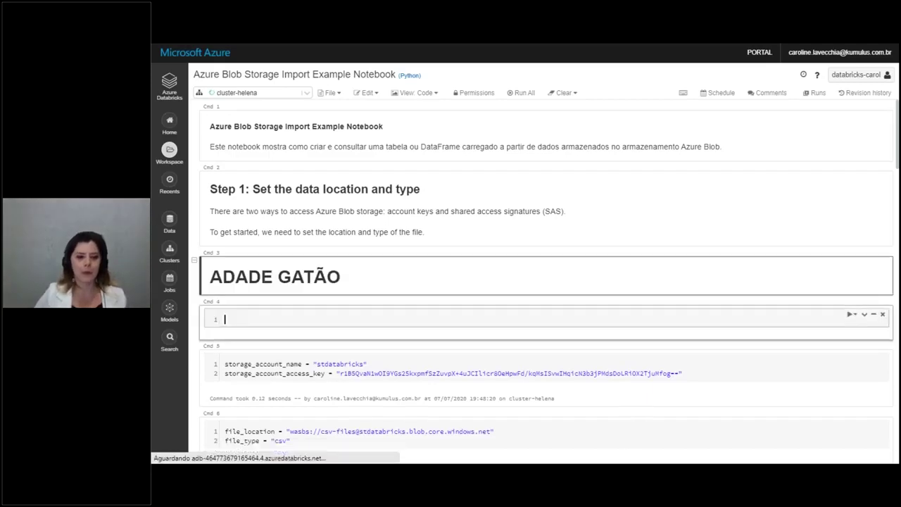
- Re-render the 'ADADE GATÃO' heading cell, then delete it and confirm
{"action": "left_click", "coordinate": [379, 284]}
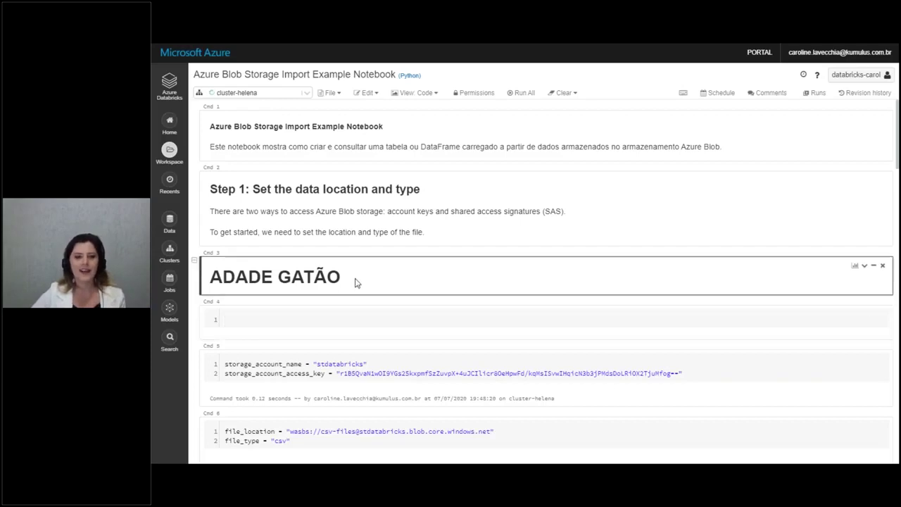
{"action": "double_click", "coordinate": [352, 282]}
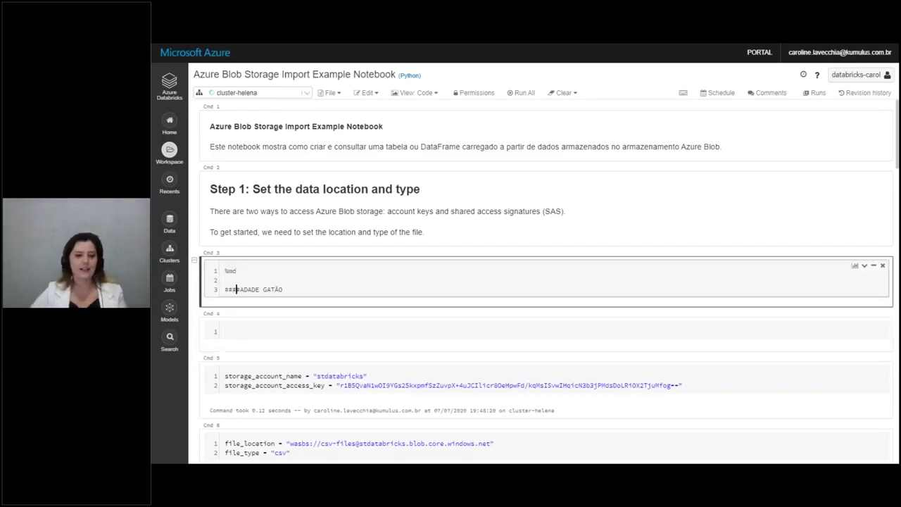
{"action": "key", "text": "ctrl+Return"}
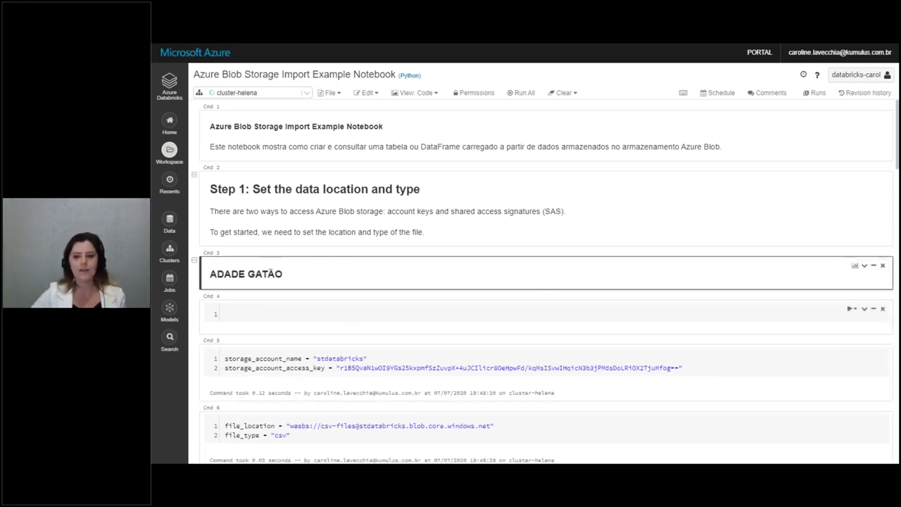
{"action": "left_click", "coordinate": [884, 267]}
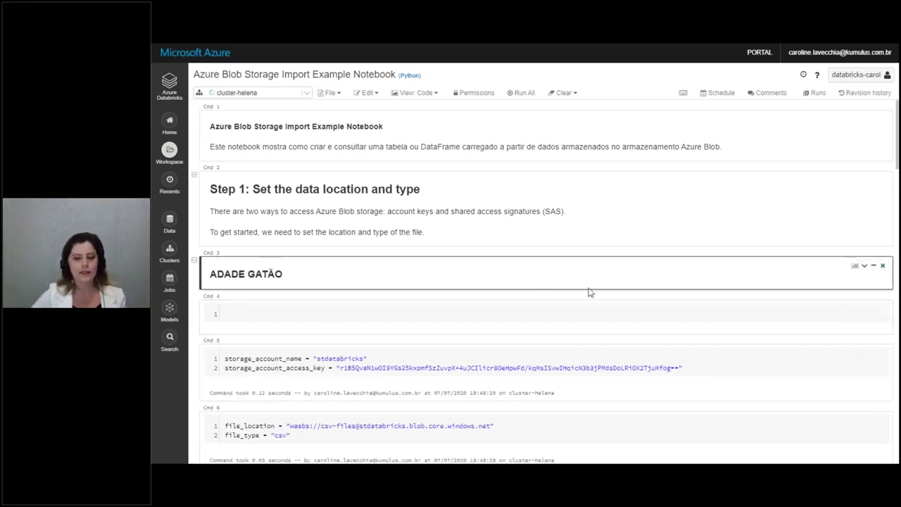
{"action": "left_click", "coordinate": [608, 188]}
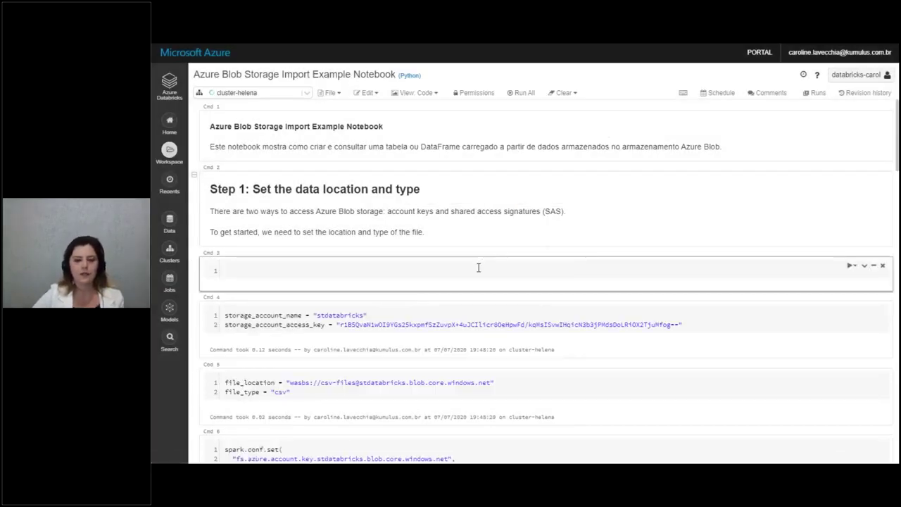
- Review the introduction and Step 1 markdown cells, enlarging the page zoom and re-rendering Step 1
{"action": "left_click", "coordinate": [461, 324]}
{"action": "scroll", "coordinate": [538, 326], "scroll_direction": "down", "scroll_amount": 3}
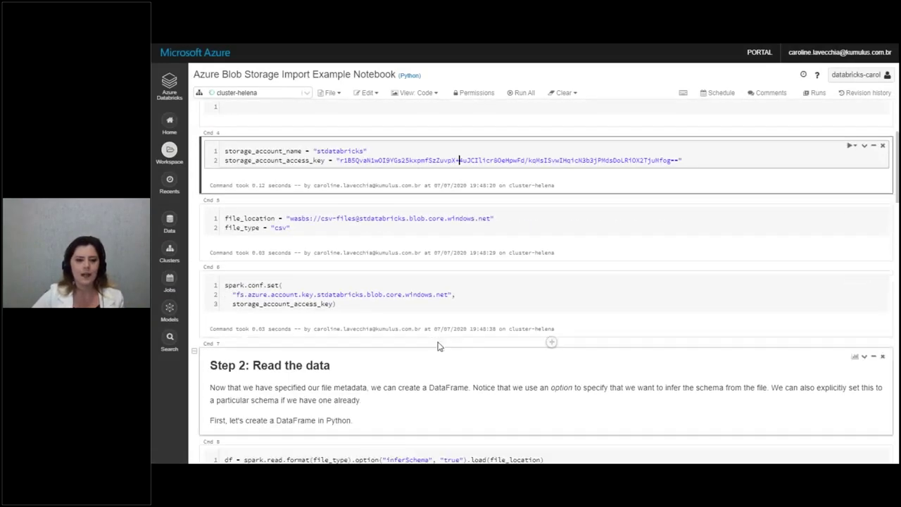
{"action": "scroll", "coordinate": [438, 343], "scroll_direction": "up", "scroll_amount": 3}
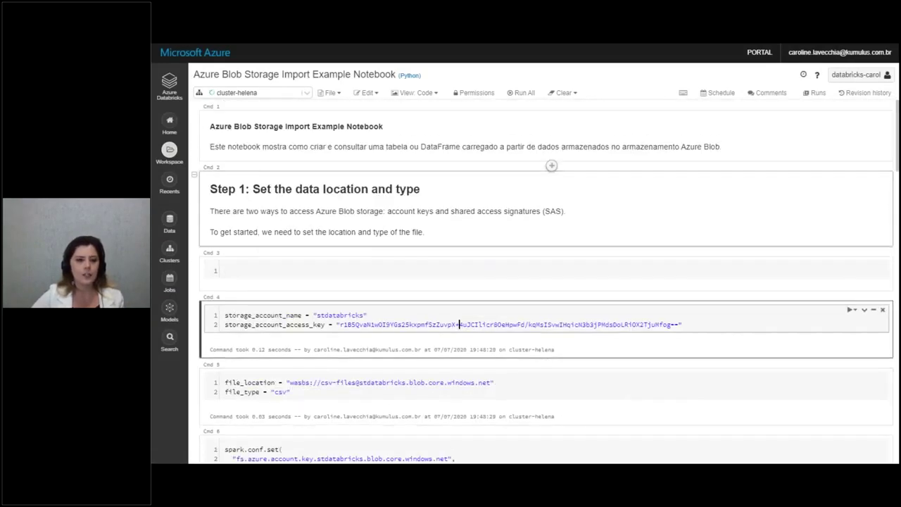
{"action": "left_click", "coordinate": [278, 139]}
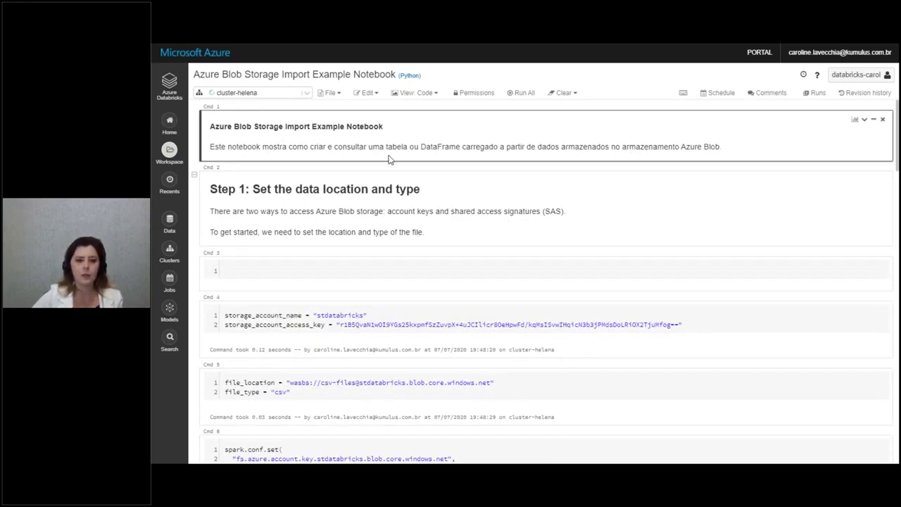
{"action": "left_click", "coordinate": [505, 204]}
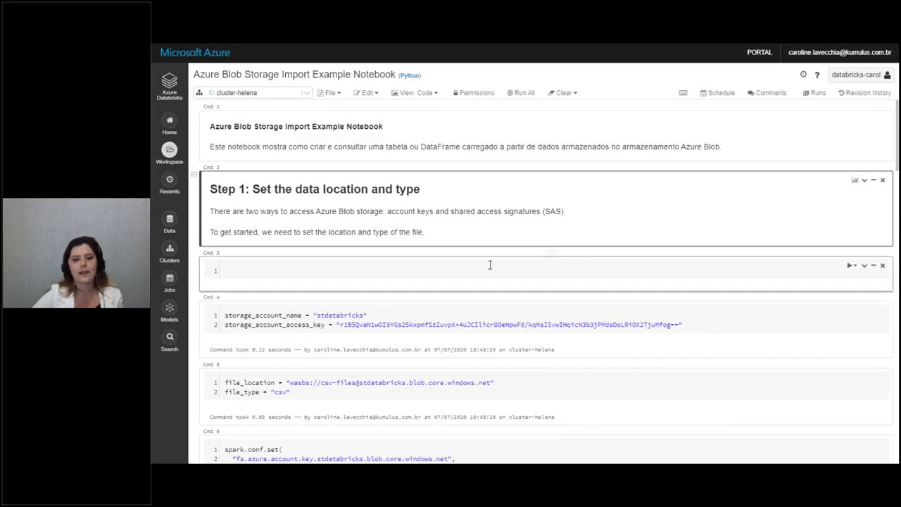
{"action": "double_click", "coordinate": [280, 221]}
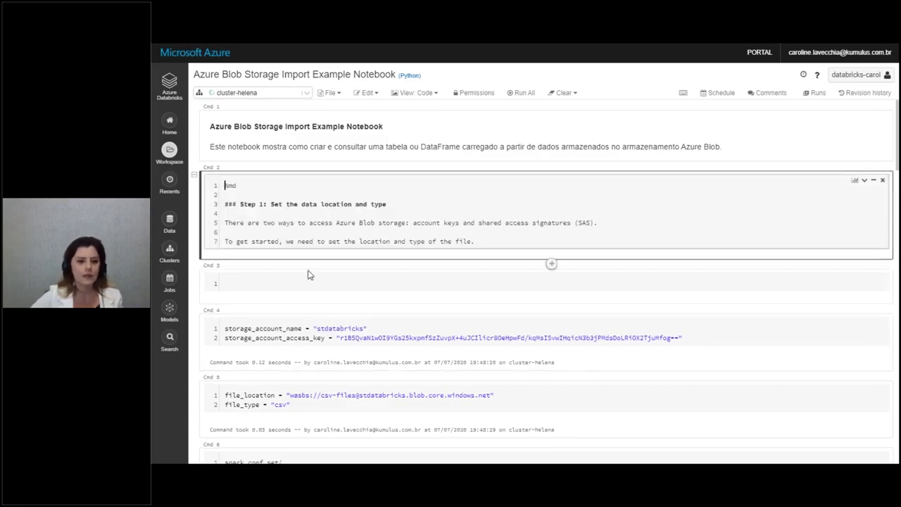
{"action": "key", "text": "ctrl+0"}
{"action": "key", "text": "ctrl+plus"}
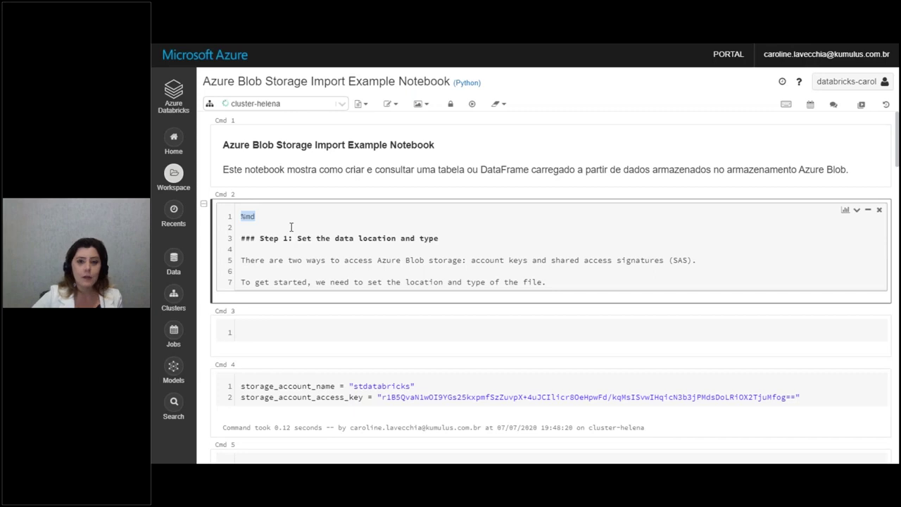
{"action": "left_click_drag", "start_coordinate": [243, 240], "coordinate": [471, 238]}
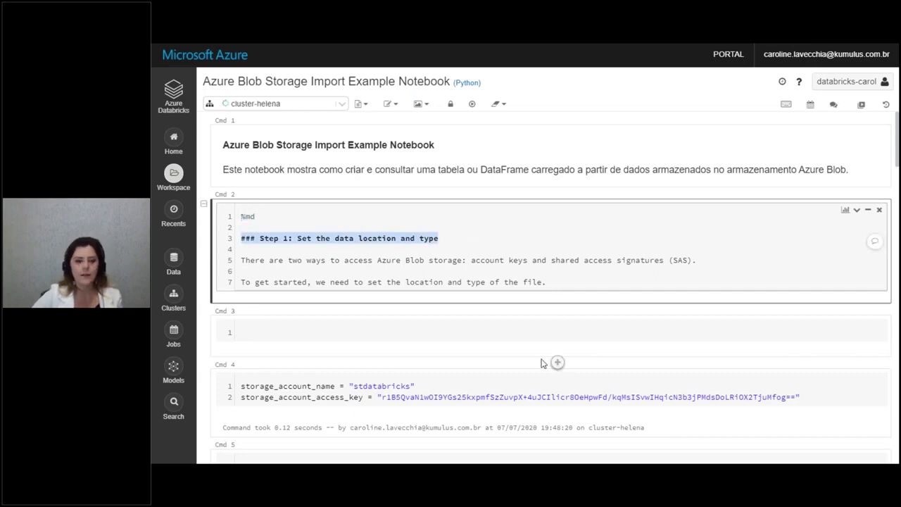
{"action": "key", "text": "ctrl+Return"}
- Inspect the storage_account_name and storage_account_access_key variables in the storage-account cell
{"action": "scroll", "coordinate": [460, 264], "scroll_direction": "down", "scroll_amount": 3}
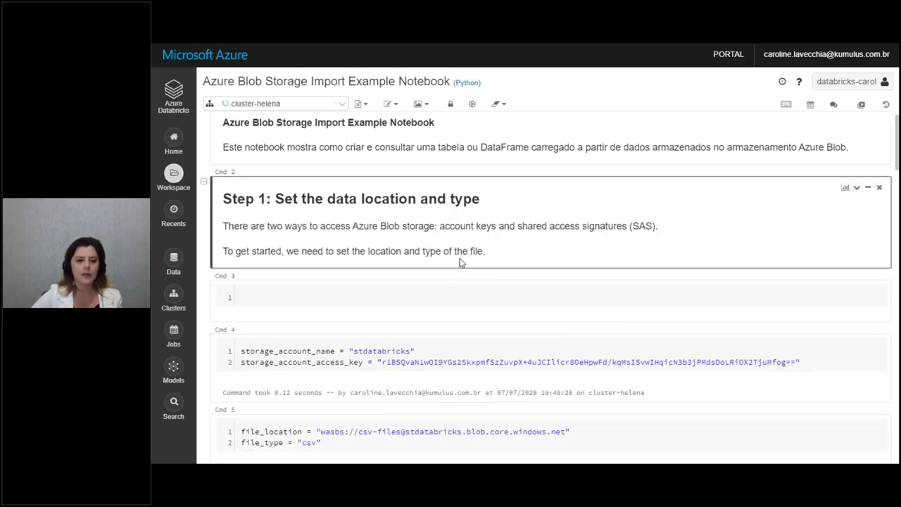
{"action": "left_click", "coordinate": [414, 264]}
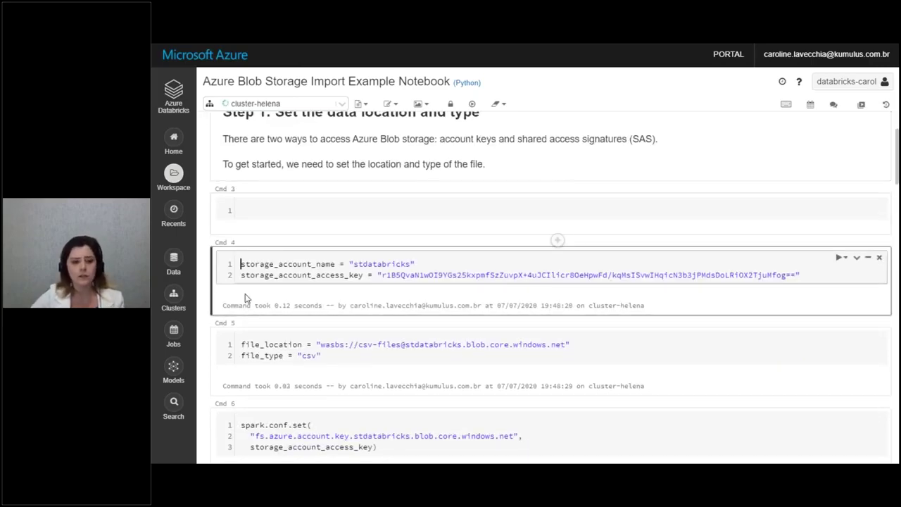
{"action": "double_click", "coordinate": [333, 265]}
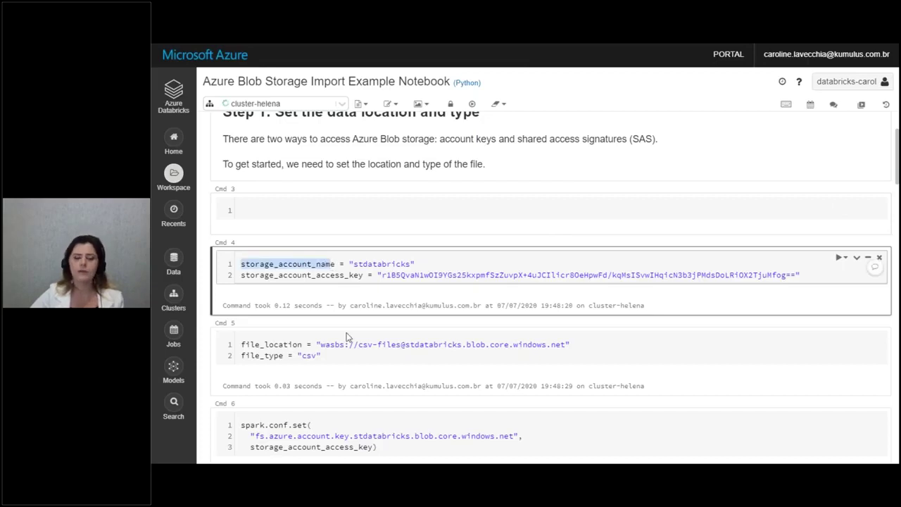
{"action": "double_click", "coordinate": [360, 276]}
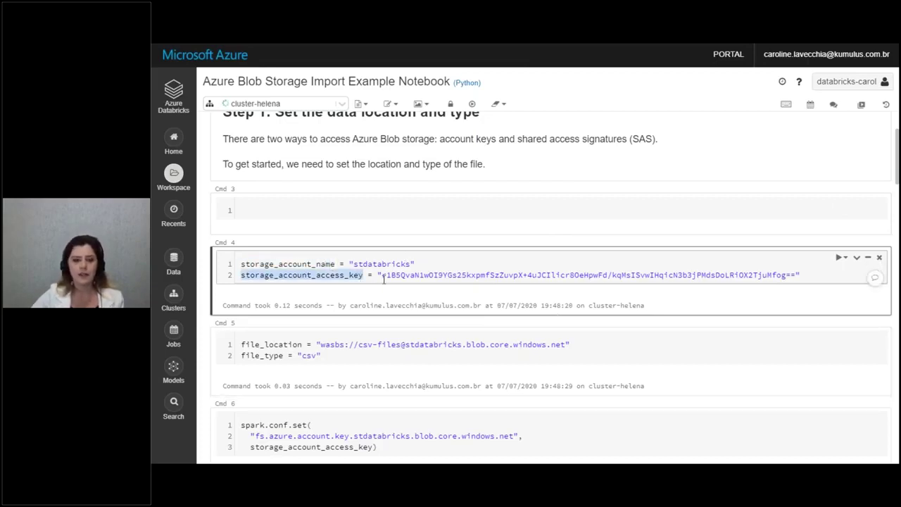
{"action": "left_click", "coordinate": [382, 276]}
{"action": "left_click_drag", "start_coordinate": [382, 276], "coordinate": [796, 276]}
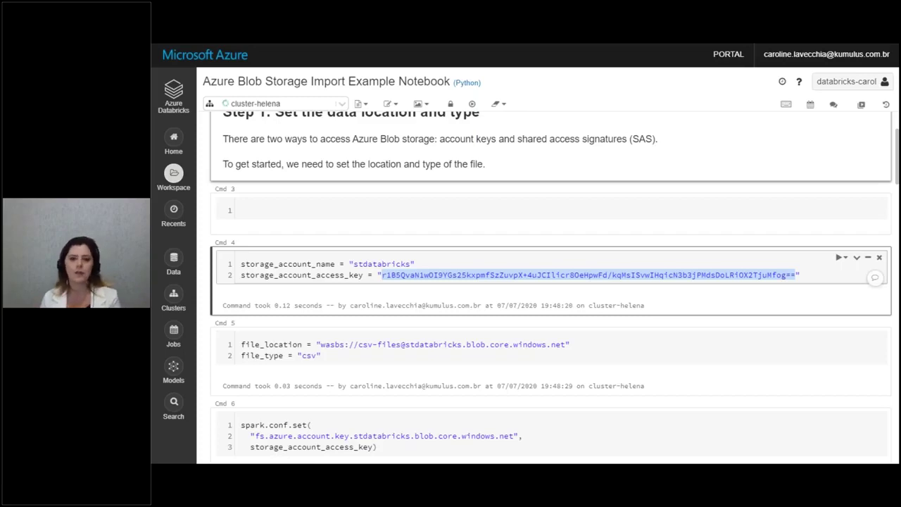
{"action": "left_click", "coordinate": [801, 275]}
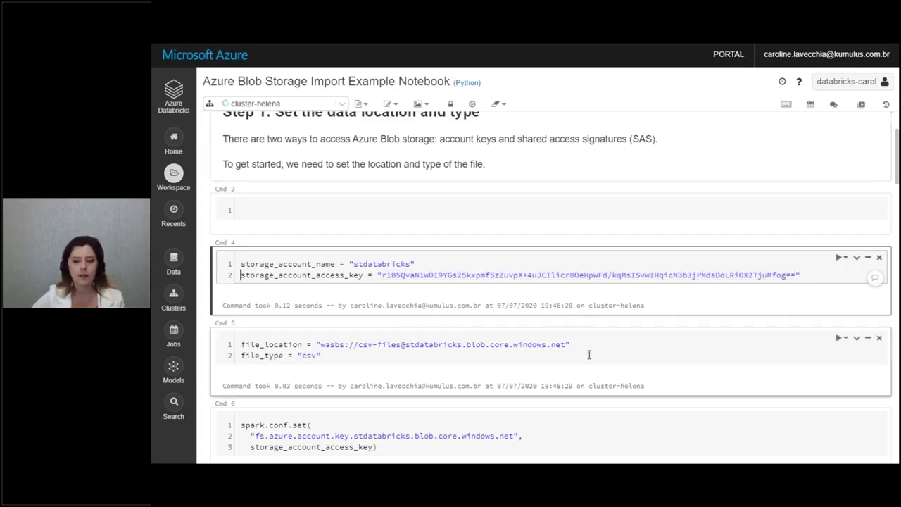
- Inspect the file location, file_type and spark.conf.set code cells
{"action": "scroll", "coordinate": [608, 330], "scroll_direction": "down", "scroll_amount": 2}
{"action": "scroll", "coordinate": [550, 286], "scroll_direction": "down", "scroll_amount": 1}
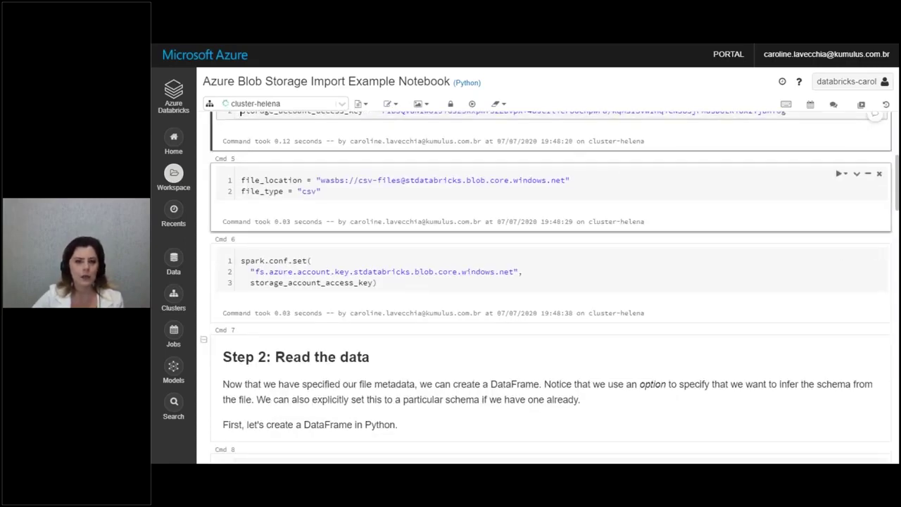
{"action": "left_click", "coordinate": [618, 180]}
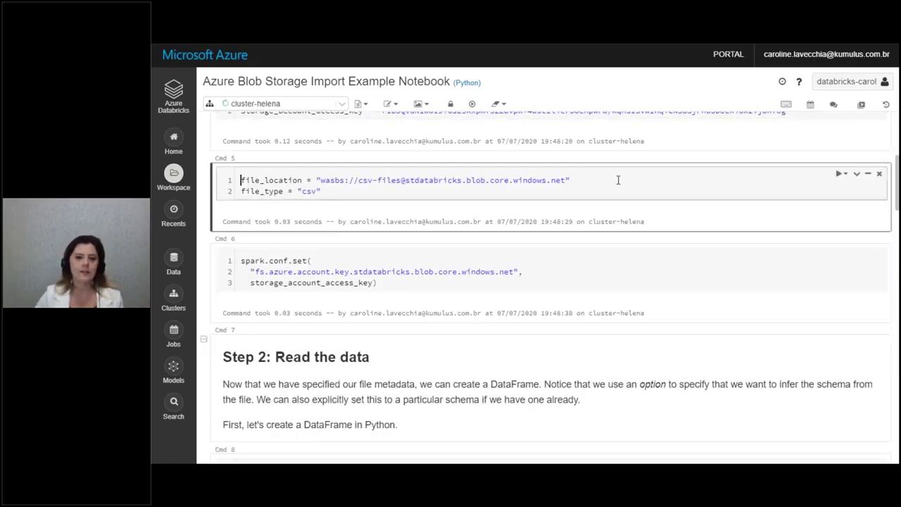
{"action": "key", "text": "shift+End"}
{"action": "key", "text": "Left"}
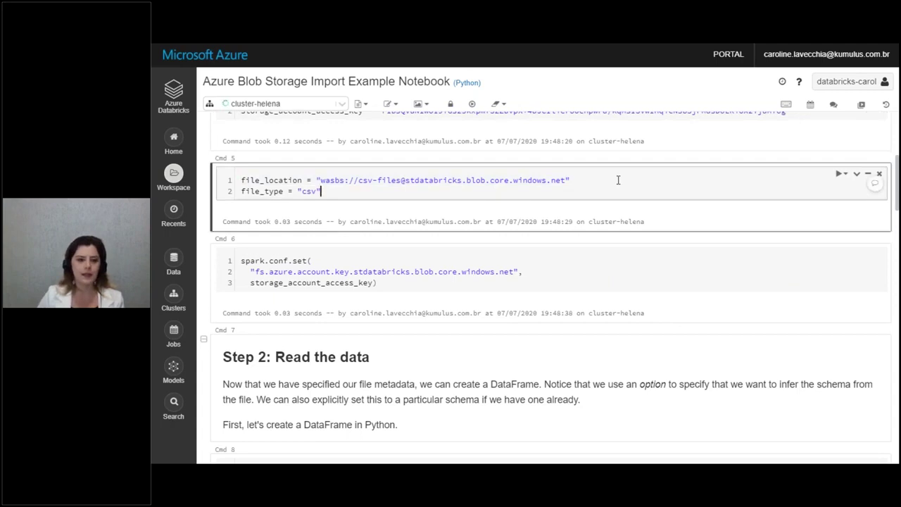
{"action": "key", "text": "shift+Home"}
{"action": "key", "text": "shift+Up"}
{"action": "key", "text": "Down"}
{"action": "key", "text": "shift+End"}
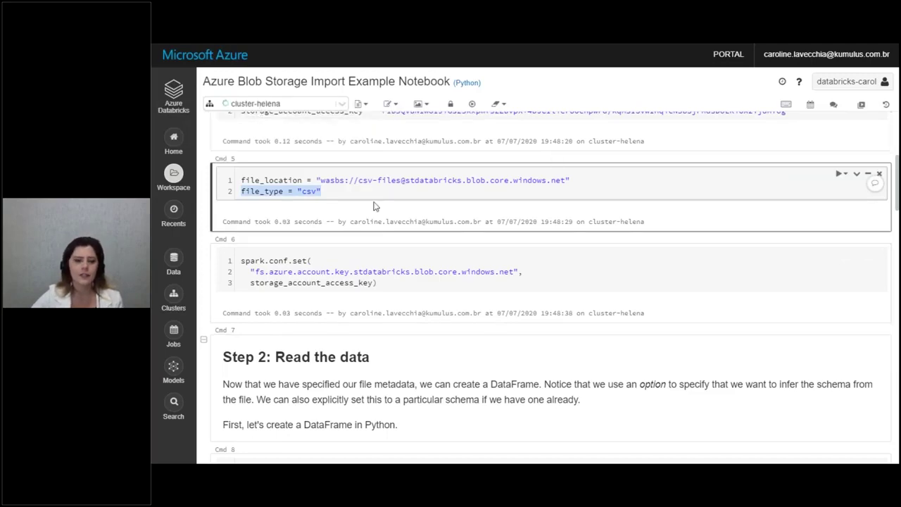
{"action": "left_click", "coordinate": [378, 282]}
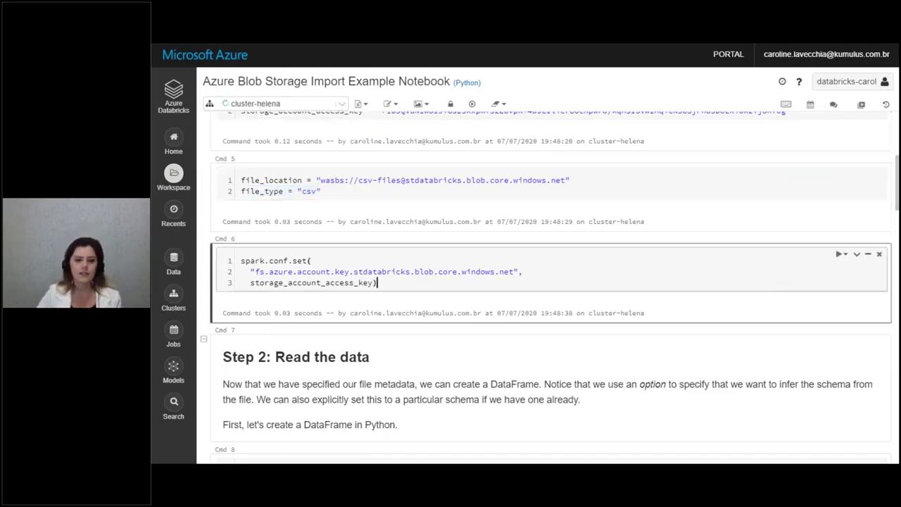
{"action": "key", "text": "ctrl+a"}
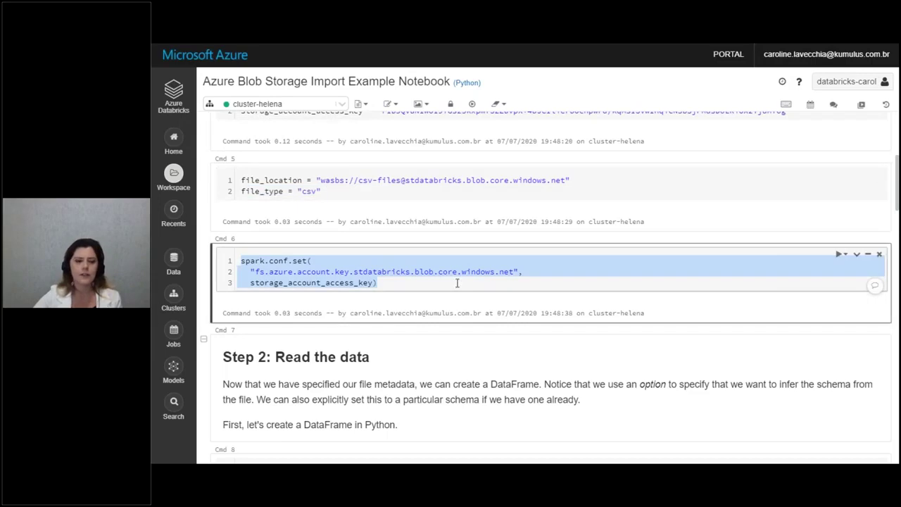
- Run the storage-account cell with Ctrl+Enter
{"action": "scroll", "coordinate": [457, 282], "scroll_direction": "up", "scroll_amount": 3}
{"action": "scroll", "coordinate": [410, 256], "scroll_direction": "down", "scroll_amount": 2}
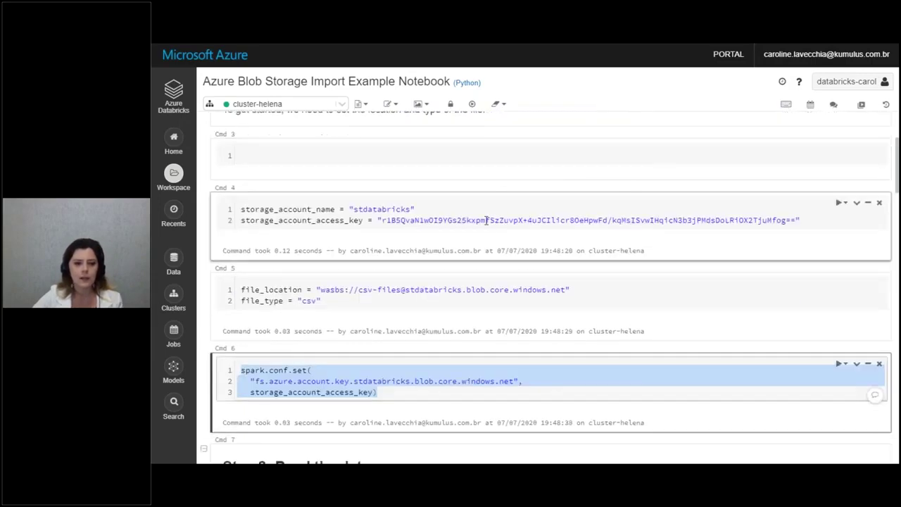
{"action": "left_click", "coordinate": [486, 219]}
{"action": "key", "text": "End"}
{"action": "key", "text": "ctrl+Return"}
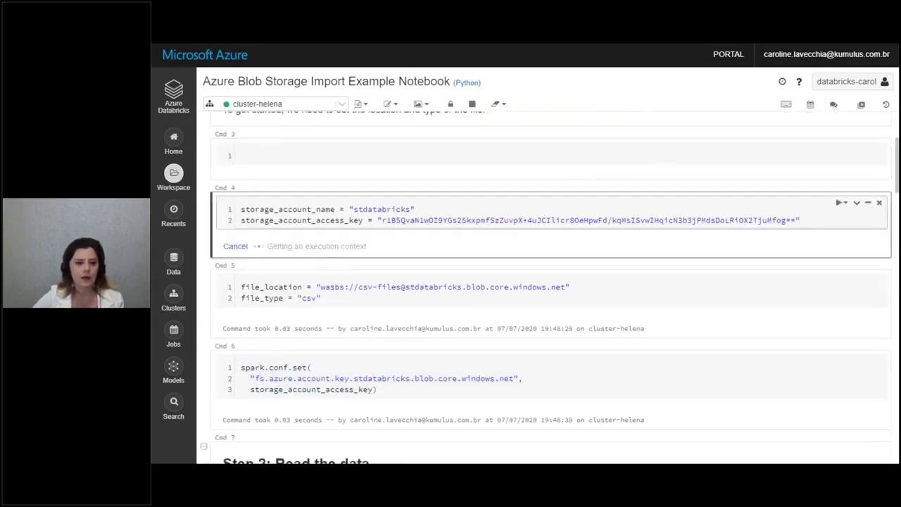
- Check the attached cluster's details, then view cluster-helena running on the Clusters page
{"action": "scroll", "coordinate": [486, 257], "scroll_direction": "down", "scroll_amount": 1}
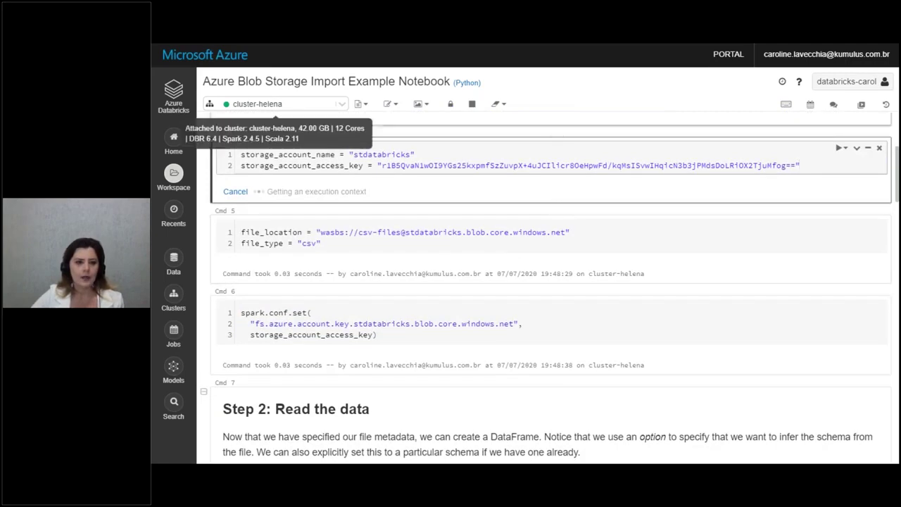
{"action": "left_click", "coordinate": [343, 104]}
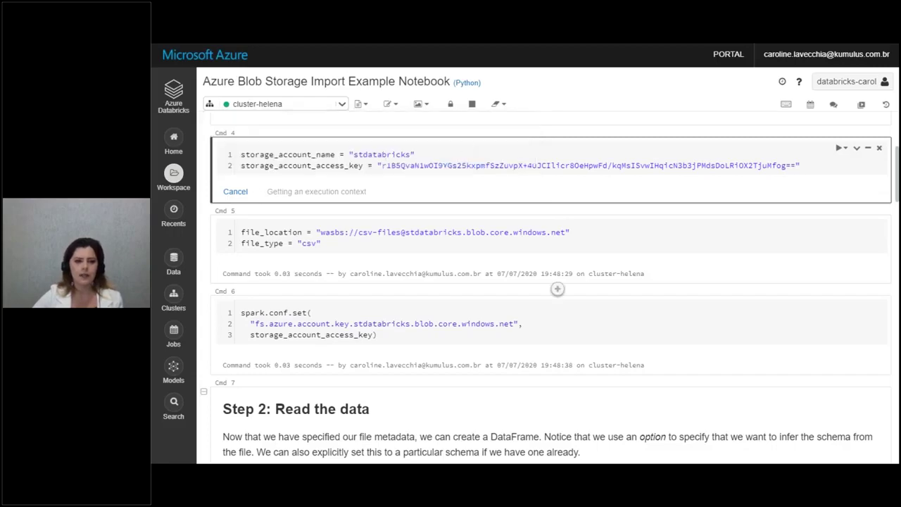
{"action": "left_click", "coordinate": [546, 169]}
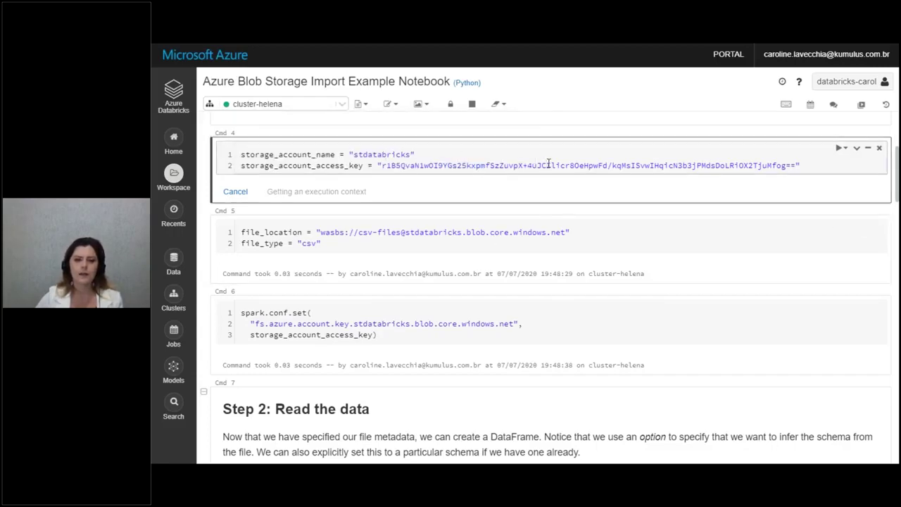
{"action": "key", "text": "ctrl+a"}
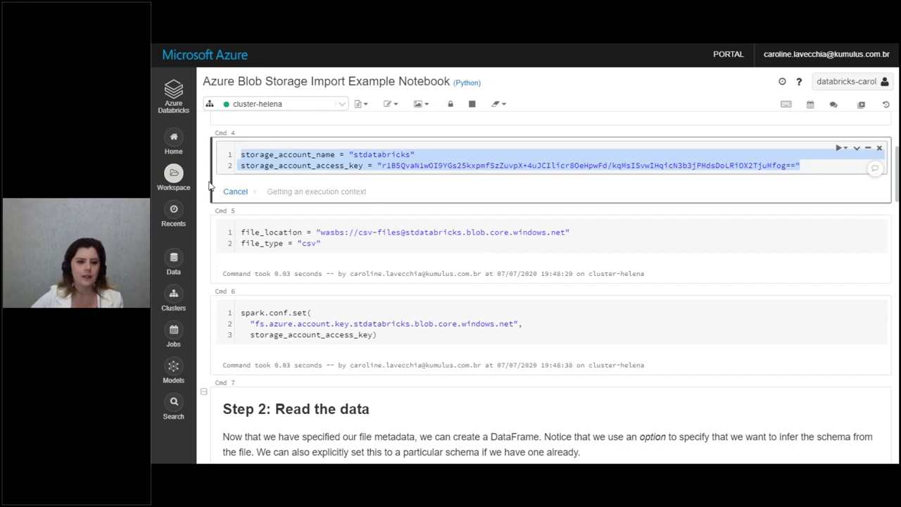
{"action": "left_click", "coordinate": [176, 297]}
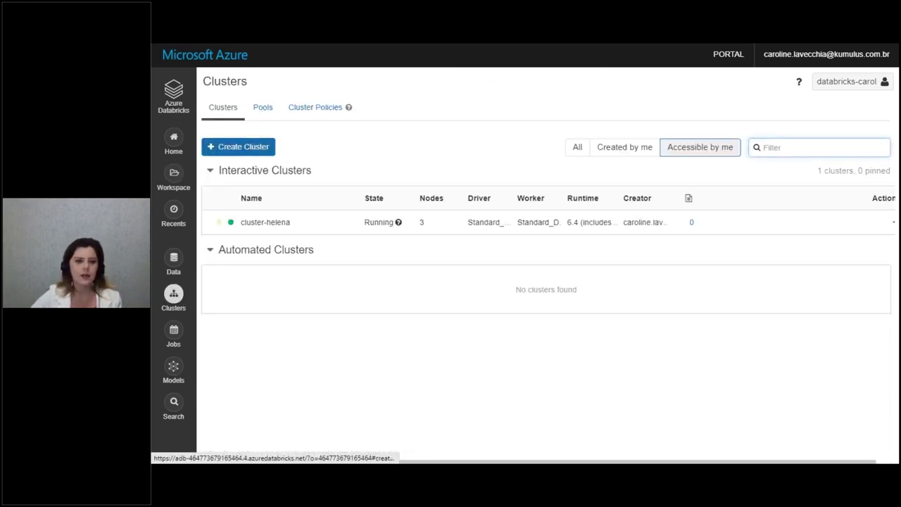
{"action": "left_click", "coordinate": [242, 146]}
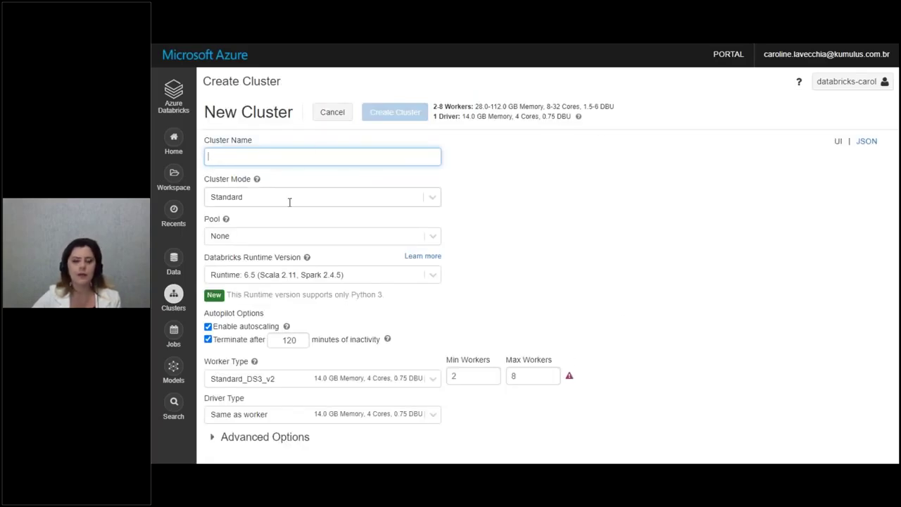
{"action": "left_click", "coordinate": [337, 197]}
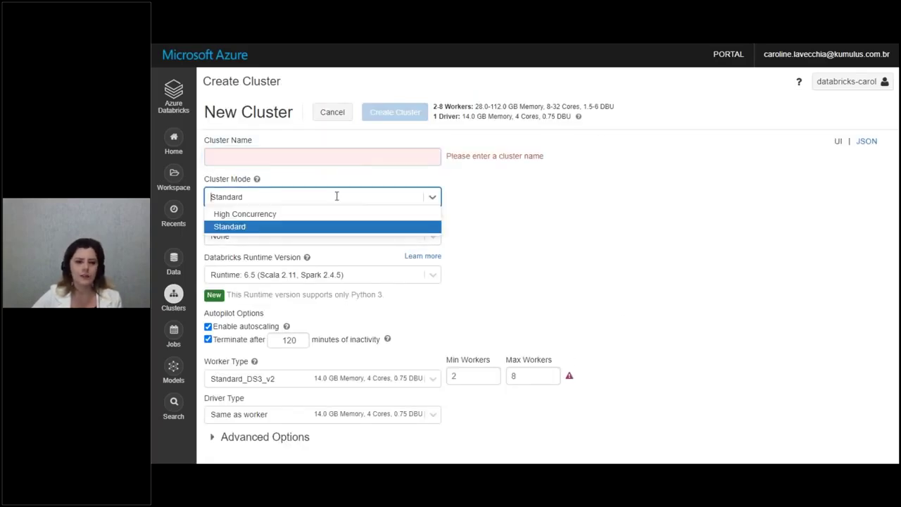
{"action": "left_click", "coordinate": [575, 243]}
{"action": "left_click", "coordinate": [337, 275]}
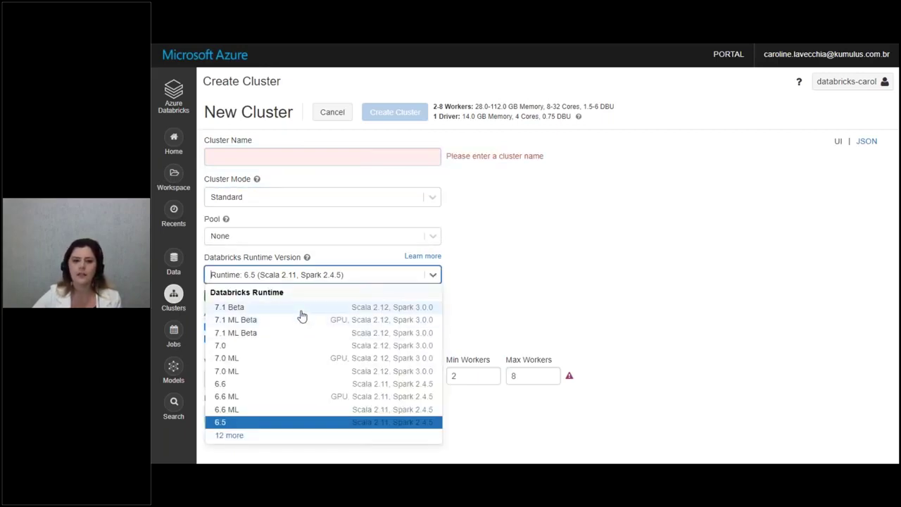
{"action": "left_click", "coordinate": [246, 436]}
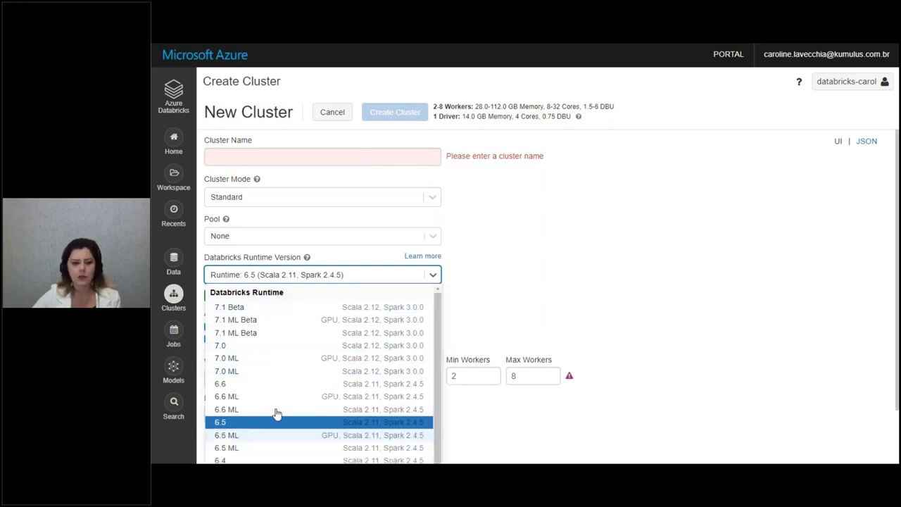
{"action": "scroll", "coordinate": [413, 338], "scroll_direction": "down", "scroll_amount": 1}
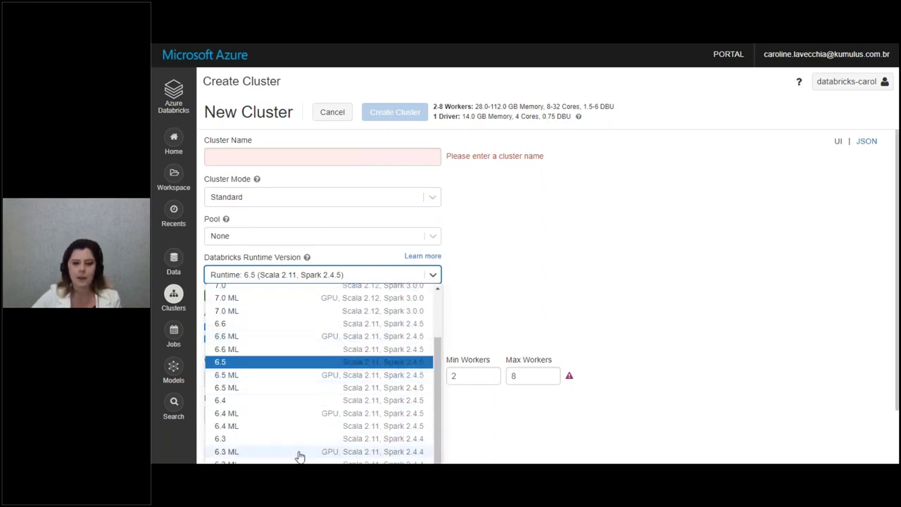
{"action": "left_click", "coordinate": [651, 292]}
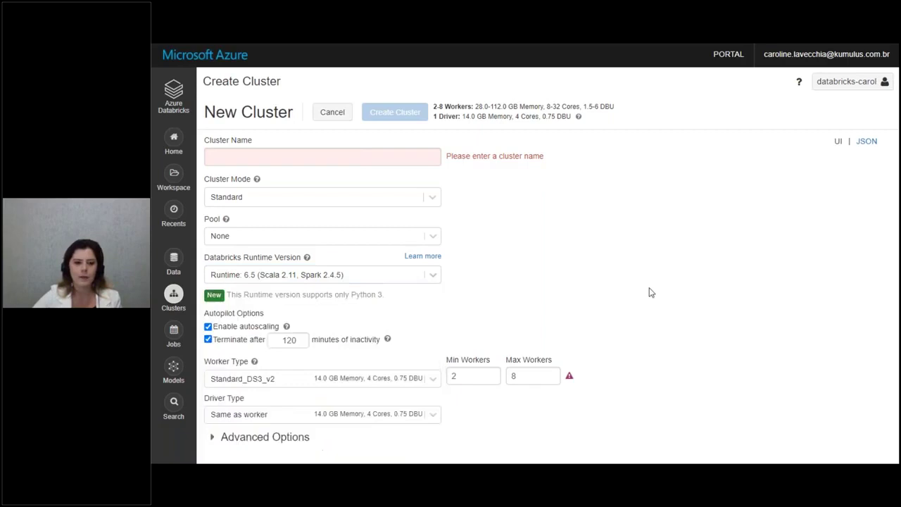
{"action": "double_click", "coordinate": [282, 340]}
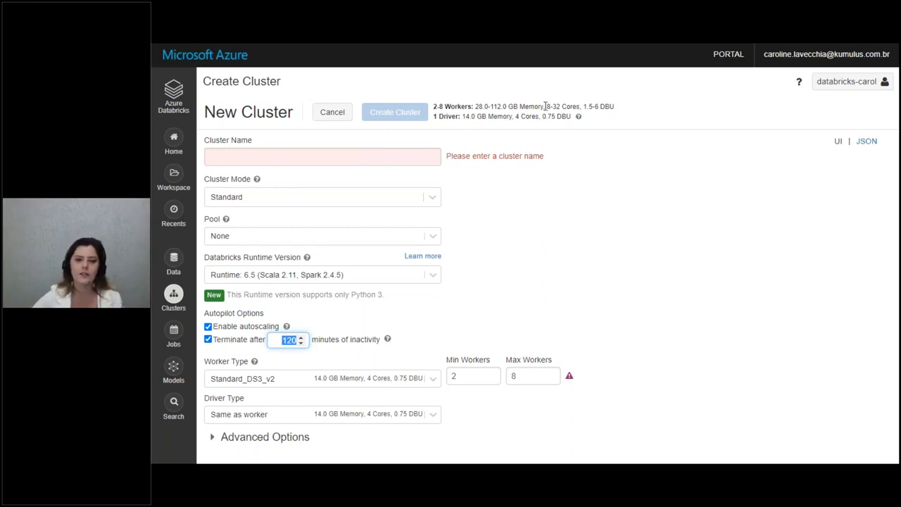
{"action": "left_click", "coordinate": [333, 112]}
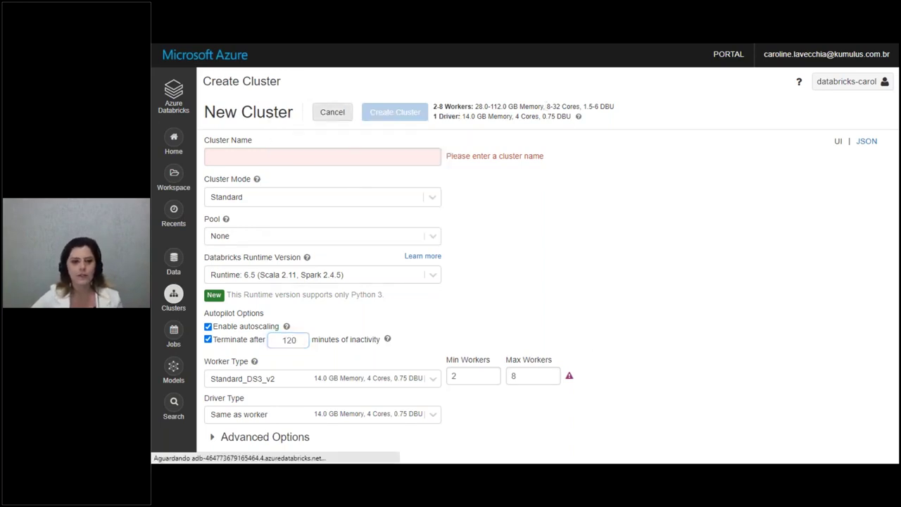
{"action": "mouse_move", "coordinate": [758, 230]}
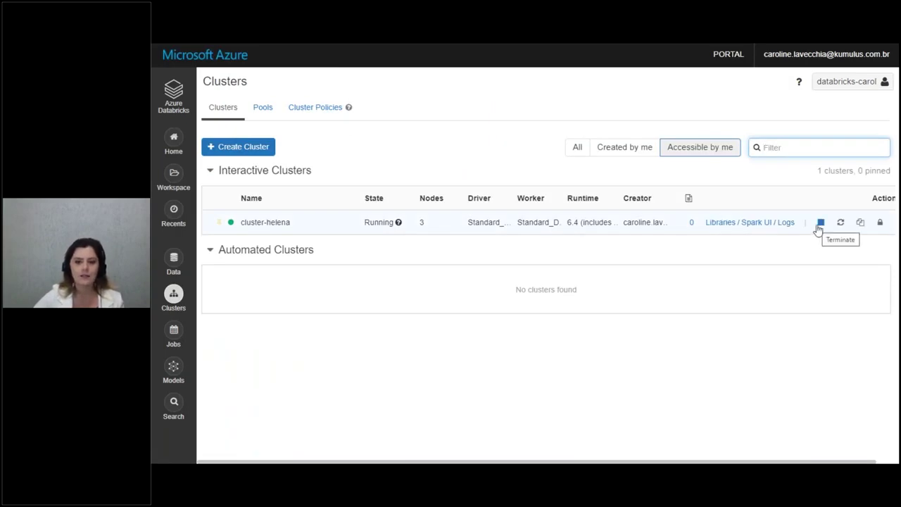
- Look at the tables in the dbacademy database, then bring up the workspace file browser again
{"action": "left_click", "coordinate": [177, 177]}
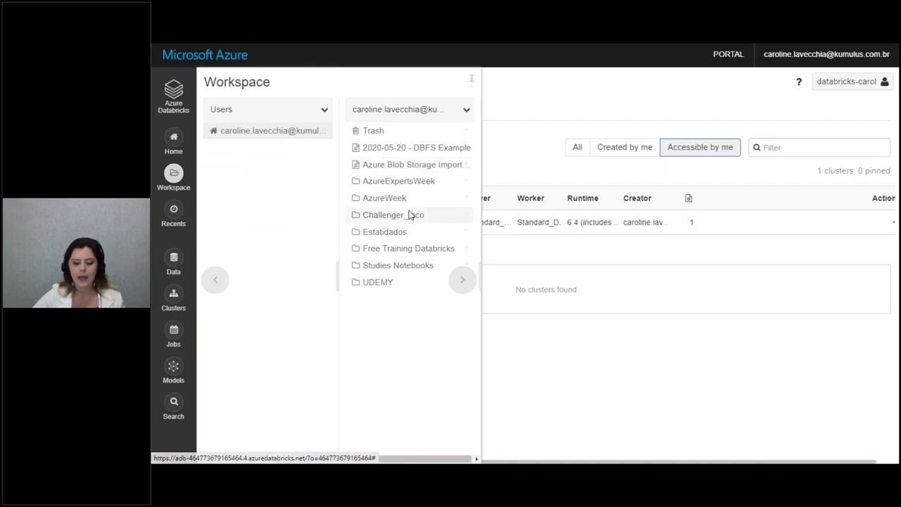
{"action": "left_click", "coordinate": [556, 373]}
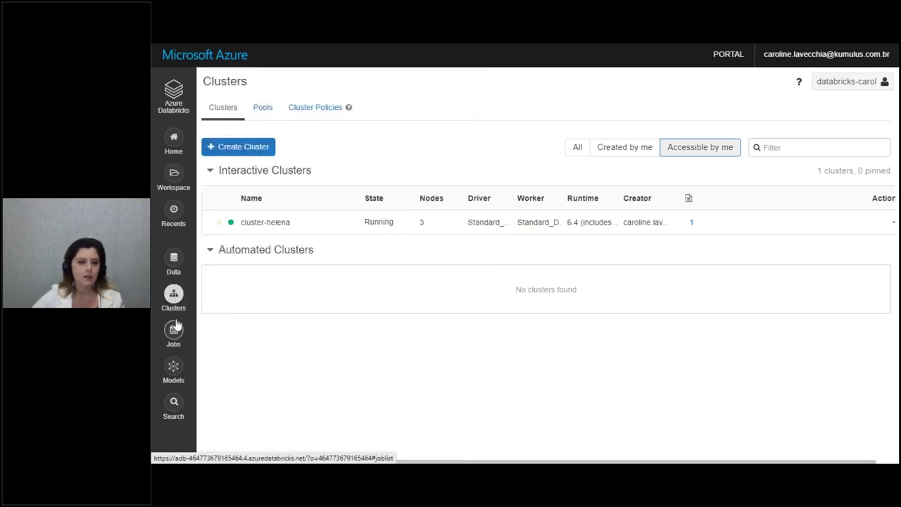
{"action": "left_click", "coordinate": [174, 267]}
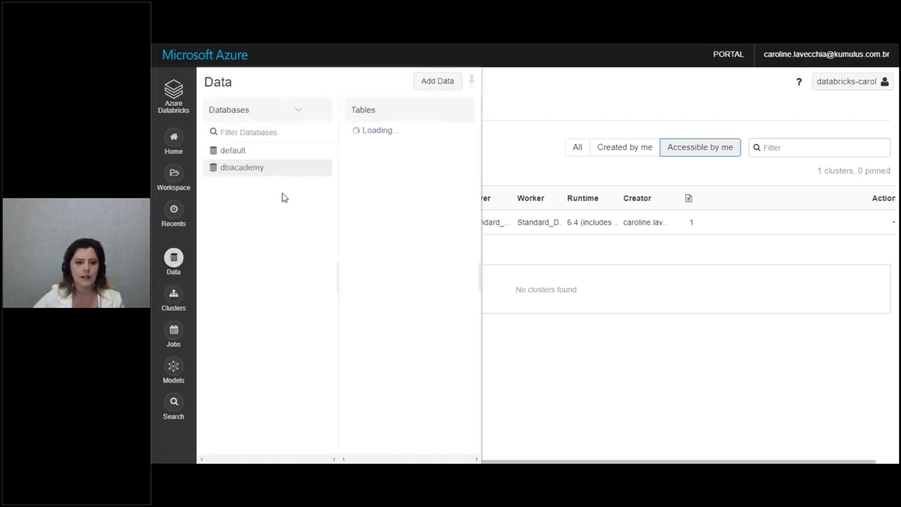
{"action": "left_click", "coordinate": [287, 166]}
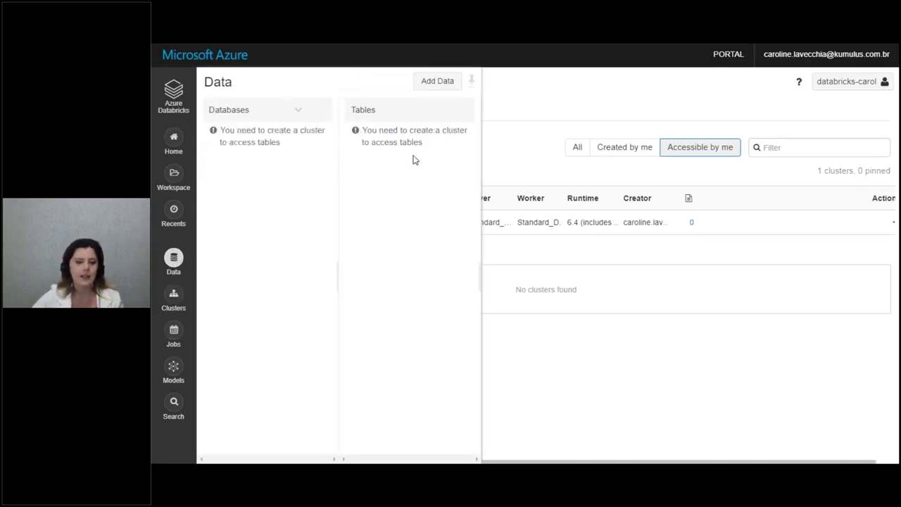
{"action": "left_click", "coordinate": [175, 176]}
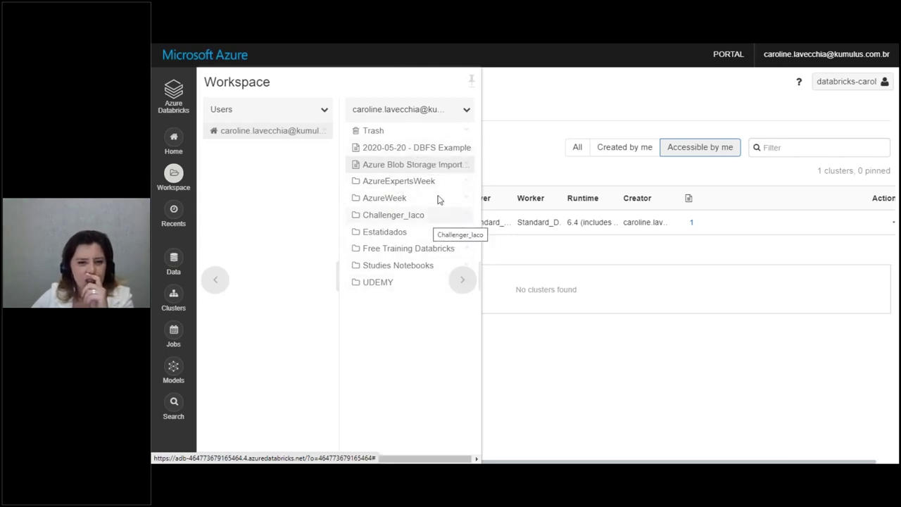
- Open the '2020-05-20 - DBFS Example' notebook and review its people results and temp view cell
{"action": "left_click", "coordinate": [434, 152]}
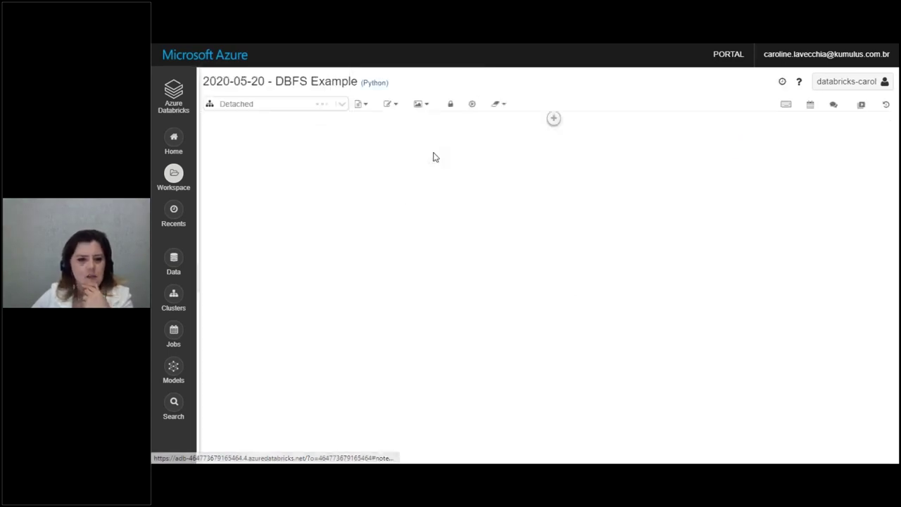
{"action": "scroll", "coordinate": [521, 296], "scroll_direction": "down", "scroll_amount": 5}
{"action": "scroll", "coordinate": [463, 272], "scroll_direction": "down", "scroll_amount": 3}
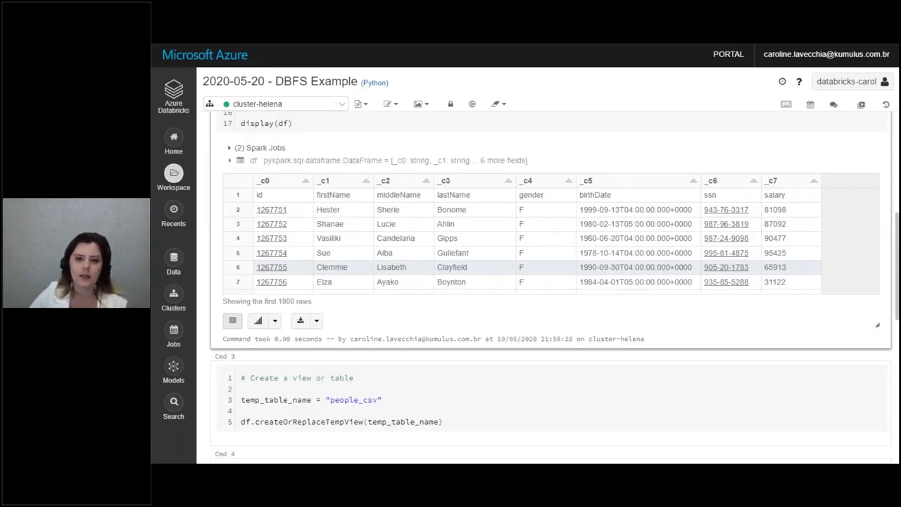
{"action": "scroll", "coordinate": [461, 297], "scroll_direction": "down", "scroll_amount": 3}
{"action": "left_click", "coordinate": [462, 300]}
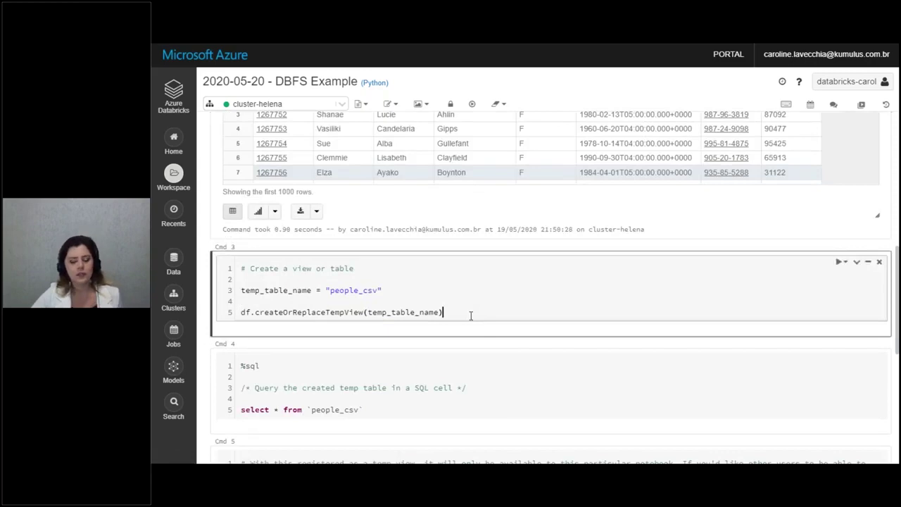
{"action": "scroll", "coordinate": [471, 316], "scroll_direction": "up", "scroll_amount": 3}
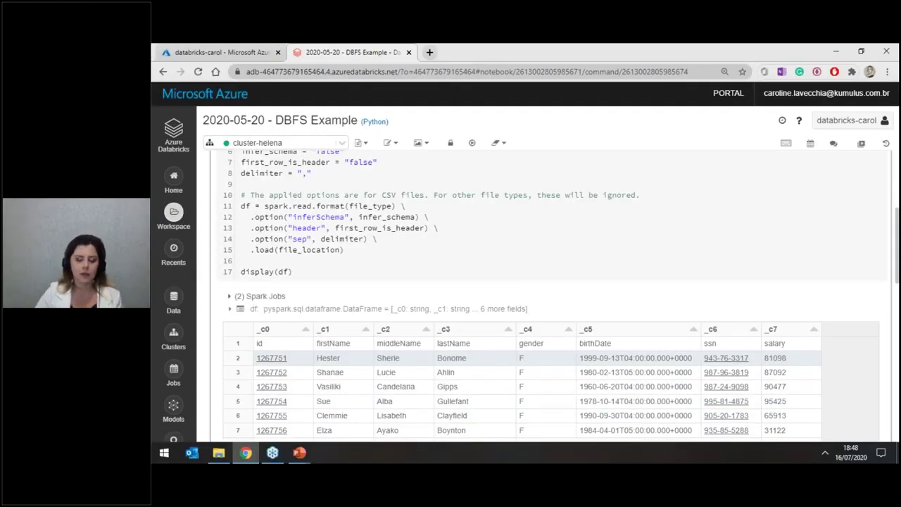
- Start a new browser tab and pick the youtube.com address suggestion
{"action": "key", "text": "ctrl+t"}
{"action": "type", "text": "y9ou"}
{"action": "key", "text": "BackSpace"}
{"action": "key", "text": "BackSpace"}
{"action": "key", "text": "BackSpace"}
{"action": "key", "text": "Down"}
{"action": "key", "text": "Down"}
{"action": "key", "text": "Down"}
{"action": "key", "text": "Down"}
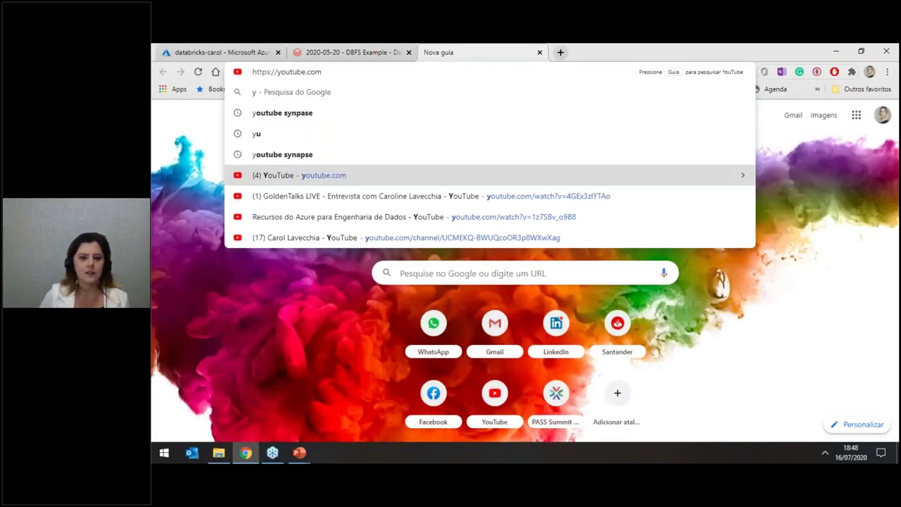
- Search YouTube for 'databricks academy' and open the channel's Videos page
{"action": "key", "text": "Return"}
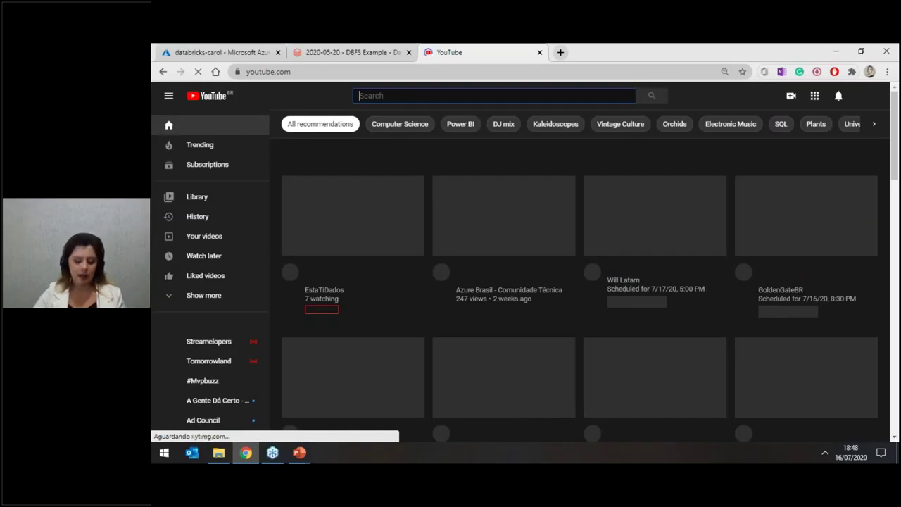
{"action": "type", "text": "datab"}
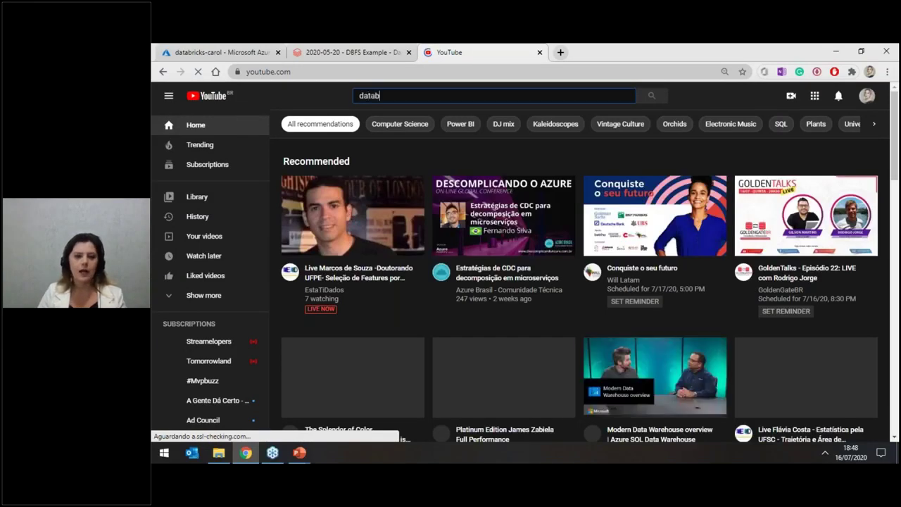
{"action": "type", "text": "ricks academy"}
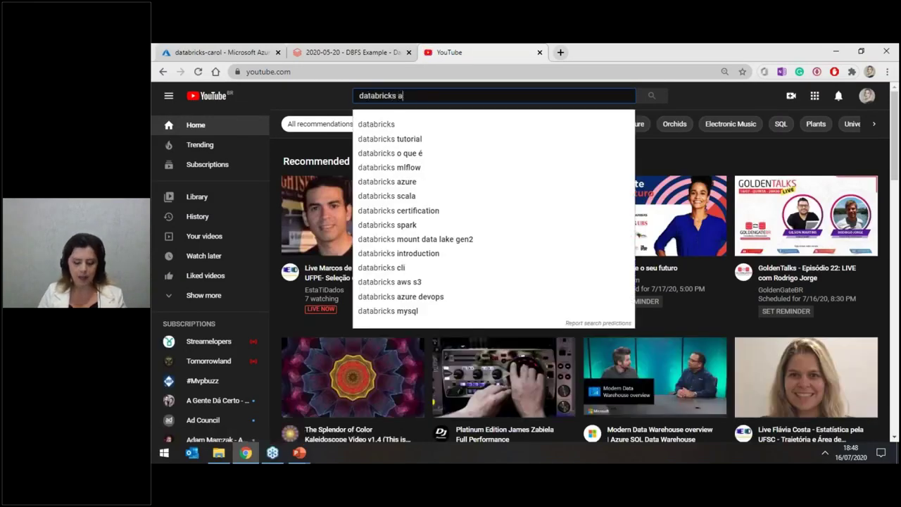
{"action": "left_click", "coordinate": [418, 127]}
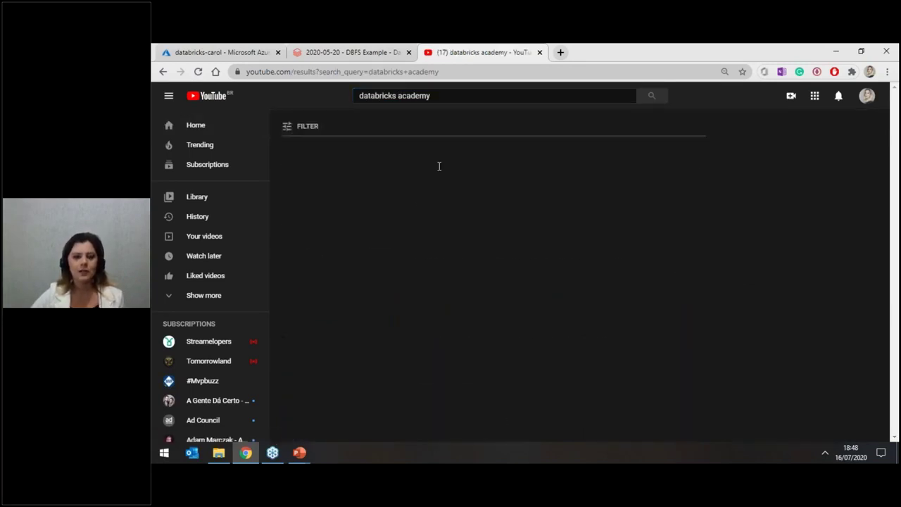
{"action": "left_click", "coordinate": [473, 169]}
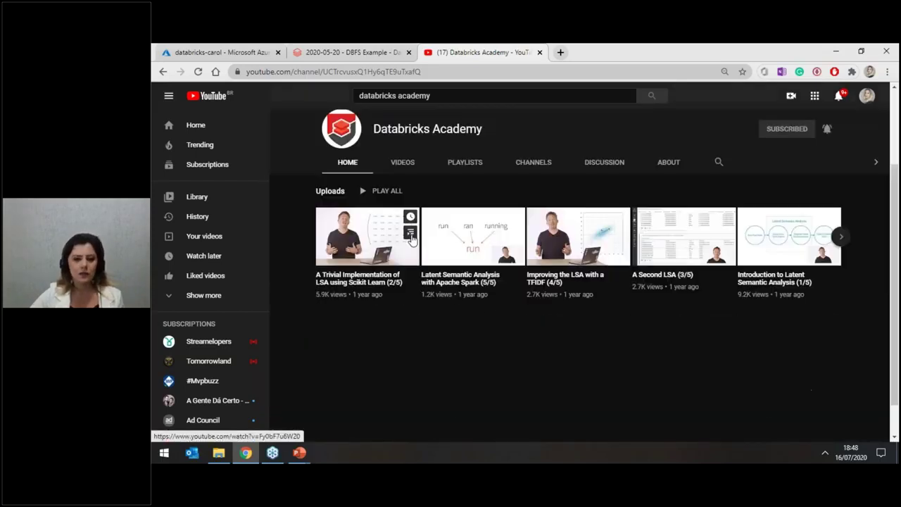
{"action": "left_click", "coordinate": [415, 167]}
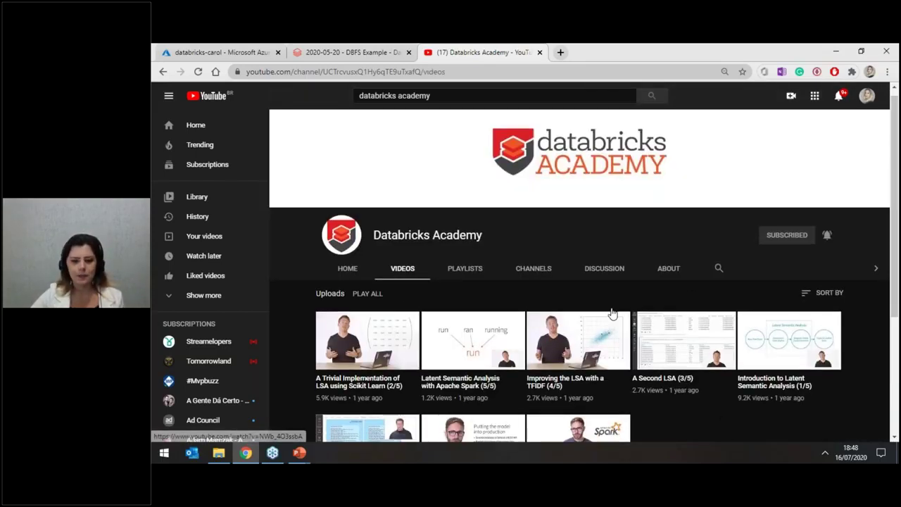
- Browse the channel's videos, then return to the DBFS Example notebook tab
{"action": "scroll", "coordinate": [585, 380], "scroll_direction": "down", "scroll_amount": 3}
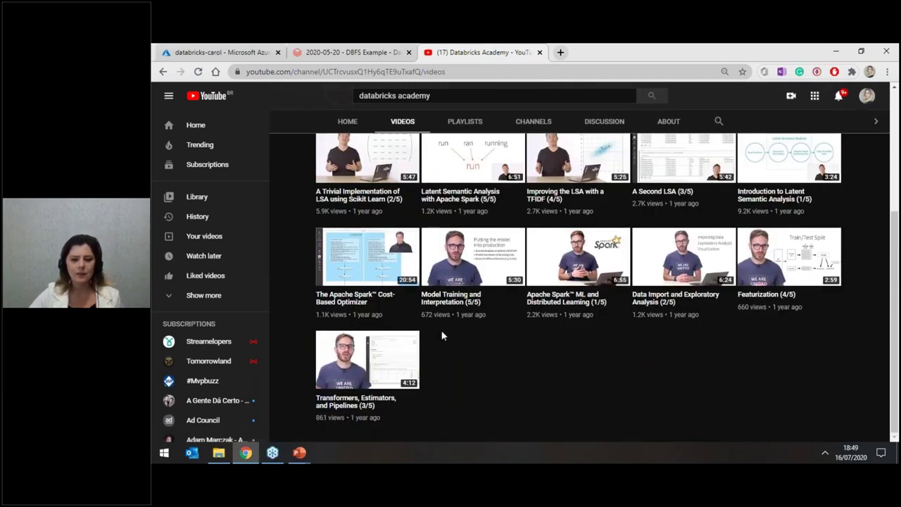
{"action": "scroll", "coordinate": [524, 382], "scroll_direction": "up", "scroll_amount": 3}
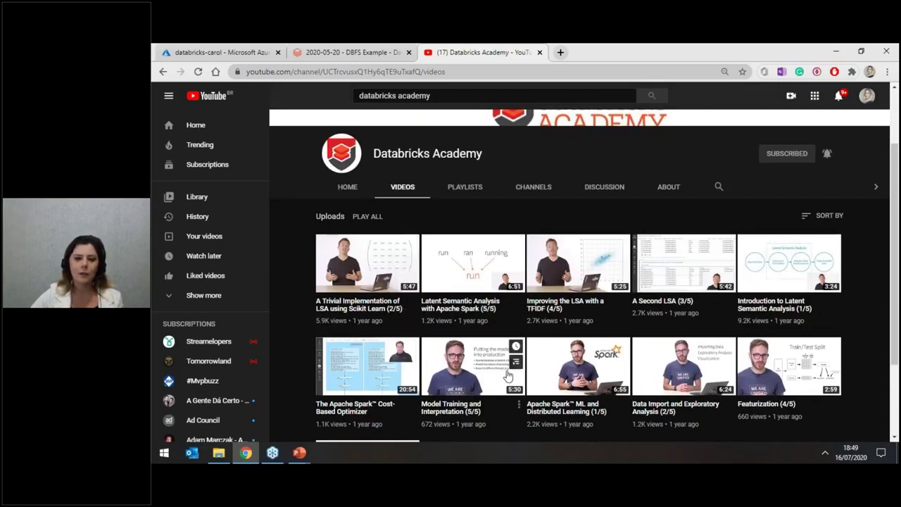
{"action": "scroll", "coordinate": [514, 351], "scroll_direction": "up", "scroll_amount": 2}
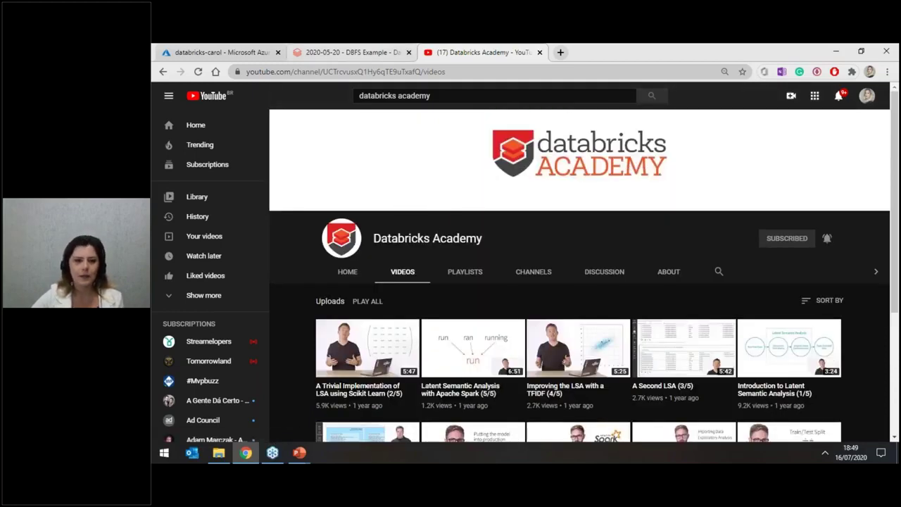
{"action": "left_click", "coordinate": [349, 52]}
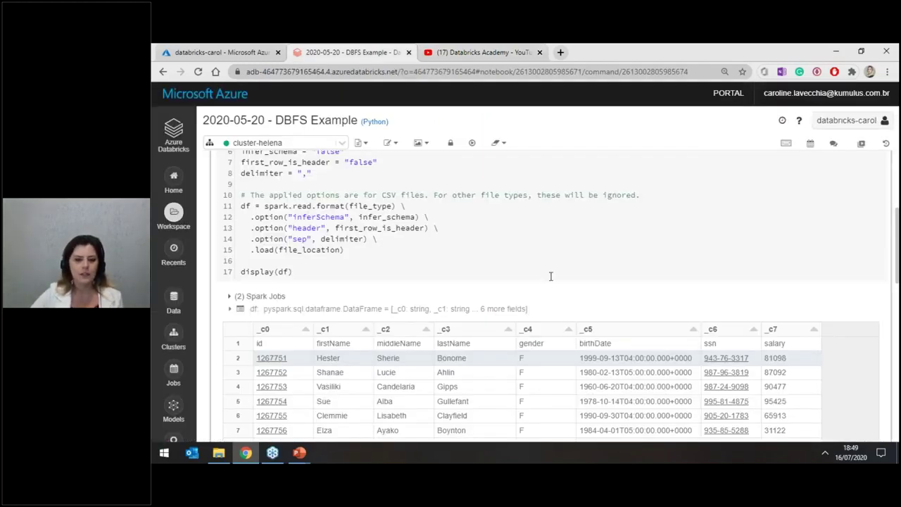
- Display the DBFS Example results table as a chart
{"action": "scroll", "coordinate": [550, 276], "scroll_direction": "down", "scroll_amount": 5}
{"action": "scroll", "coordinate": [322, 233], "scroll_direction": "up", "scroll_amount": 3}
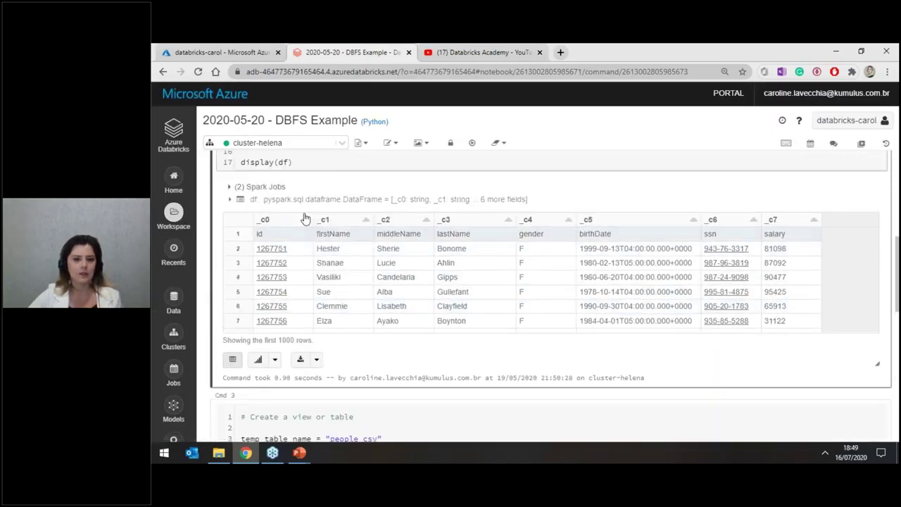
{"action": "scroll", "coordinate": [306, 219], "scroll_direction": "up", "scroll_amount": 2}
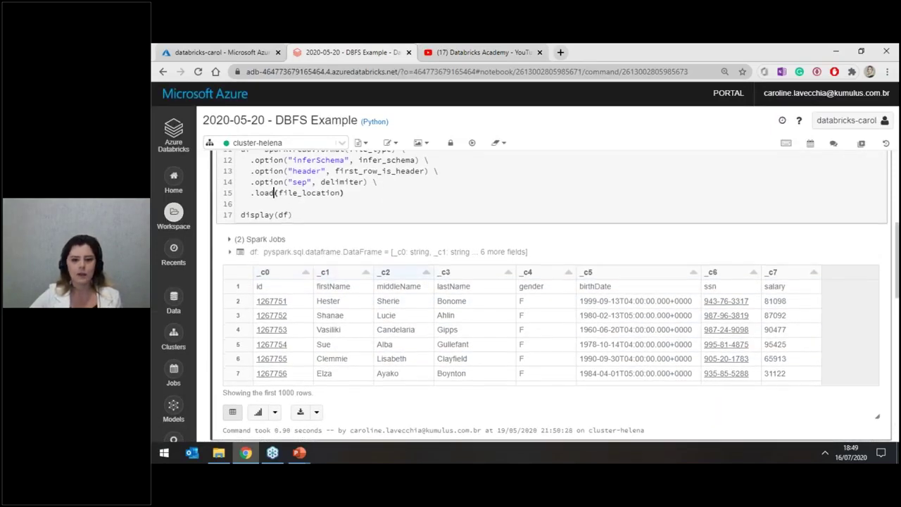
{"action": "scroll", "coordinate": [472, 227], "scroll_direction": "down", "scroll_amount": 2}
{"action": "scroll", "coordinate": [515, 317], "scroll_direction": "down", "scroll_amount": 2}
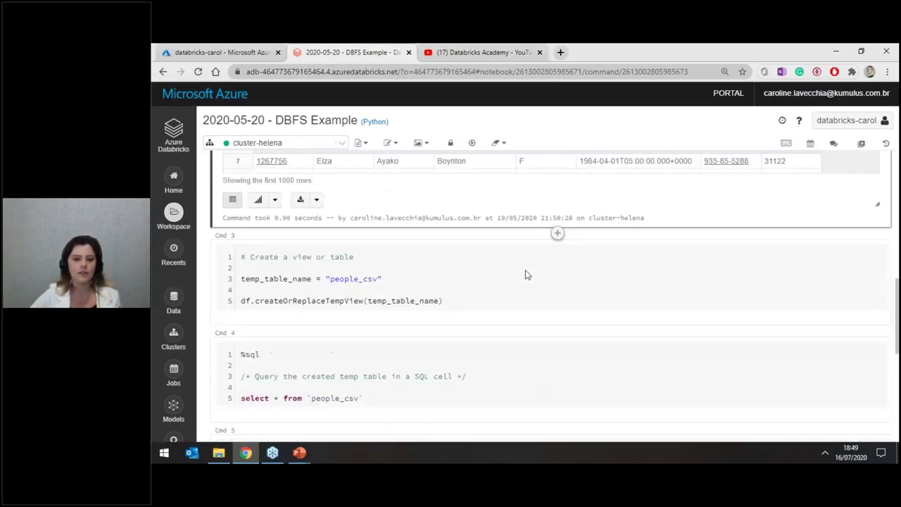
{"action": "left_click", "coordinate": [274, 196]}
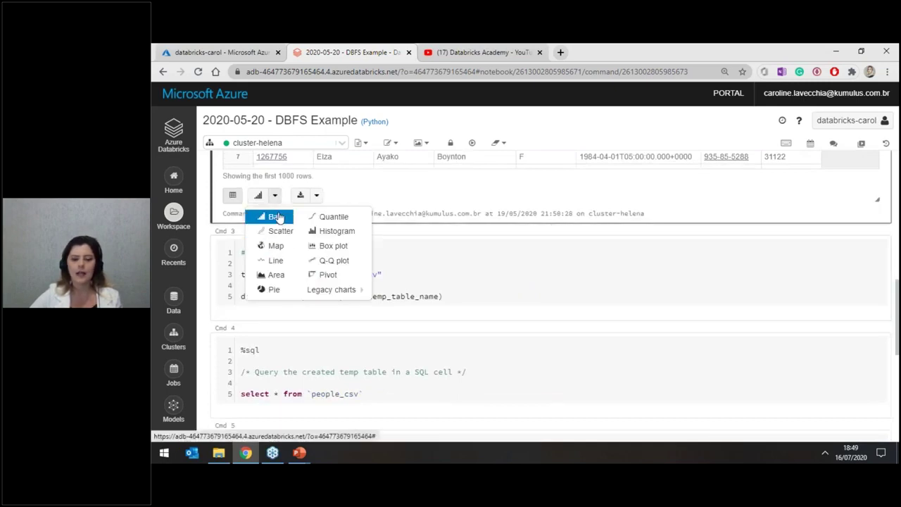
{"action": "left_click", "coordinate": [355, 275]}
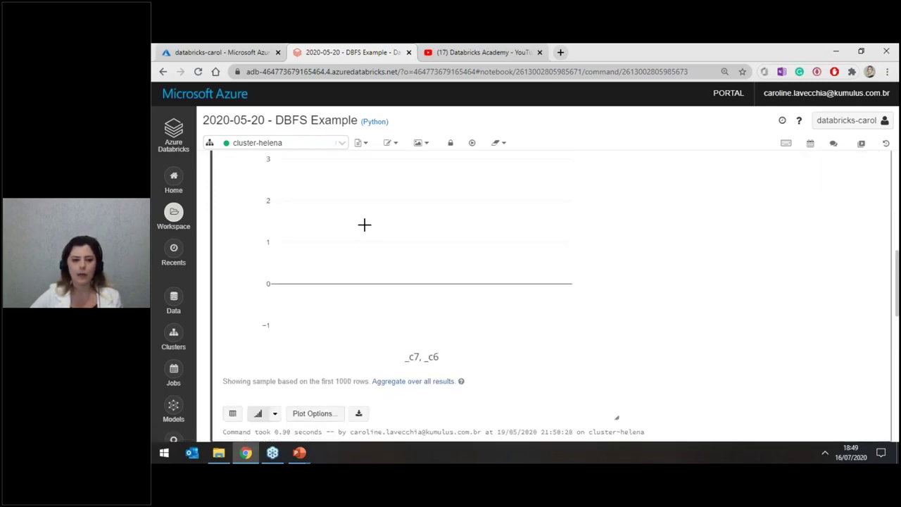
- Review the notebook cells, then close the DBFS Example notebook tab
{"action": "scroll", "coordinate": [516, 179], "scroll_direction": "down", "scroll_amount": 10}
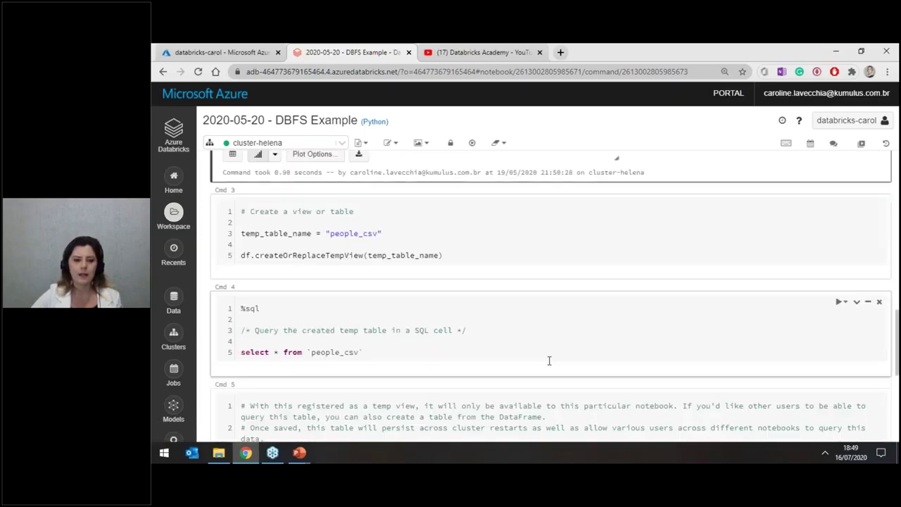
{"action": "scroll", "coordinate": [318, 261], "scroll_direction": "down", "scroll_amount": 3}
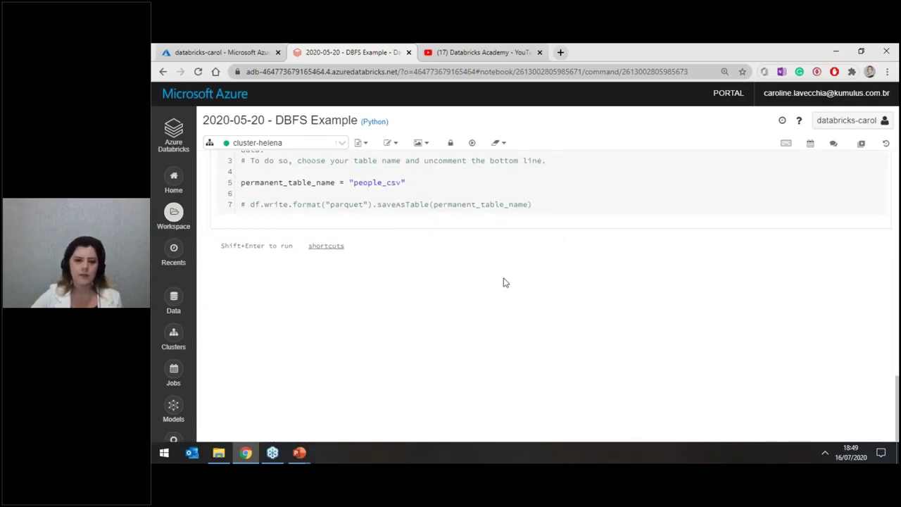
{"action": "scroll", "coordinate": [505, 282], "scroll_direction": "up", "scroll_amount": 3}
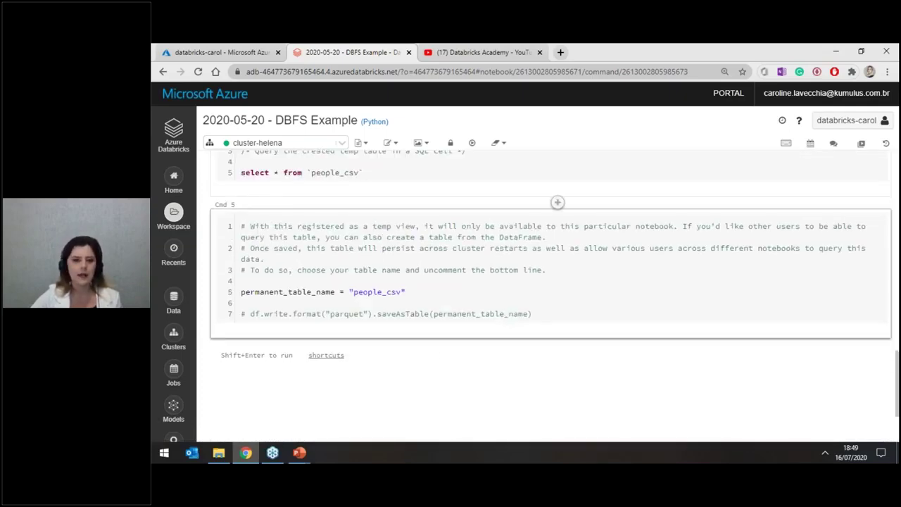
{"action": "left_click", "coordinate": [409, 52]}
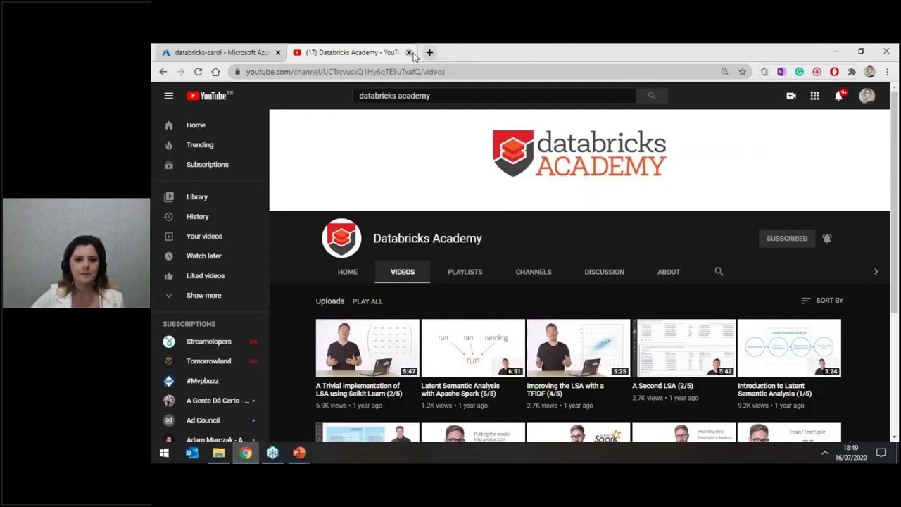
- Close the YouTube tab and advance the PowerPoint slide show to the Azure Synapse Analytics slide
{"action": "left_click", "coordinate": [409, 52]}
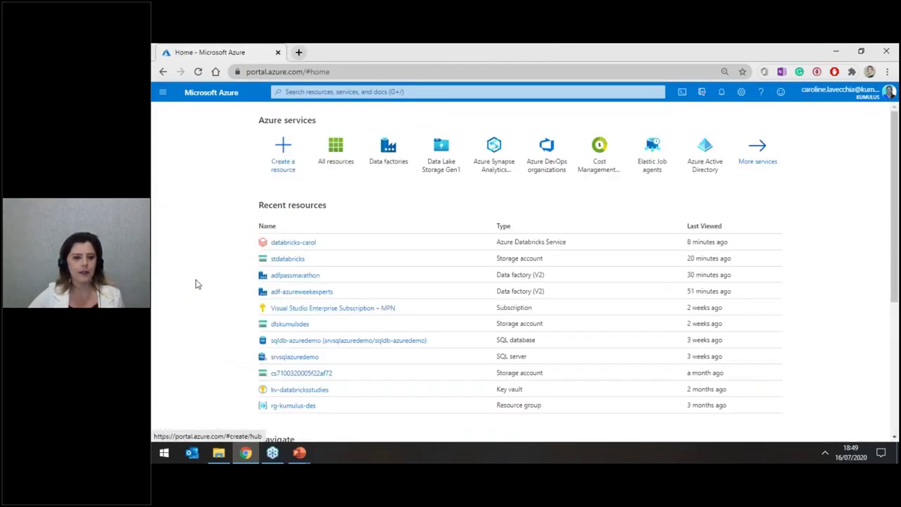
{"action": "key", "text": "alt+Tab"}
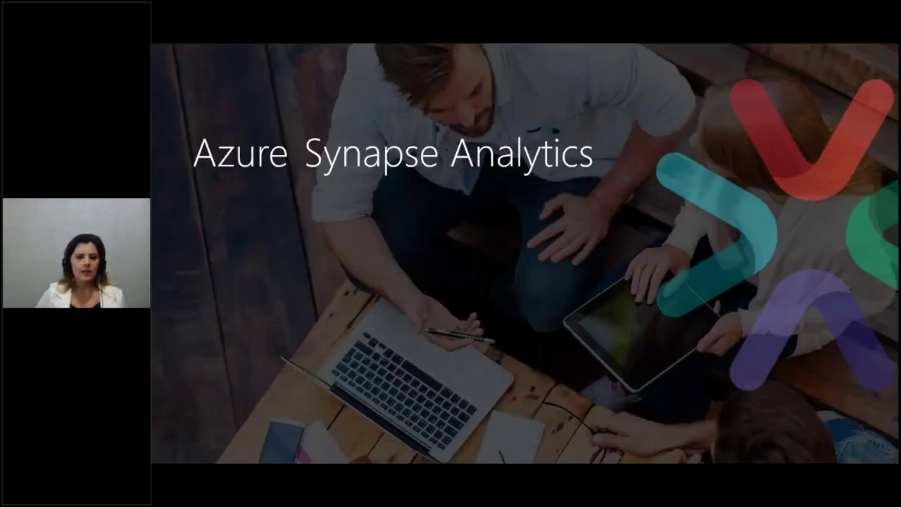
{"action": "key", "text": "Right"}
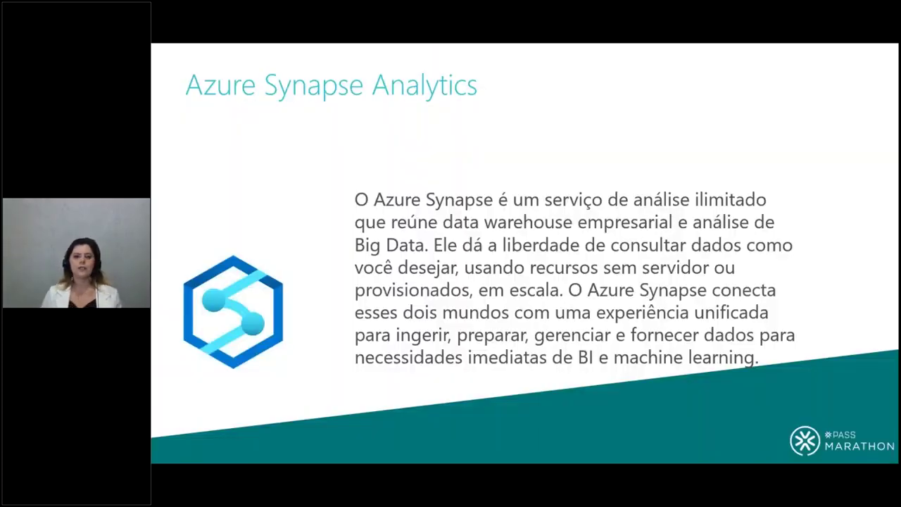